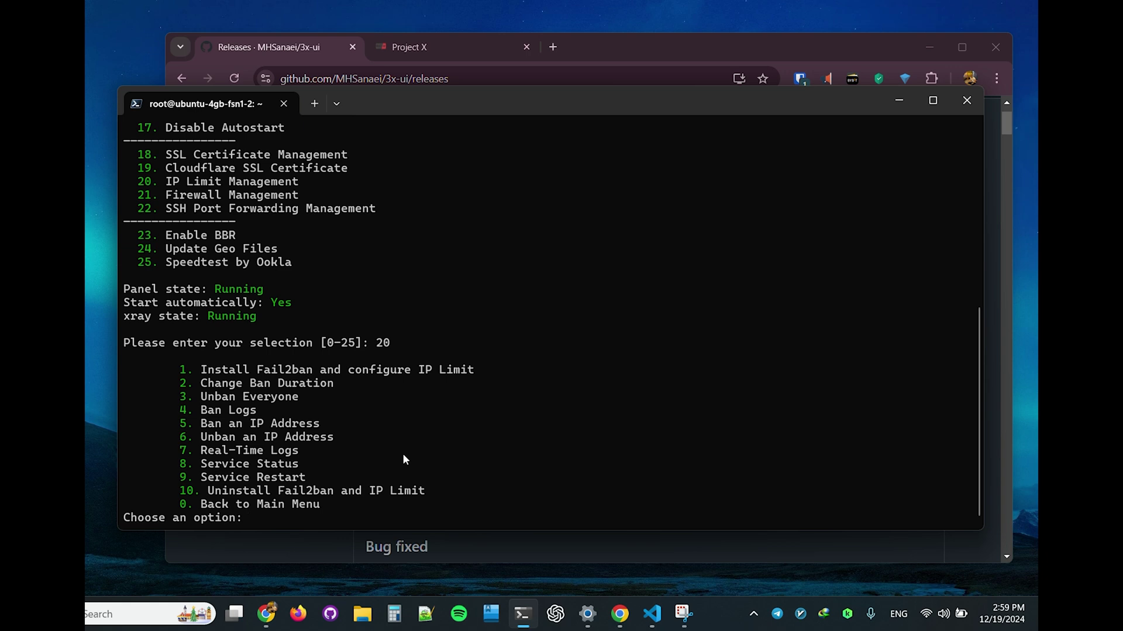
# Step: Ban the test IP 111.111.111.111 with Fail2ban option 5, copying the address
pyautogui.write('5')
pyautogui.press('Return')
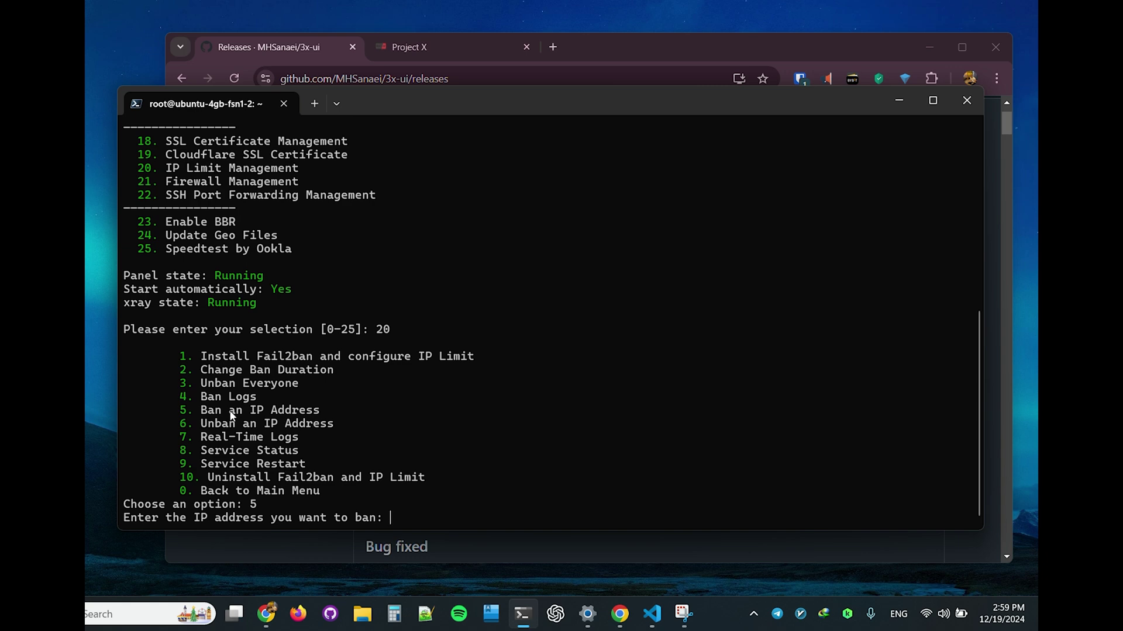
pyautogui.write('111.111.111.111')
pyautogui.moveTo(384, 521)
pyautogui.mouseDown()
pyautogui.moveTo(491, 523)
pyautogui.moveTo(392, 520)
pyautogui.mouseUp()
pyautogui.click(492, 522)
pyautogui.rightClick(401, 520)
pyautogui.press('Return')
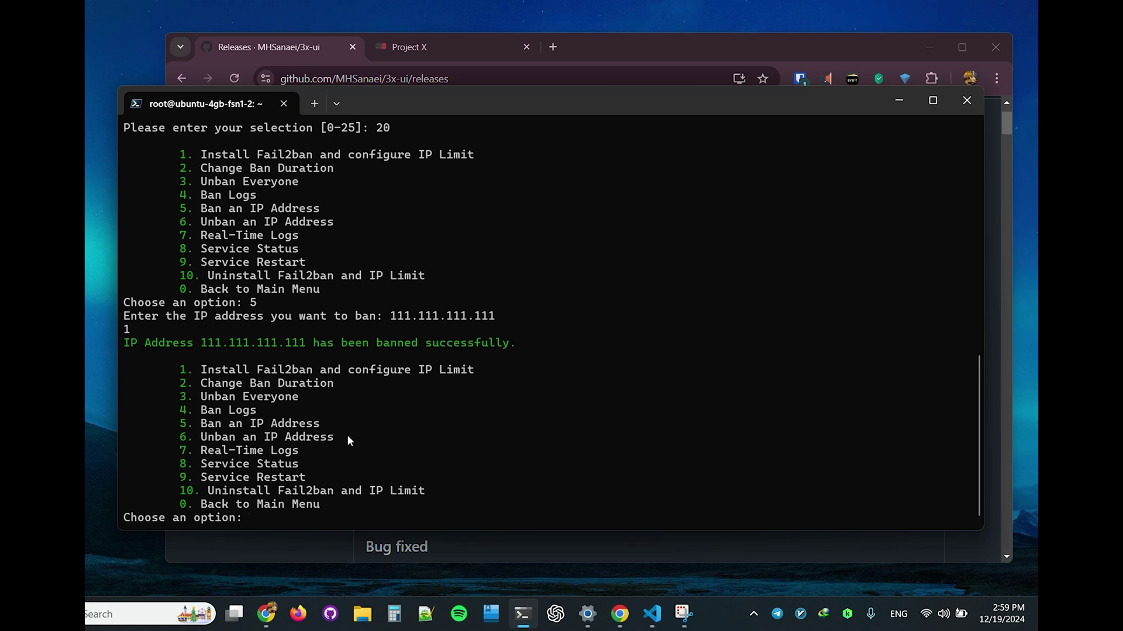
# Step: Unban 111.111.111.111 with option 6 and return to the 3x-ui main menu with 0
pyautogui.write('6')
pyautogui.press('Return')
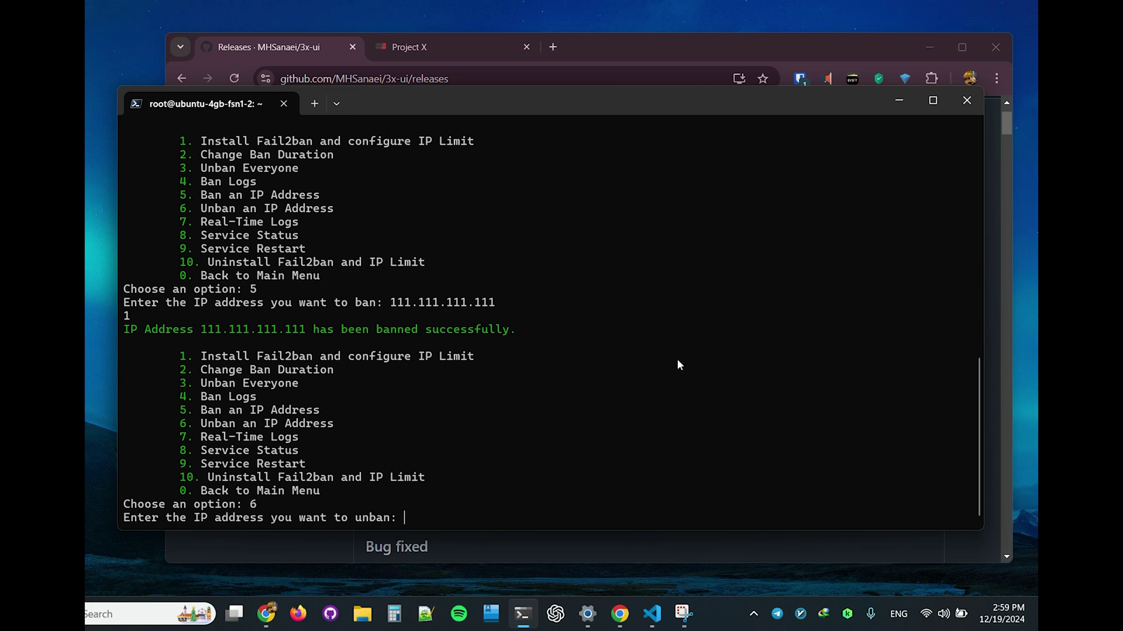
pyautogui.write('111.111.111.111')
pyautogui.press('Return')
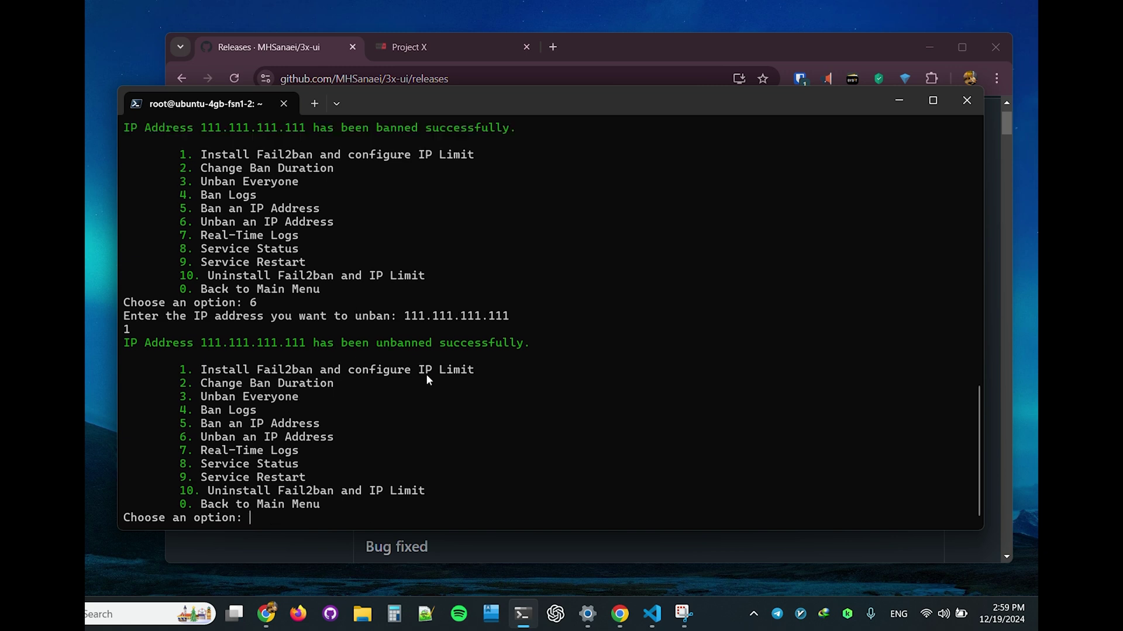
pyautogui.scroll(3, 383, 353)
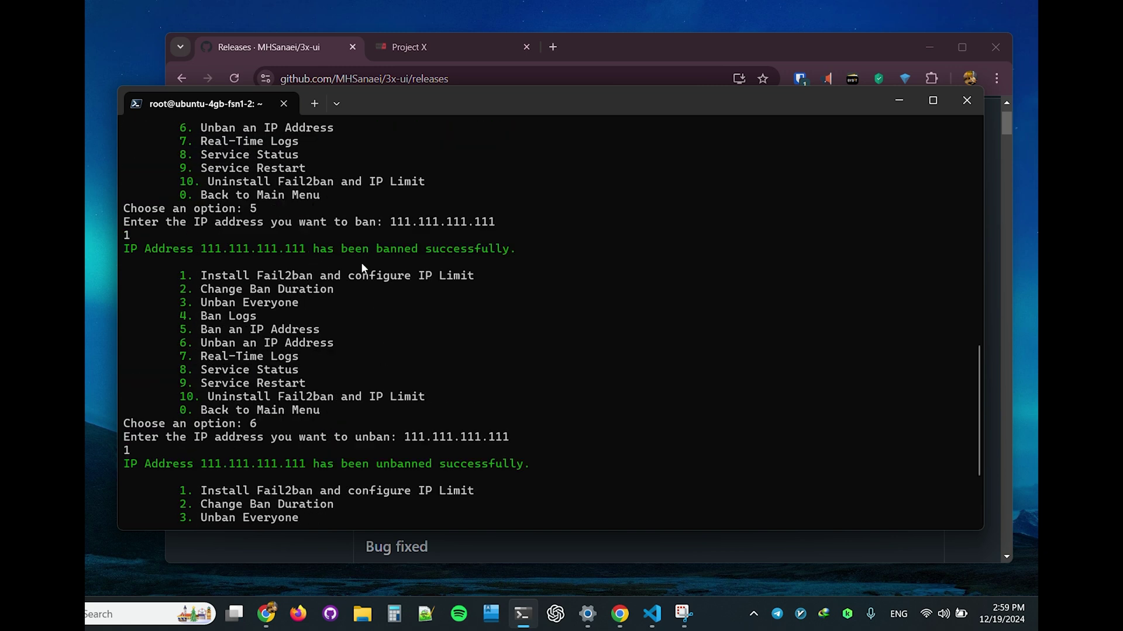
pyautogui.scroll(-3, 361, 268)
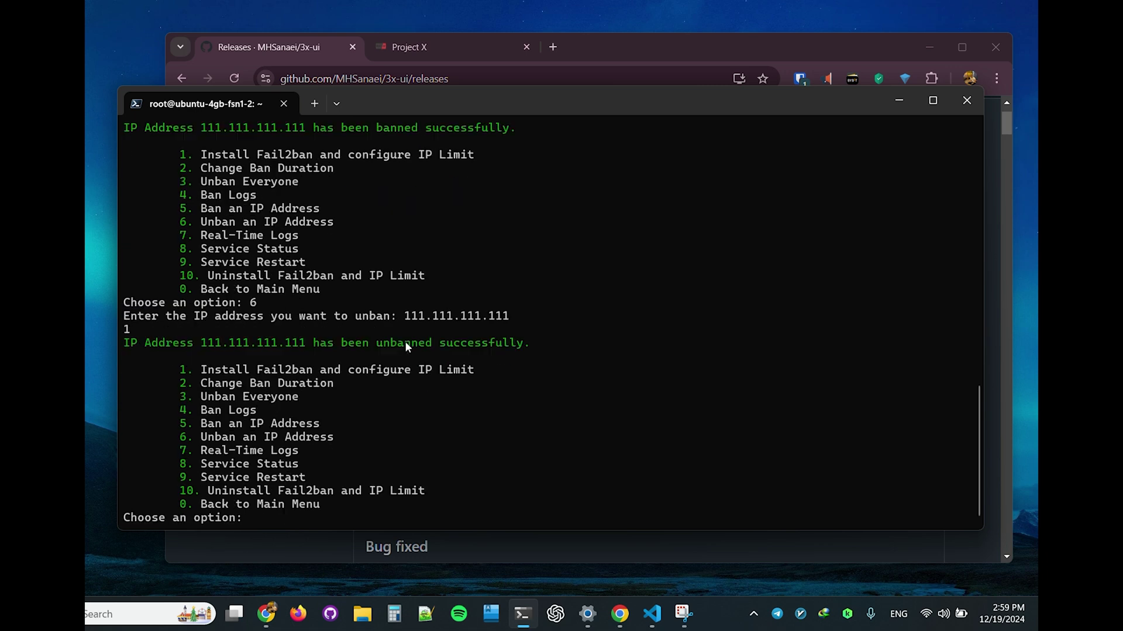
pyautogui.write('0')
pyautogui.press('Return')
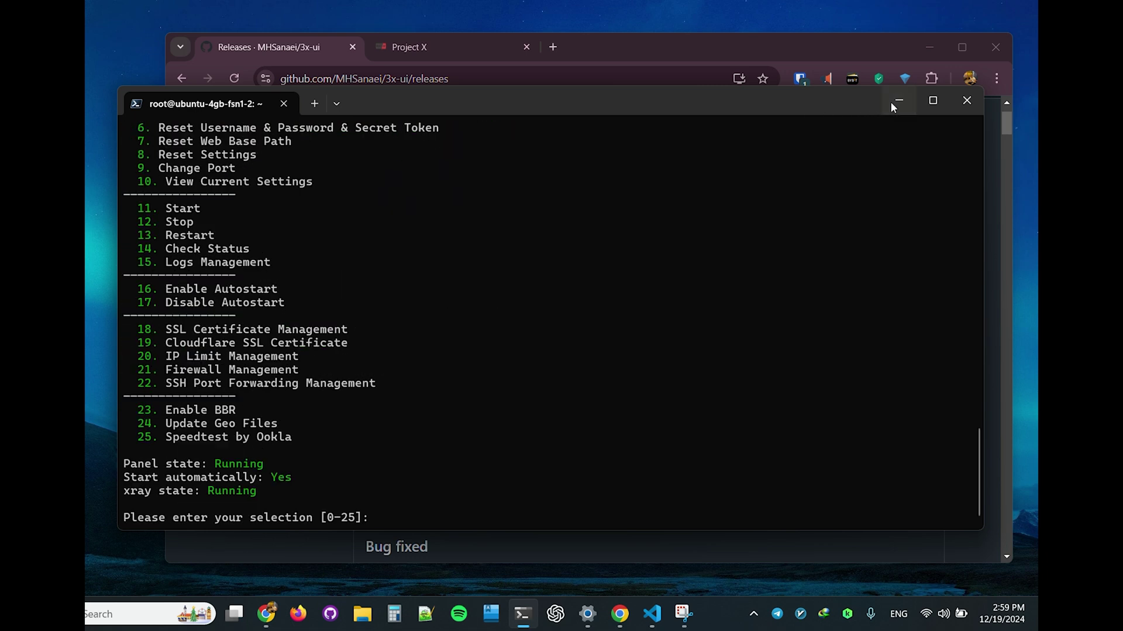
pyautogui.click(898, 101)
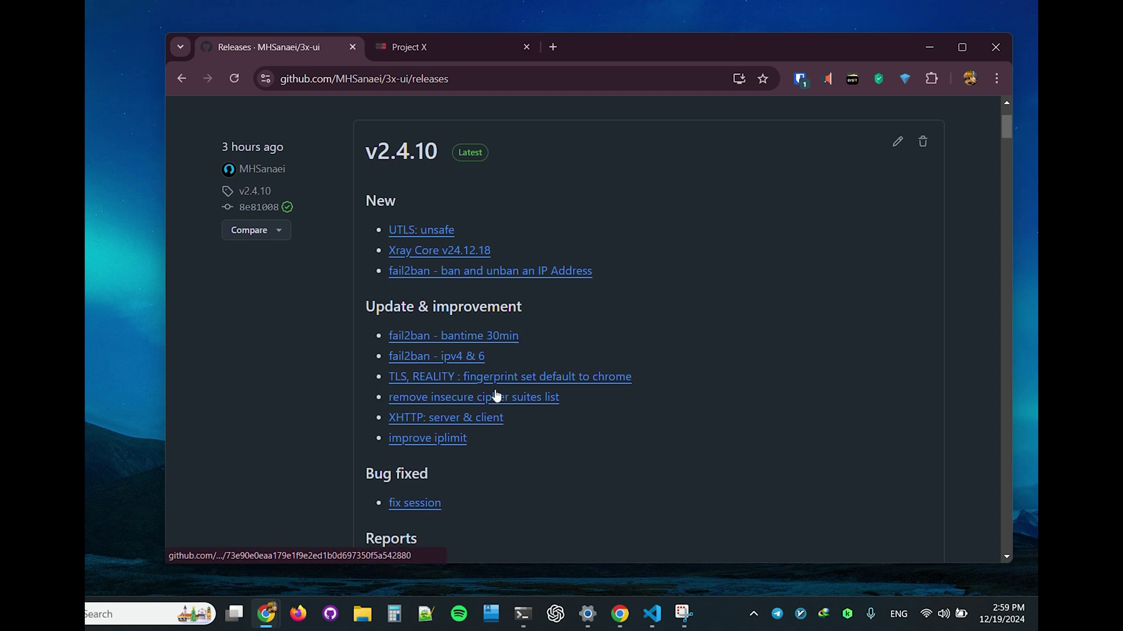
# Step: Log in to the 3x-ui panel in the guest Chrome window and open Inbounds
pyautogui.click(621, 614)
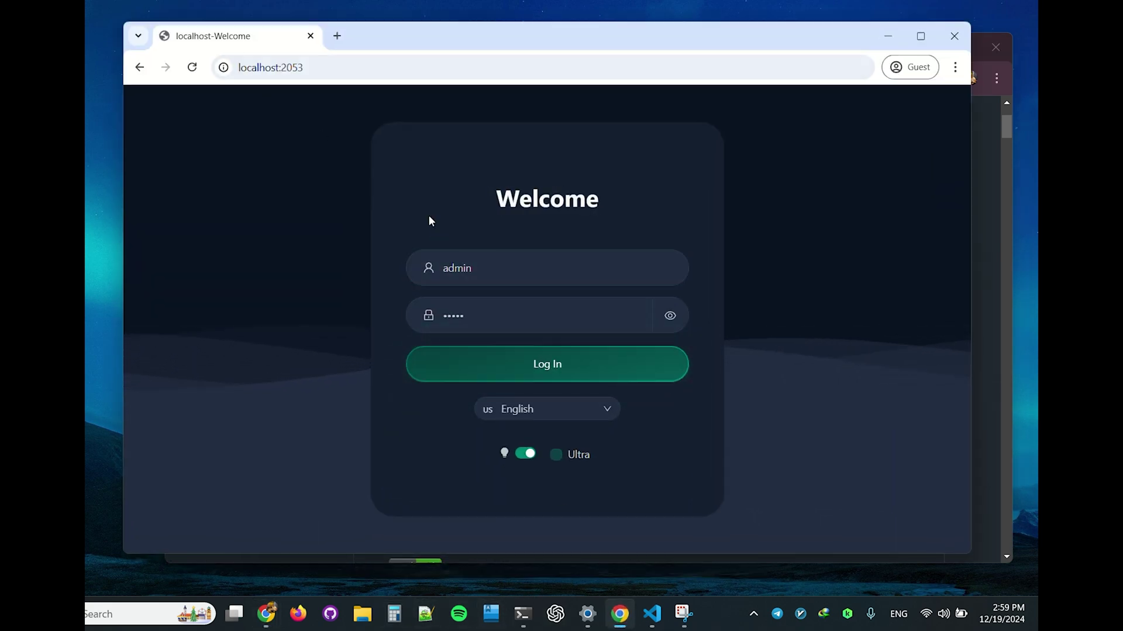
pyautogui.click(503, 369)
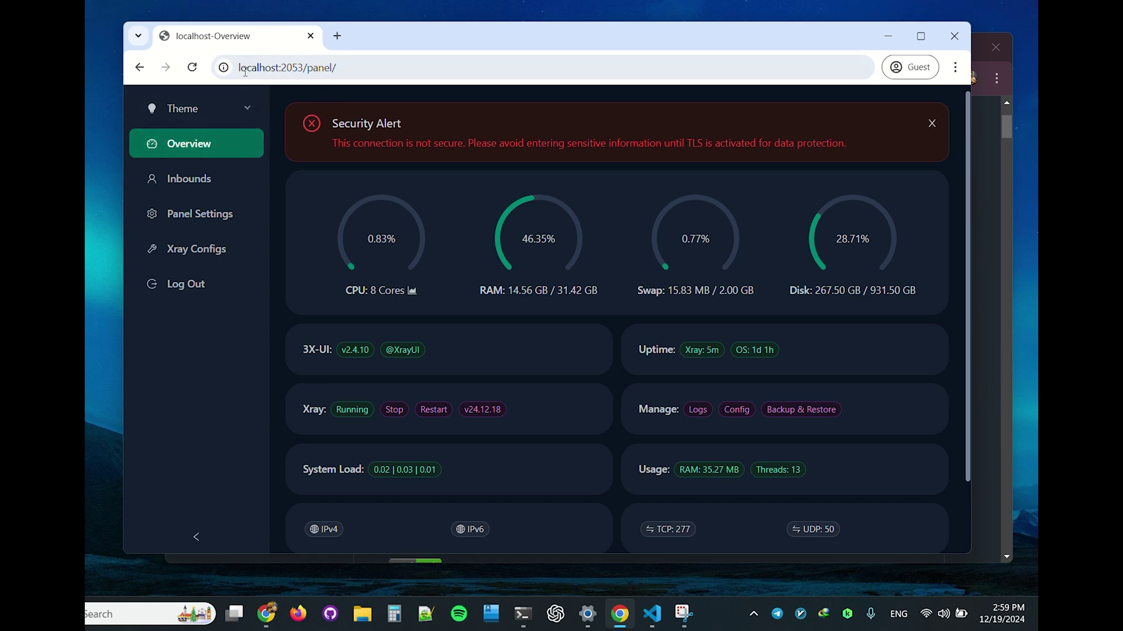
pyautogui.scroll(-2, 477, 416)
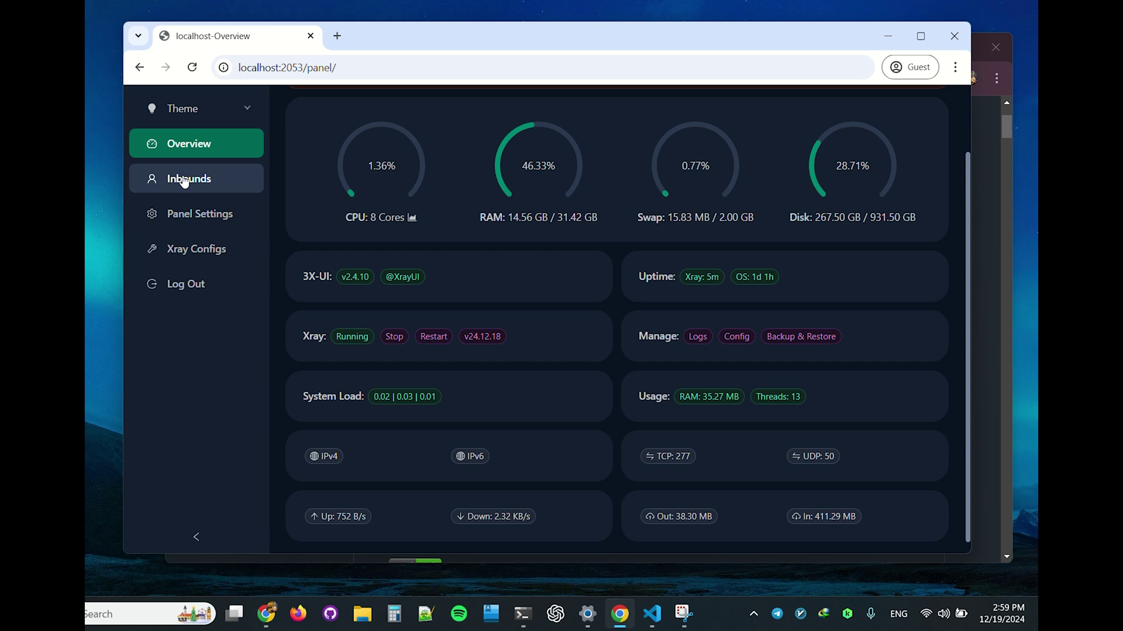
pyautogui.scroll(-1, 409, 292)
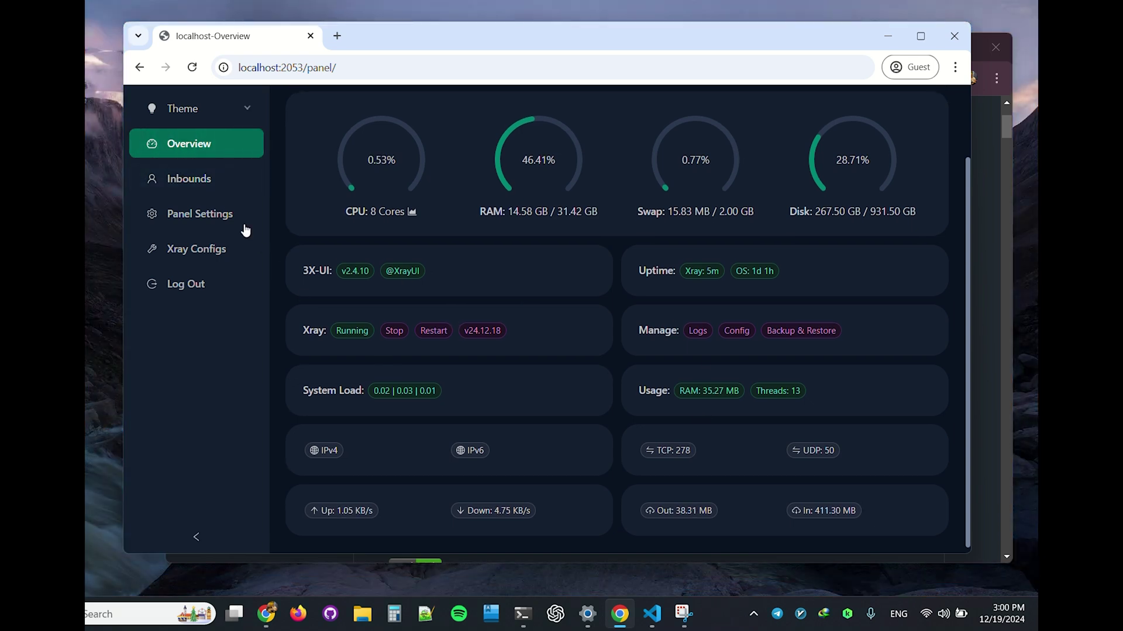
pyautogui.click(184, 182)
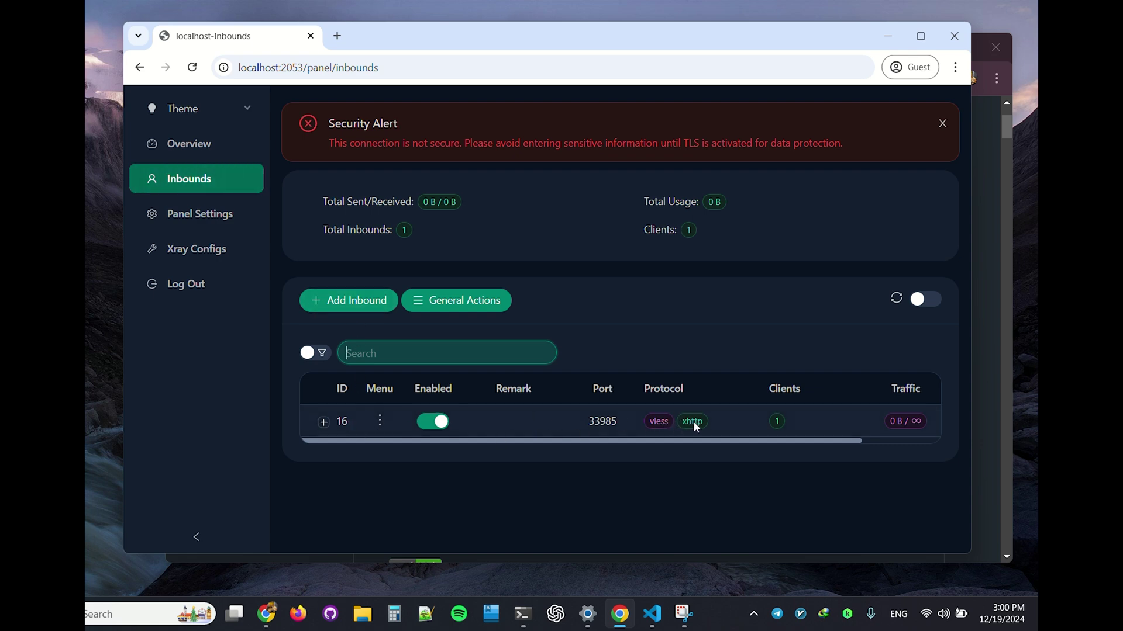
# Step: Open the Menu dots on the row of inbound 16, port 33985
pyautogui.click(381, 424)
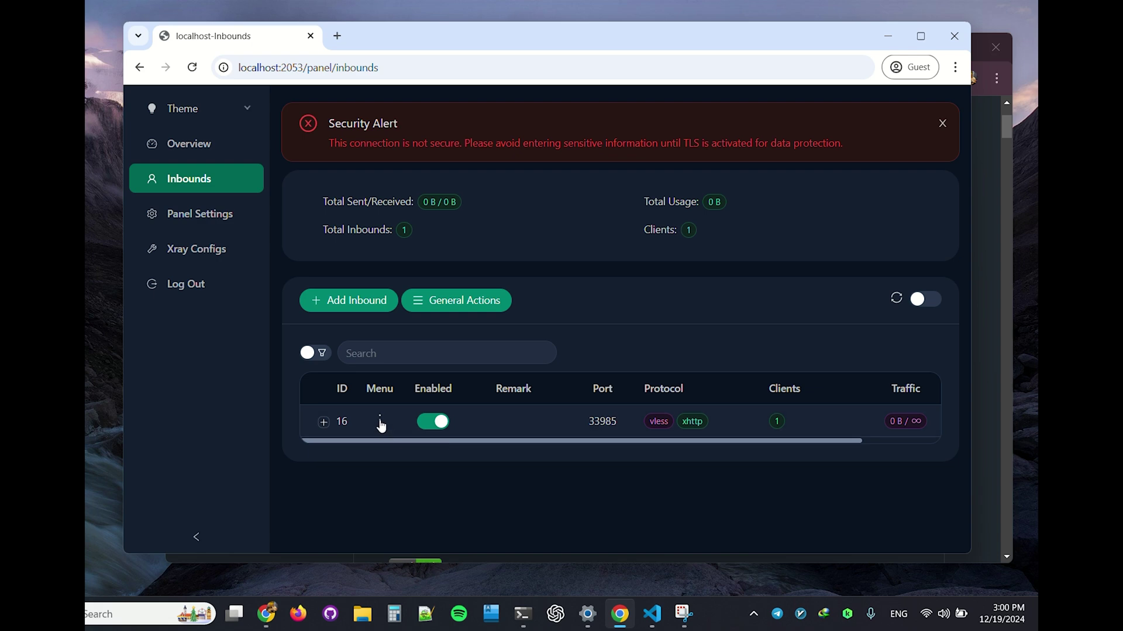
pyautogui.click(381, 422)
# Step: Edit inbound 16, keep XHTTP as the transmission, and update it
pyautogui.click(408, 204)
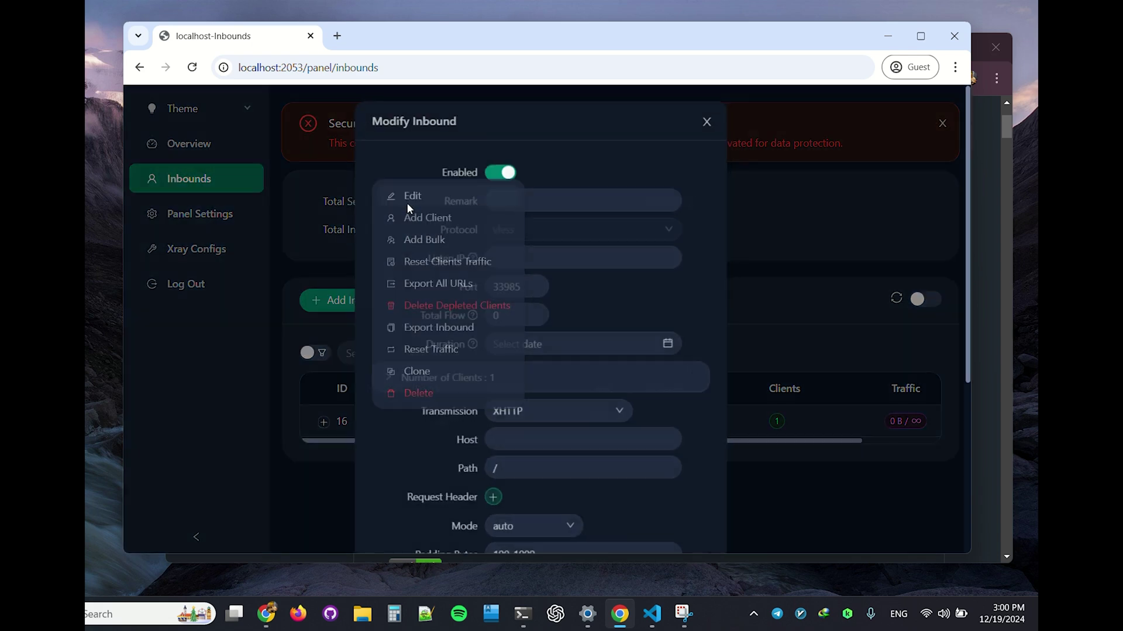
pyautogui.scroll(-3, 445, 251)
pyautogui.click(543, 270)
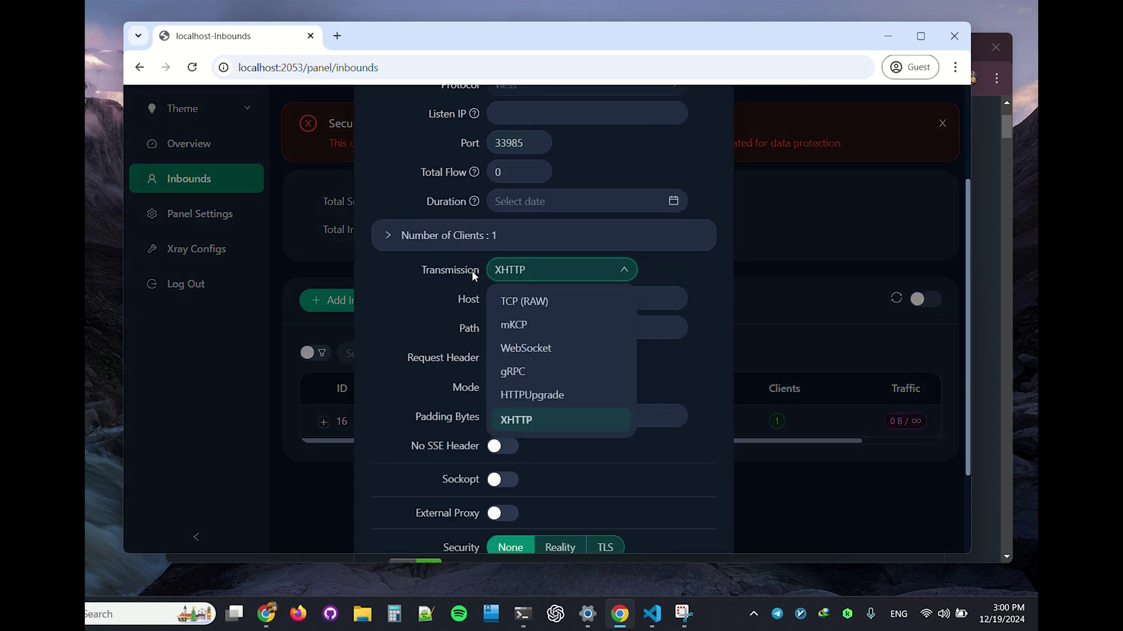
pyautogui.click(531, 421)
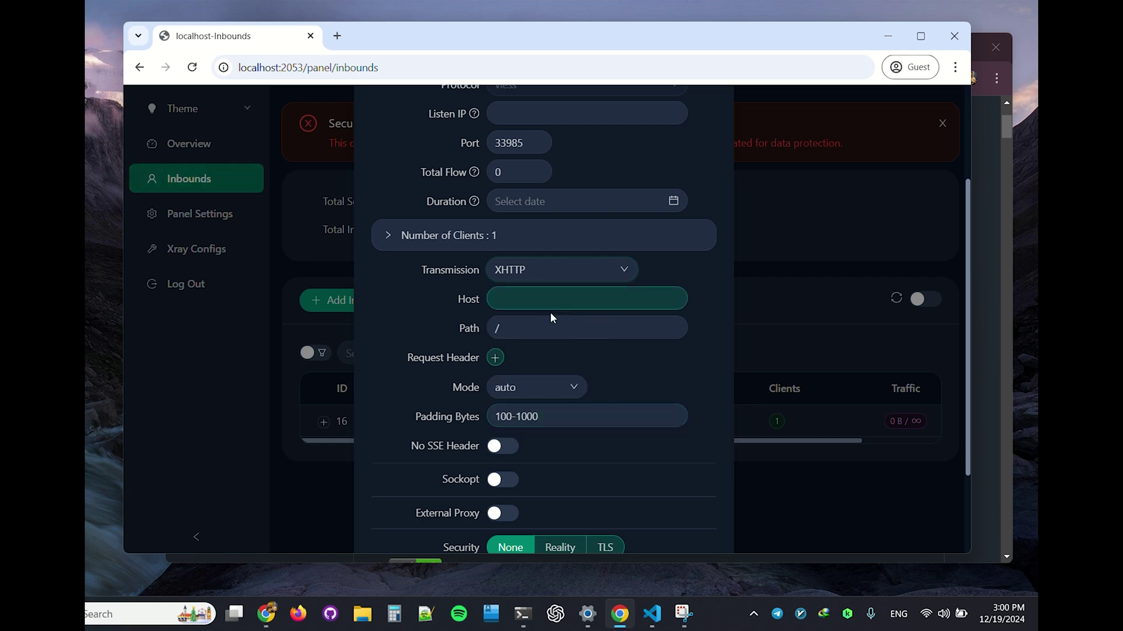
pyautogui.scroll(-2, 553, 317)
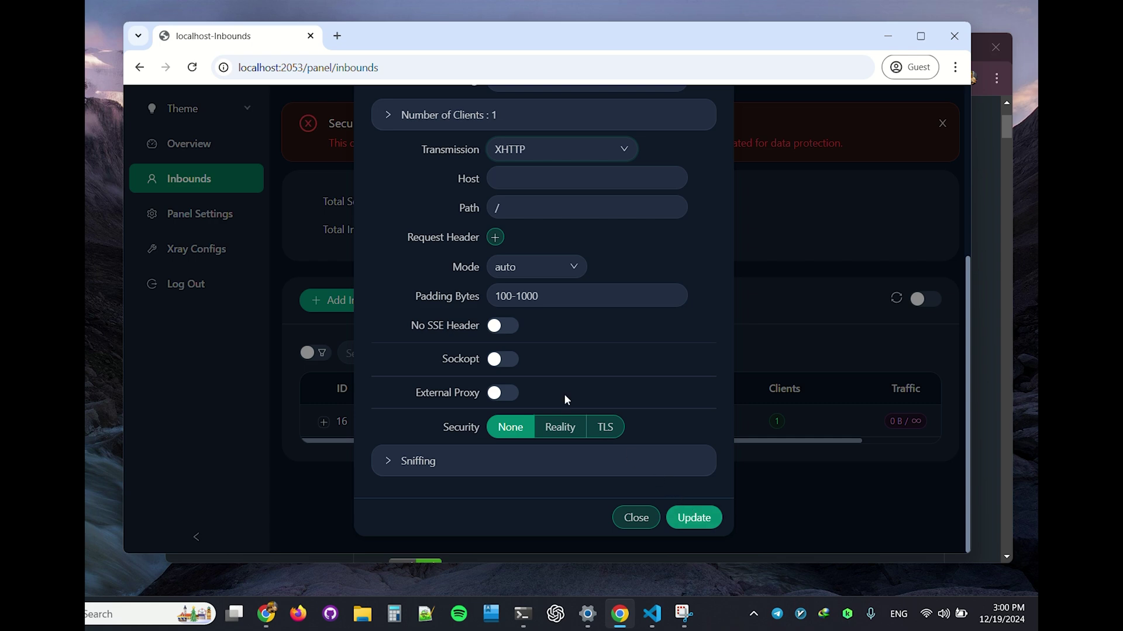
pyautogui.click(703, 519)
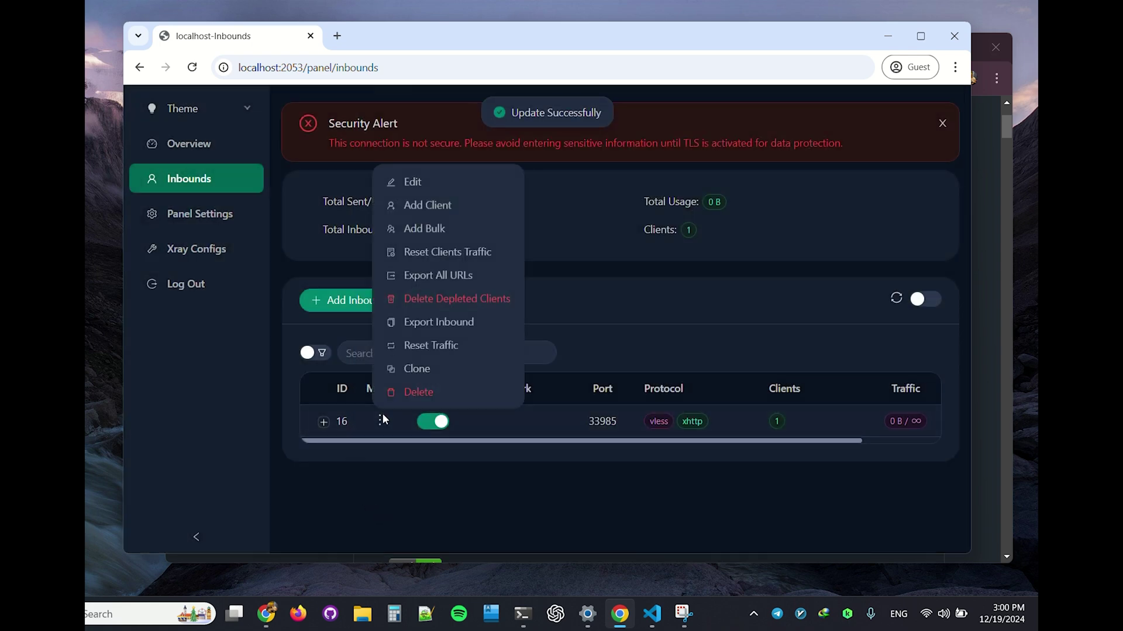
# Step: Reopen inbound 16 for editing and set its XHTTP mode to stream-one
pyautogui.click(379, 421)
pyautogui.click(418, 186)
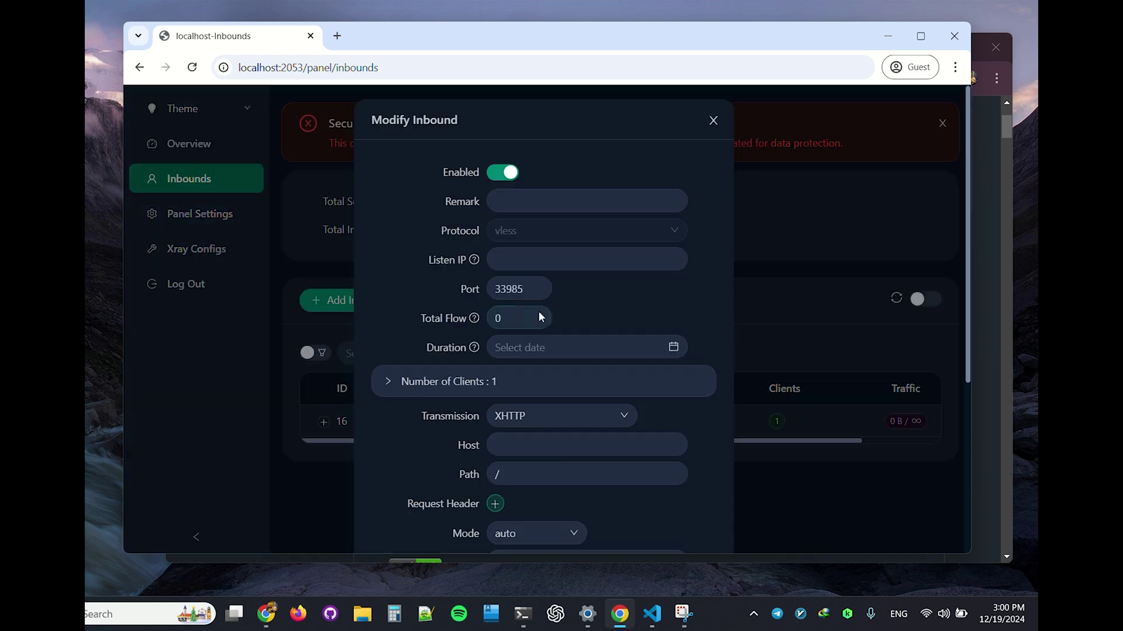
pyautogui.scroll(-1, 566, 330)
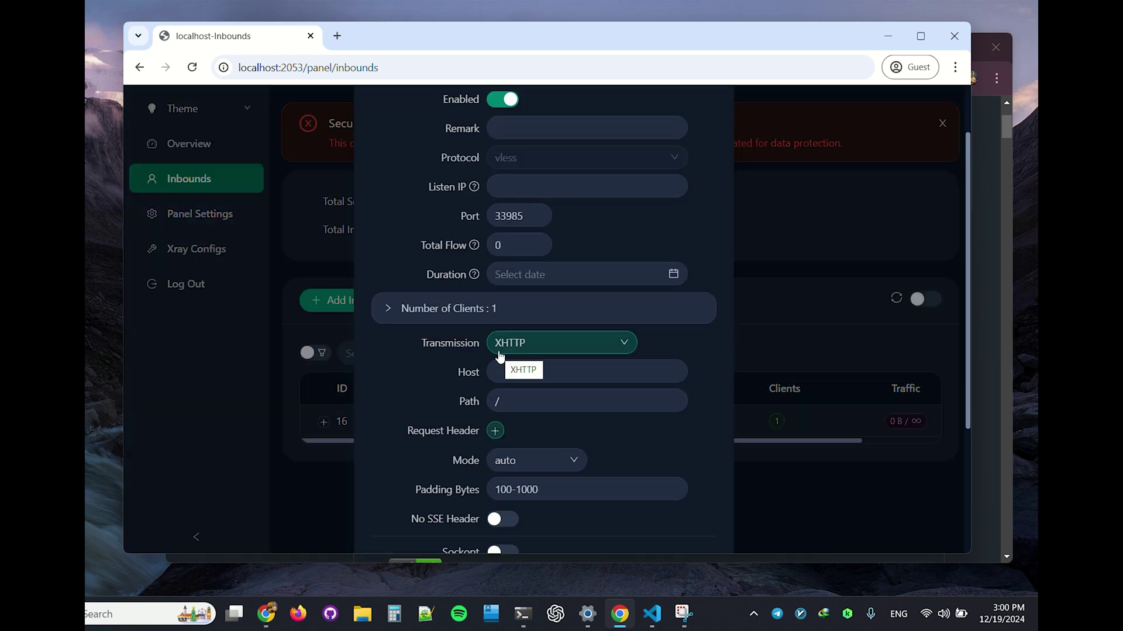
pyautogui.scroll(-1, 419, 392)
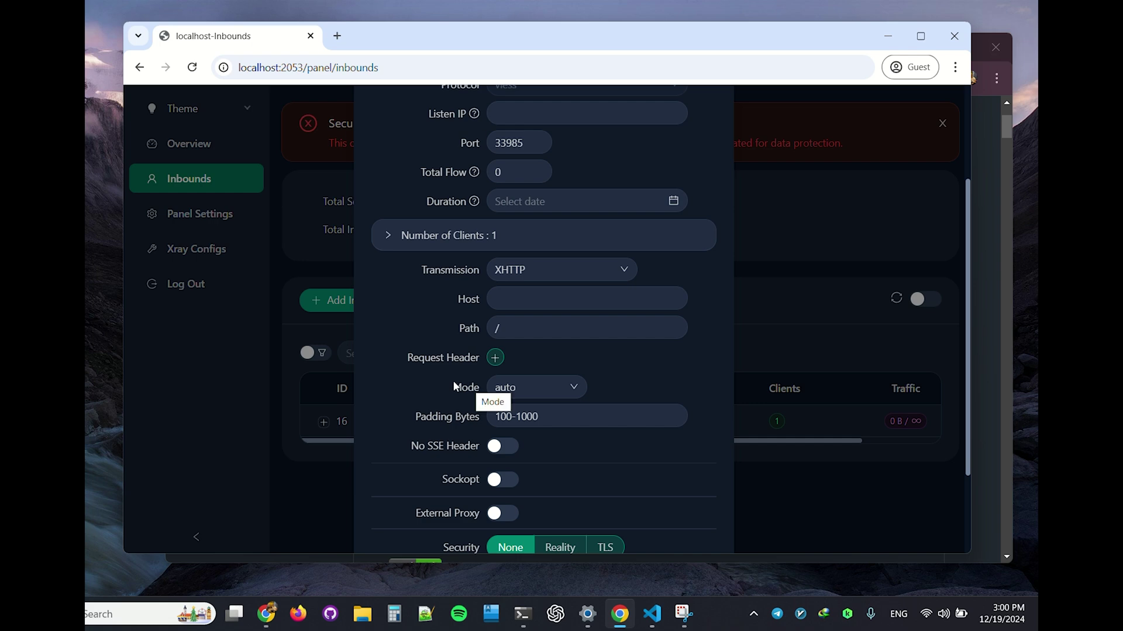
pyautogui.scroll(-1, 403, 368)
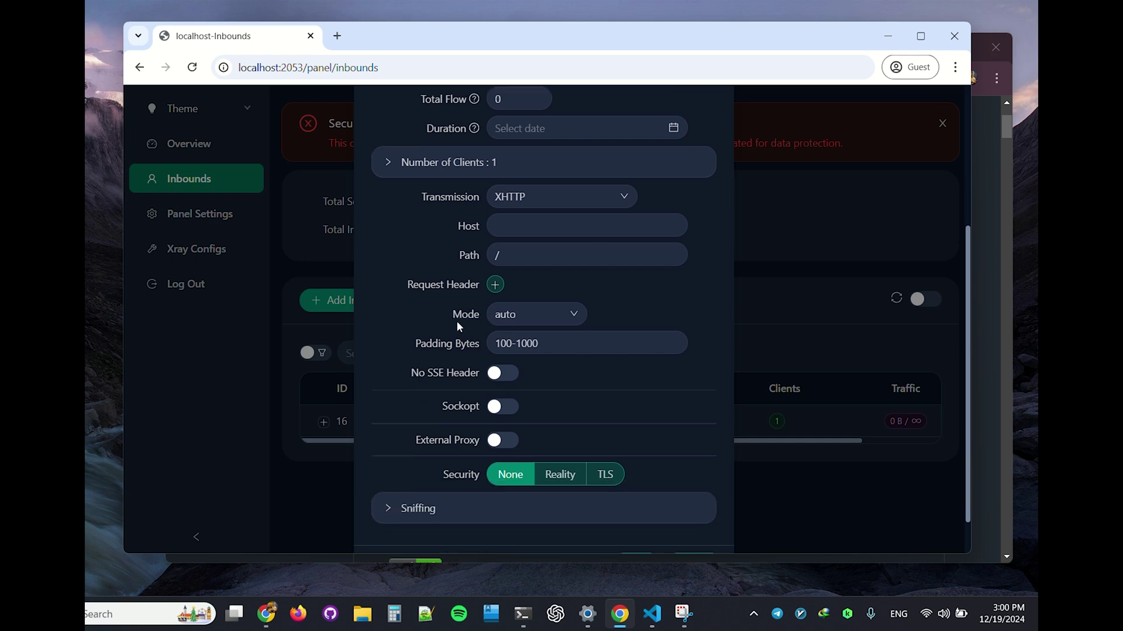
pyautogui.scroll(1, 426, 299)
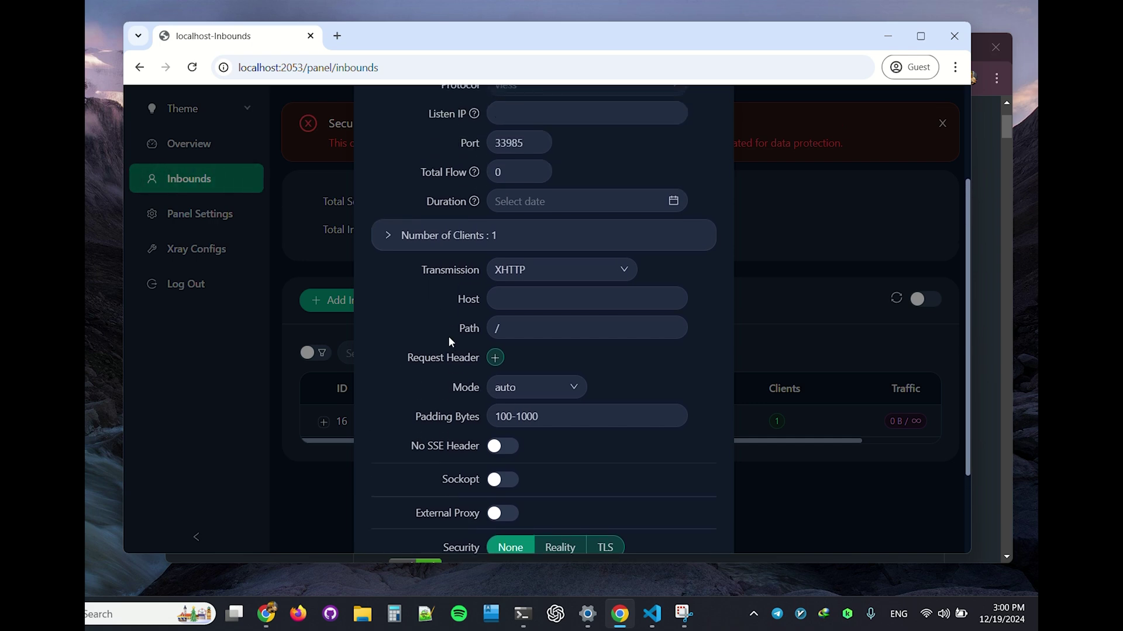
pyautogui.scroll(-1, 456, 337)
pyautogui.click(509, 316)
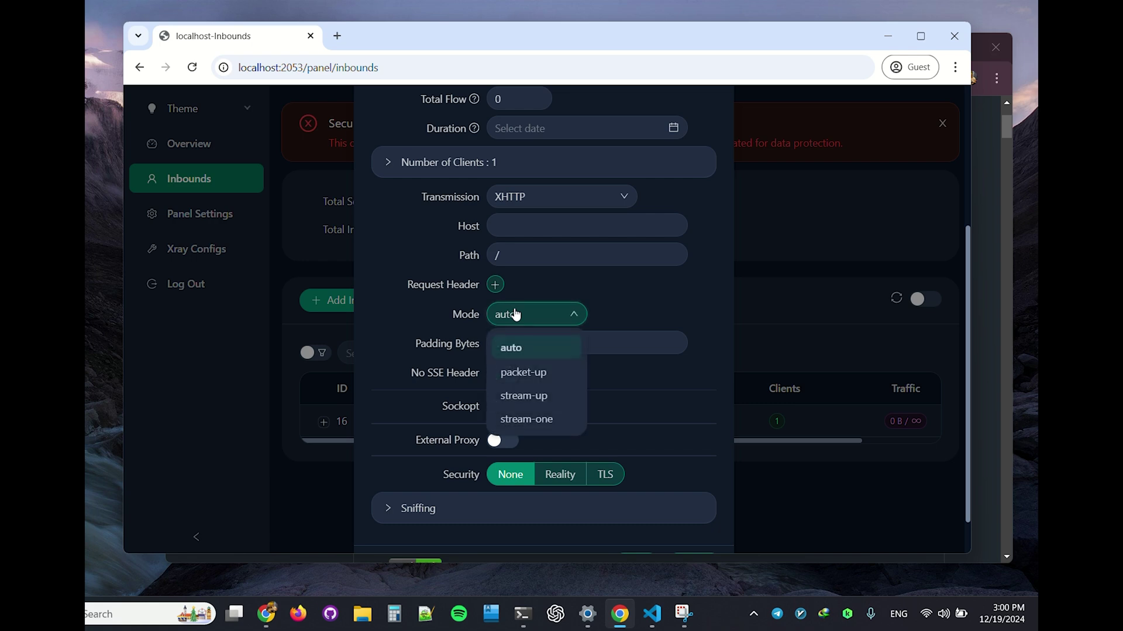
pyautogui.click(554, 418)
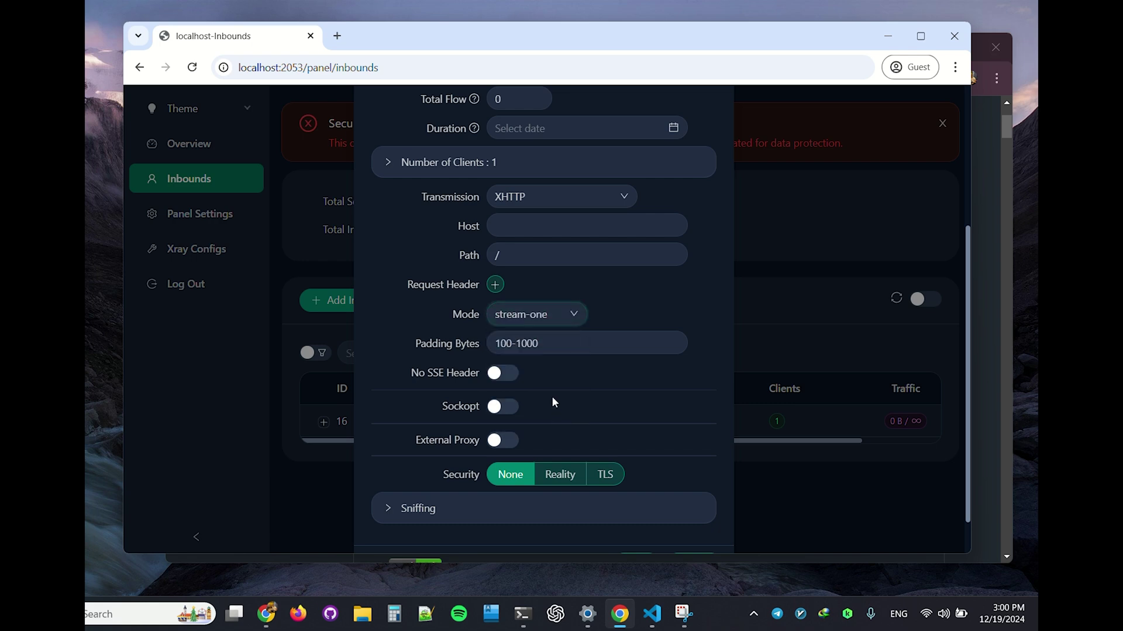
pyautogui.click(533, 317)
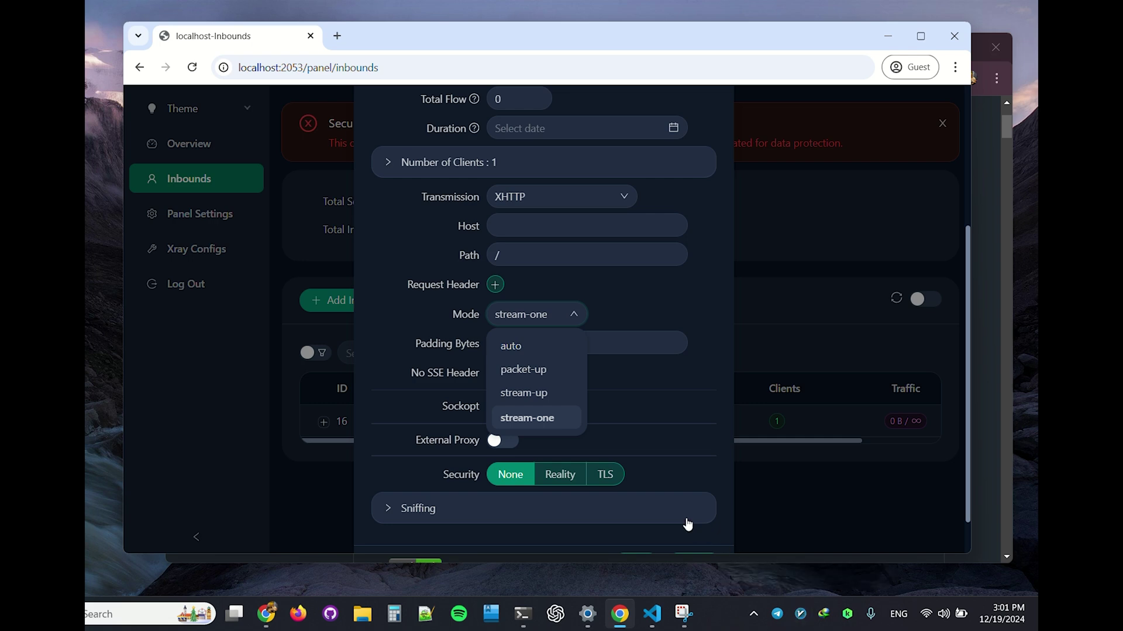
pyautogui.click(800, 614)
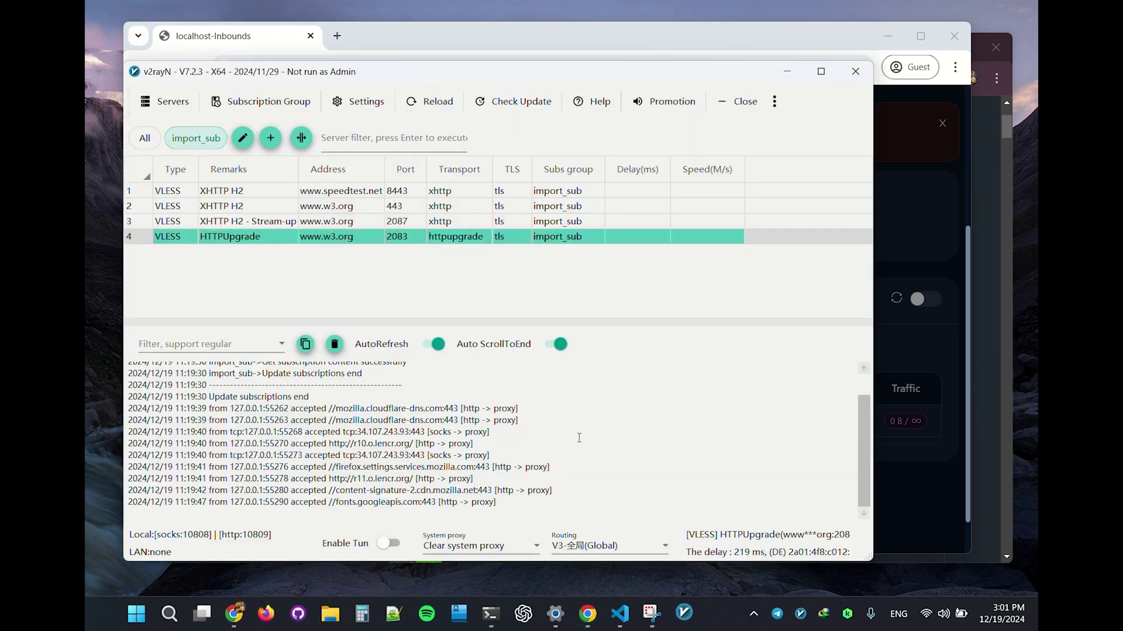
# Step: Move the v2rayN client window aside and close it
pyautogui.moveTo(320, 81); pyautogui.dragTo(370, 93)
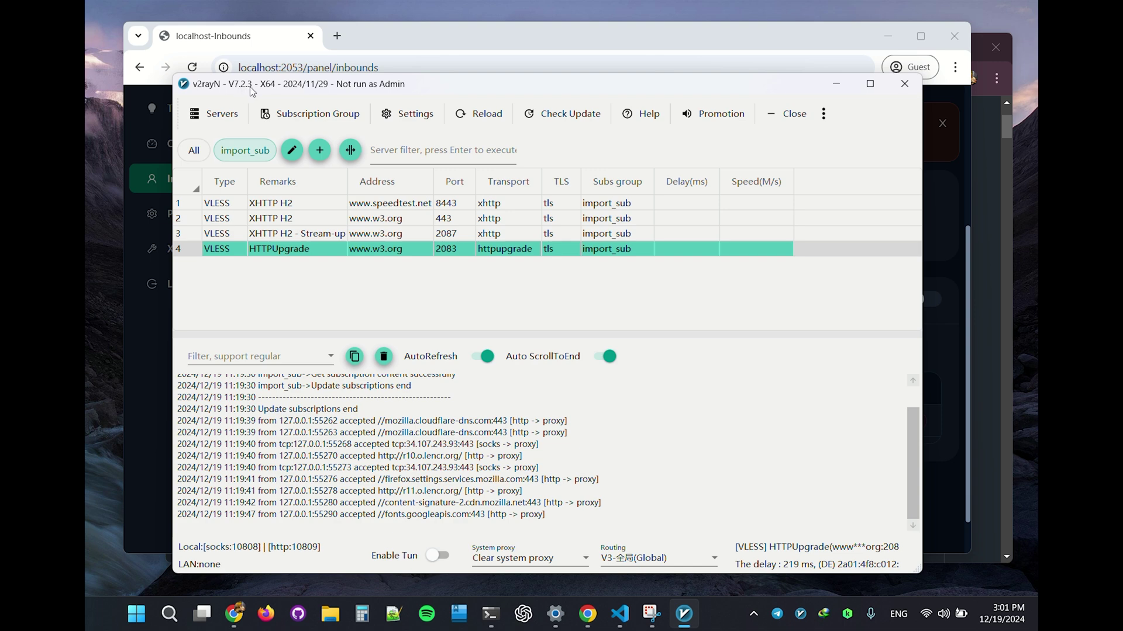
pyautogui.moveTo(280, 89); pyautogui.dragTo(325, 100)
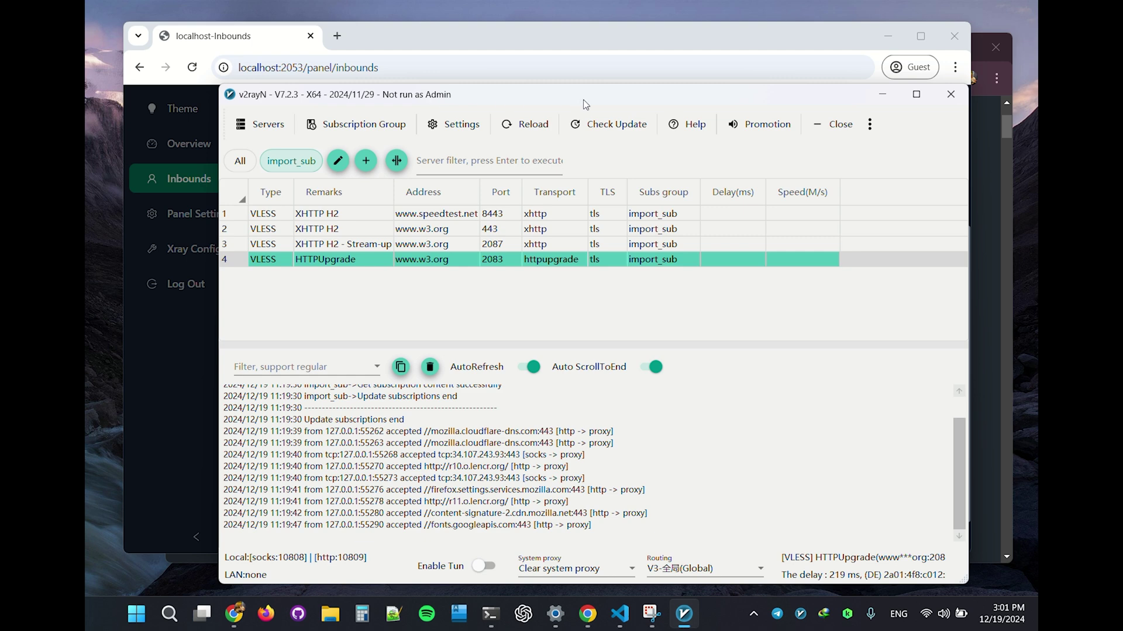
pyautogui.click(950, 94)
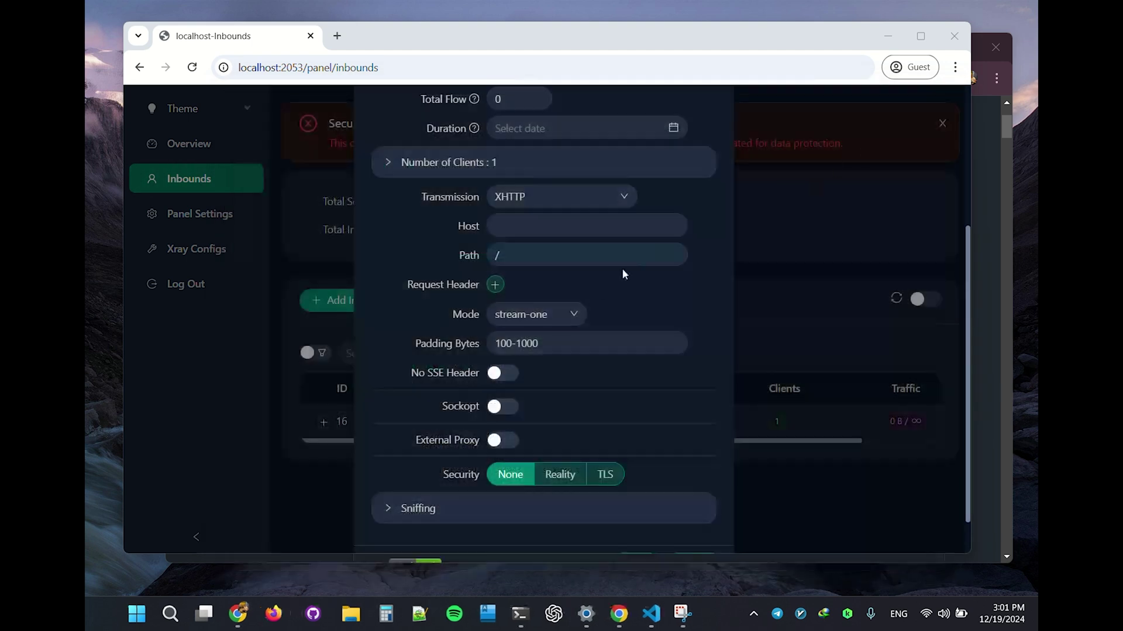
# Step: Switch the inbound's security to TLS, leaving the XHTTP mode at stream-one
pyautogui.click(521, 323)
pyautogui.click(519, 322)
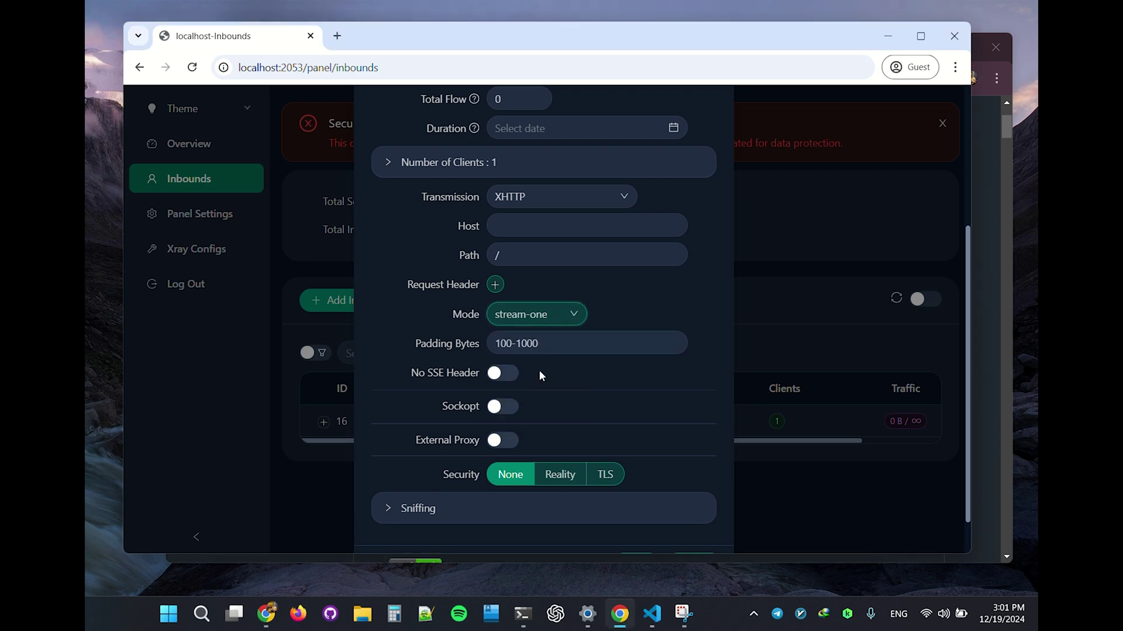
pyautogui.click(605, 474)
pyautogui.scroll(-6, 623, 433)
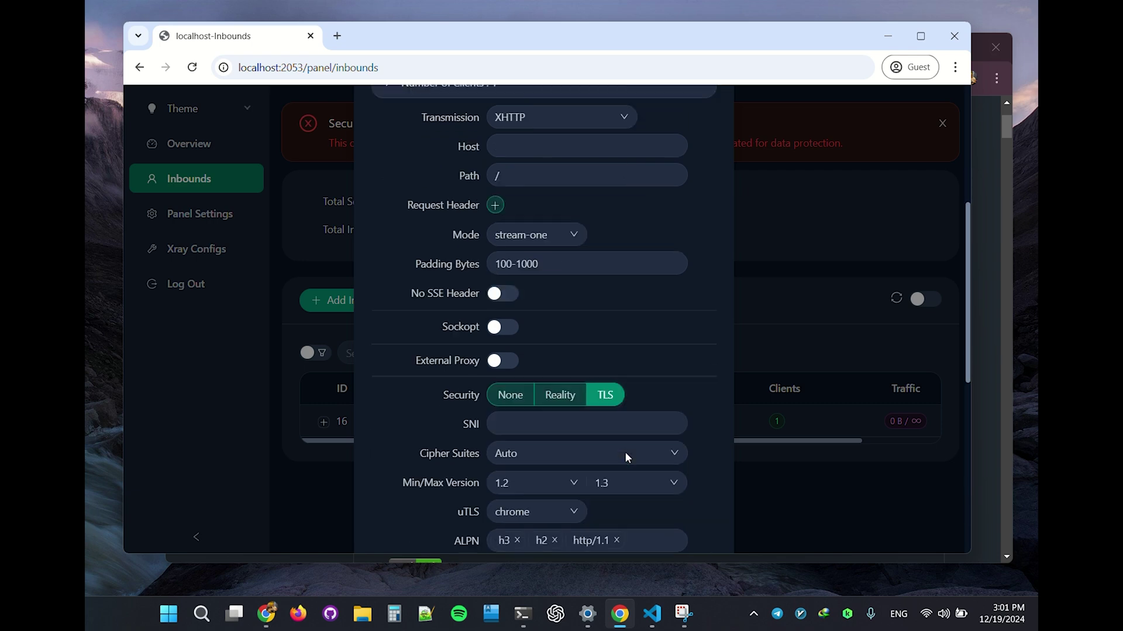
pyautogui.scroll(3, 602, 398)
# Step: Remove h3 and http/1.1 from ALPN, then add h3 back, keeping XHTTP transport
pyautogui.click(517, 401)
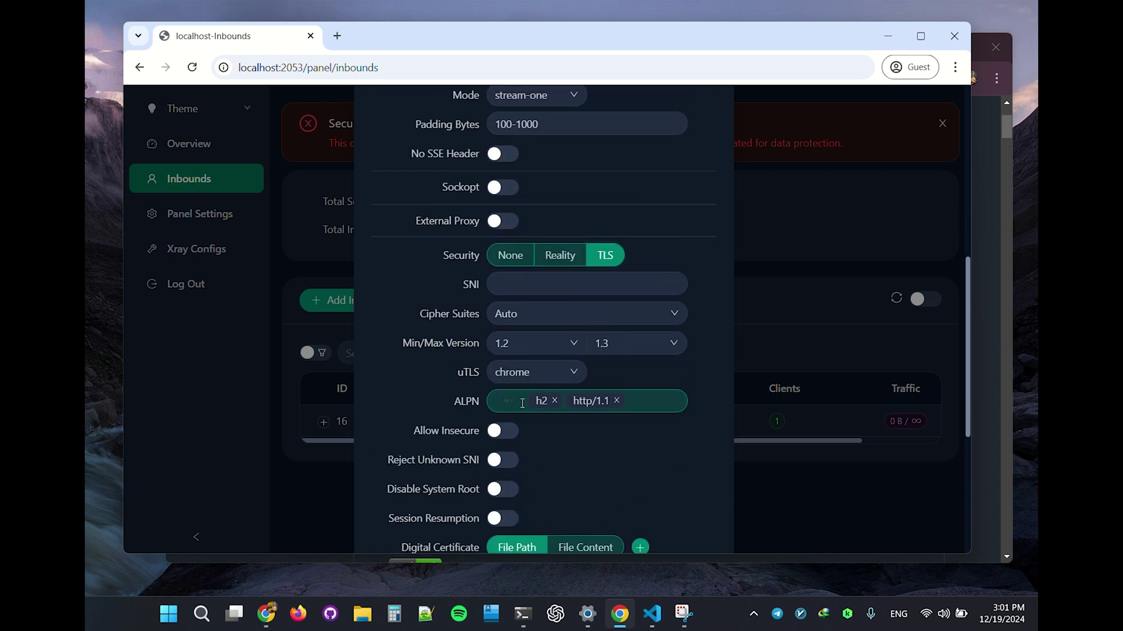
pyautogui.click(579, 400)
pyautogui.scroll(5, 531, 404)
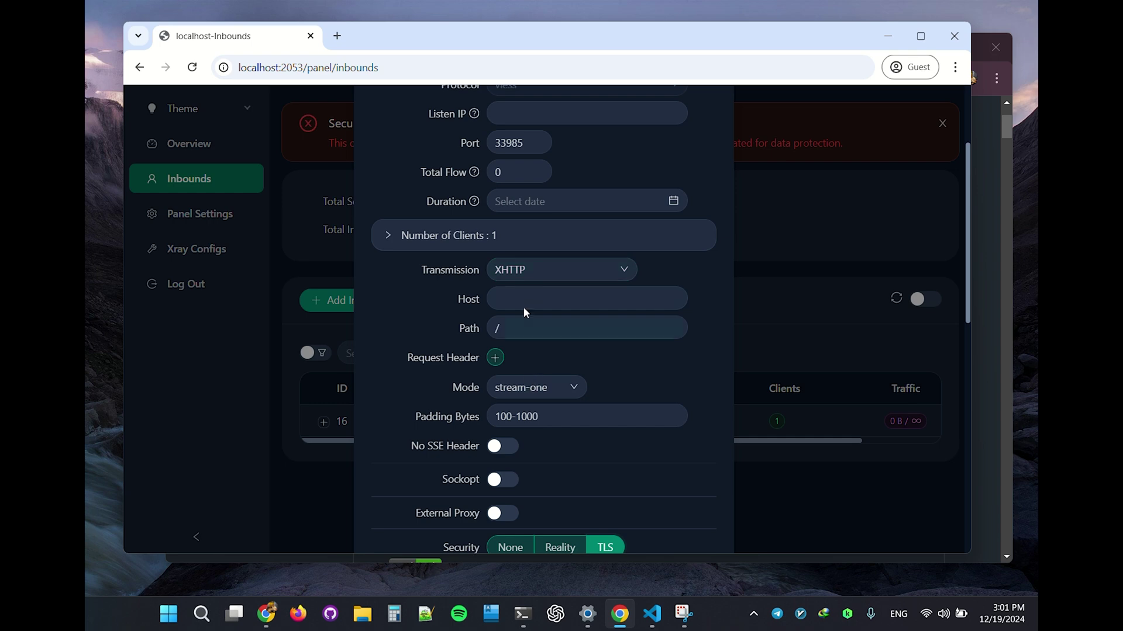
pyautogui.click(522, 268)
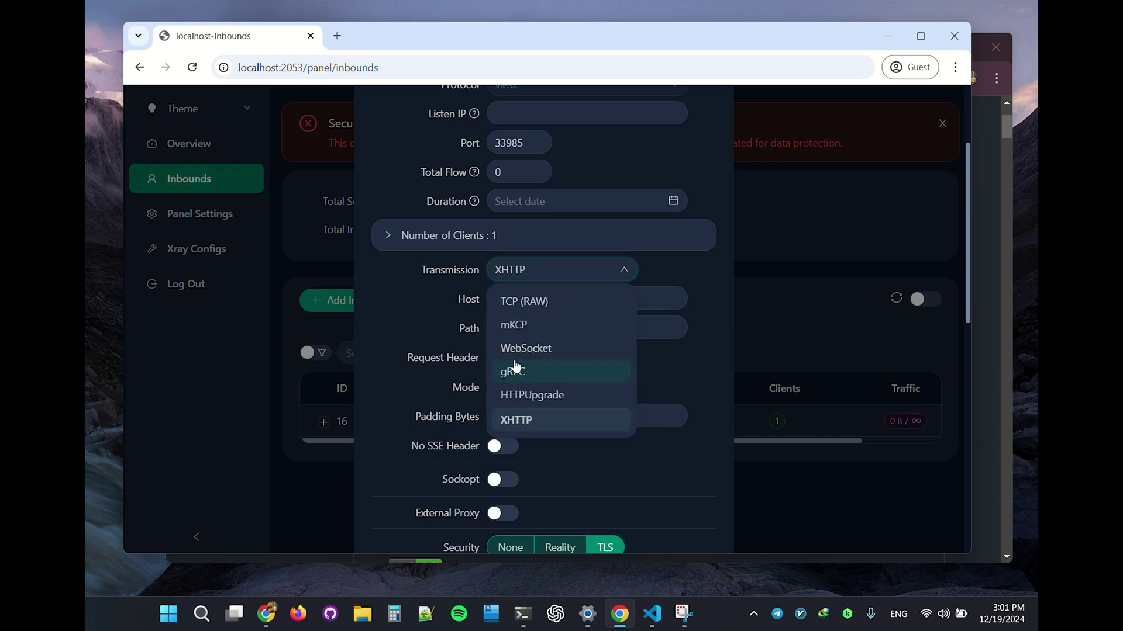
pyautogui.click(672, 356)
pyautogui.scroll(-5, 669, 359)
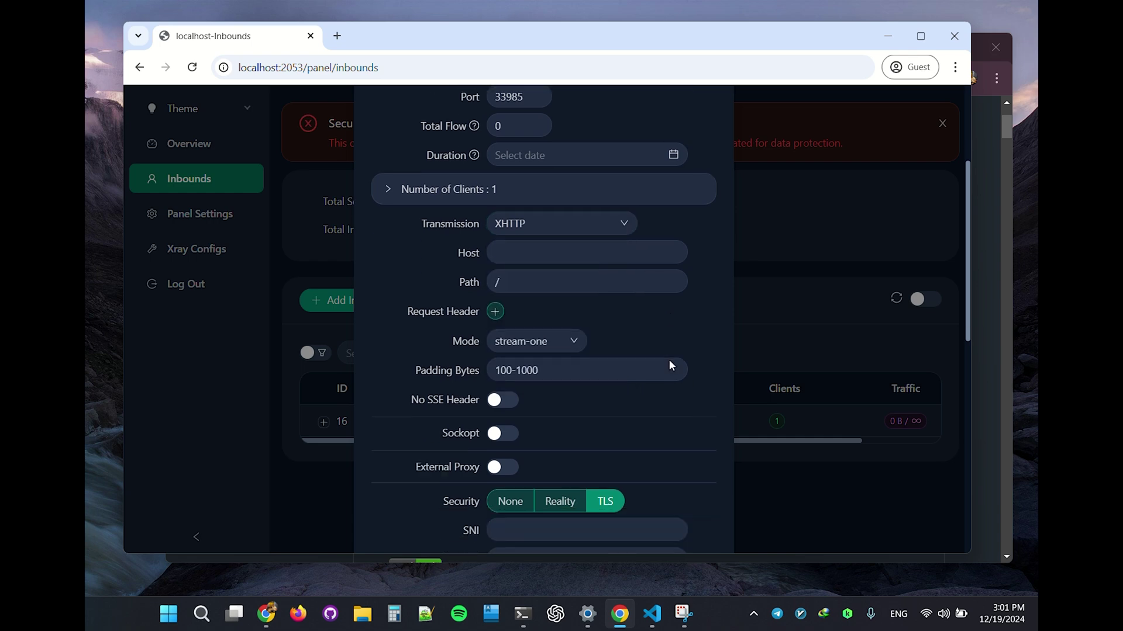
pyautogui.click(513, 401)
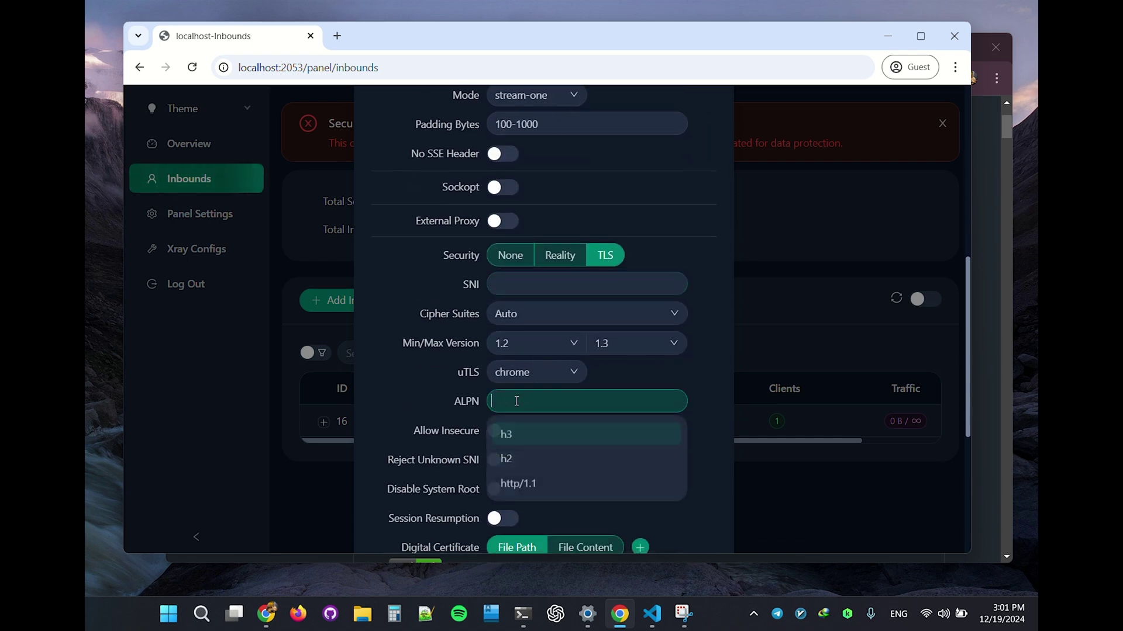
pyautogui.click(525, 440)
pyautogui.click(707, 379)
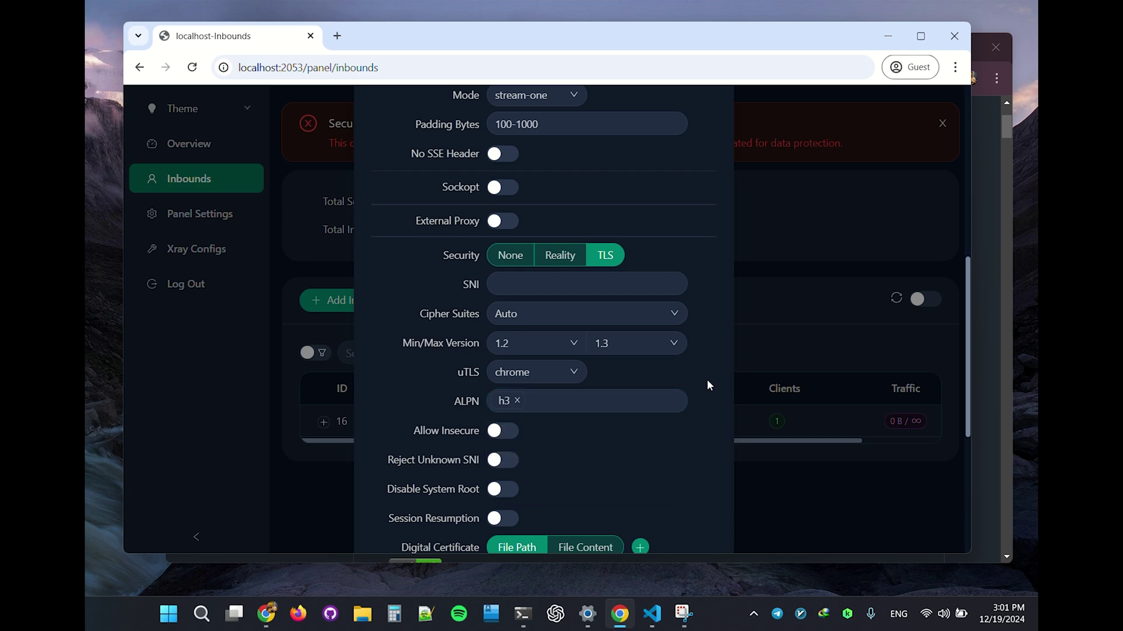
# Step: Set the XHTTP mode to stream-up and replace h3 with h2 in ALPN
pyautogui.scroll(5, 650, 337)
pyautogui.click(552, 275)
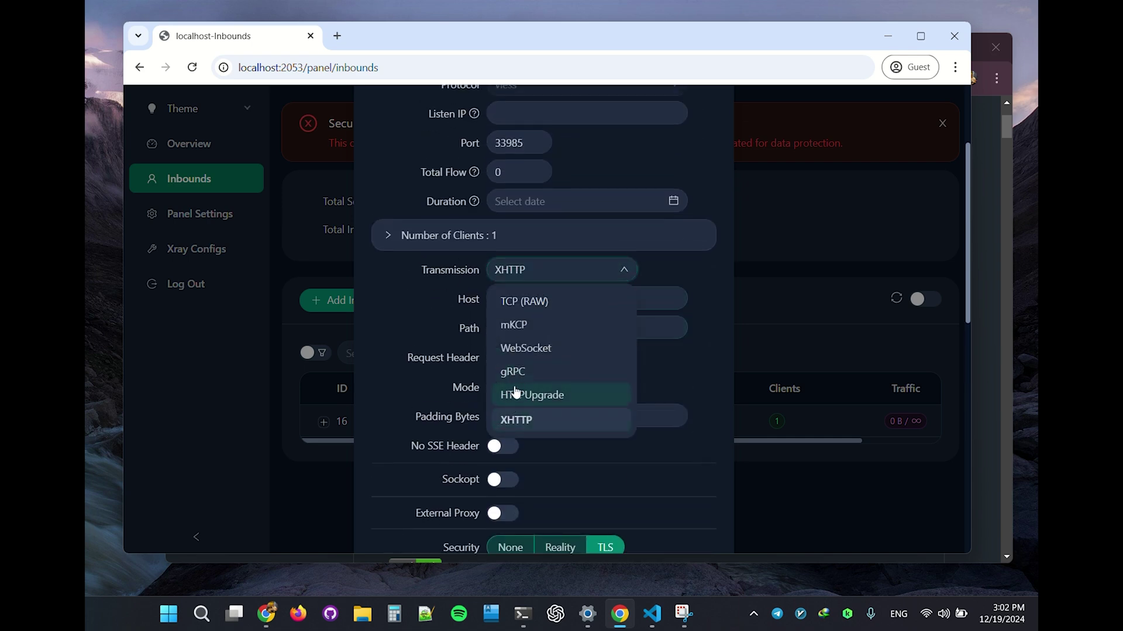
pyautogui.click(676, 371)
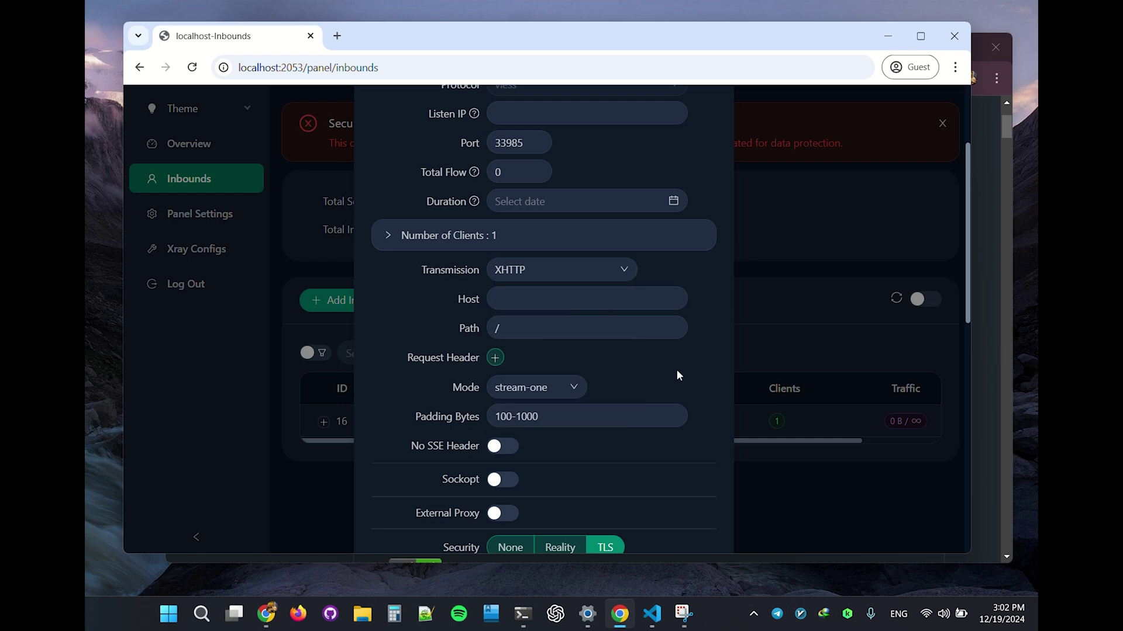
pyautogui.scroll(-2, 666, 376)
pyautogui.scroll(1, 519, 468)
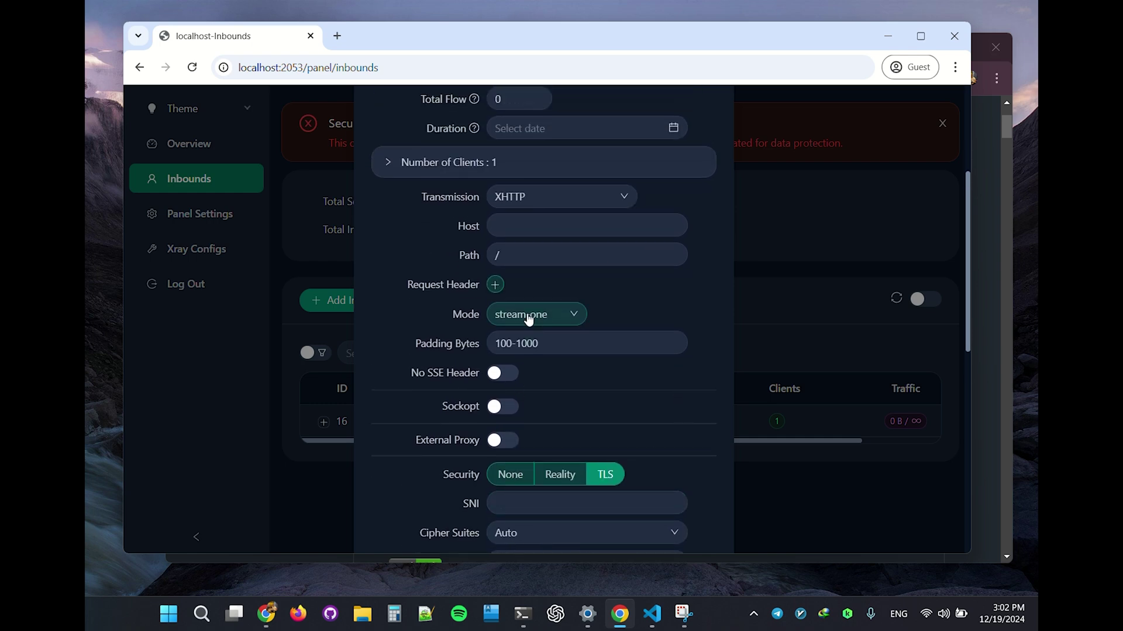
pyautogui.click(529, 319)
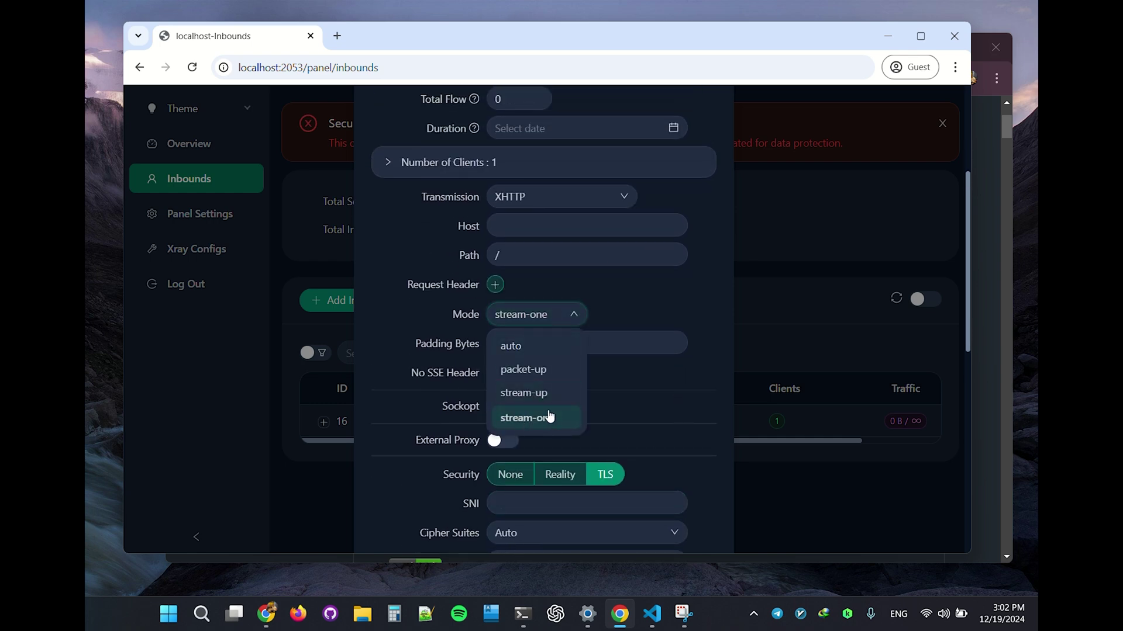
pyautogui.click(532, 393)
pyautogui.scroll(-5, 619, 404)
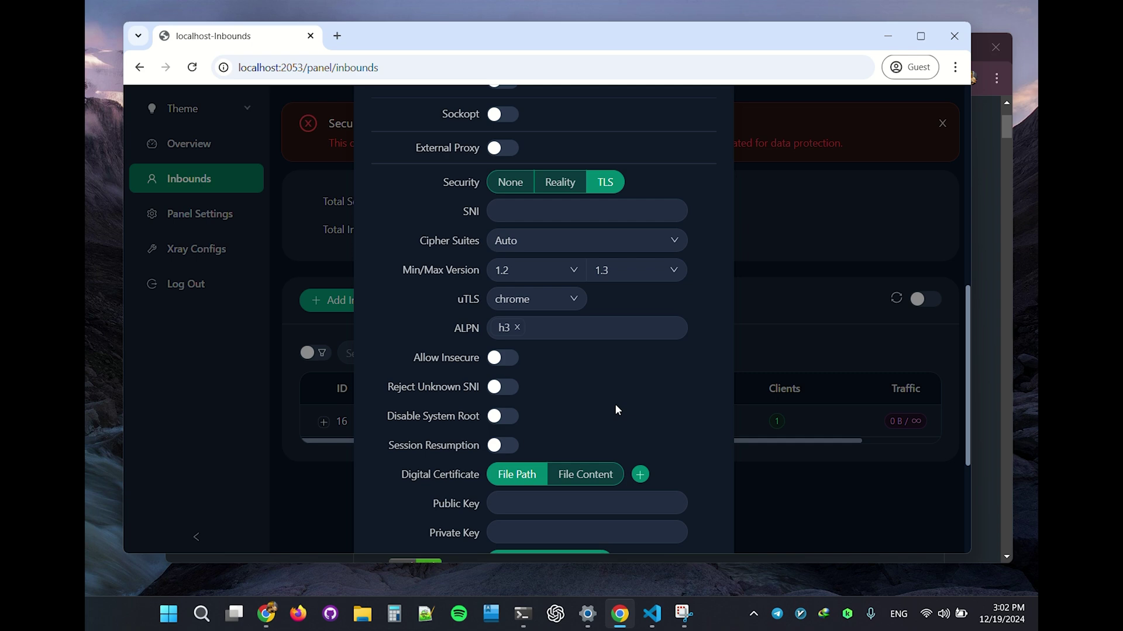
pyautogui.click(517, 327)
pyautogui.click(529, 385)
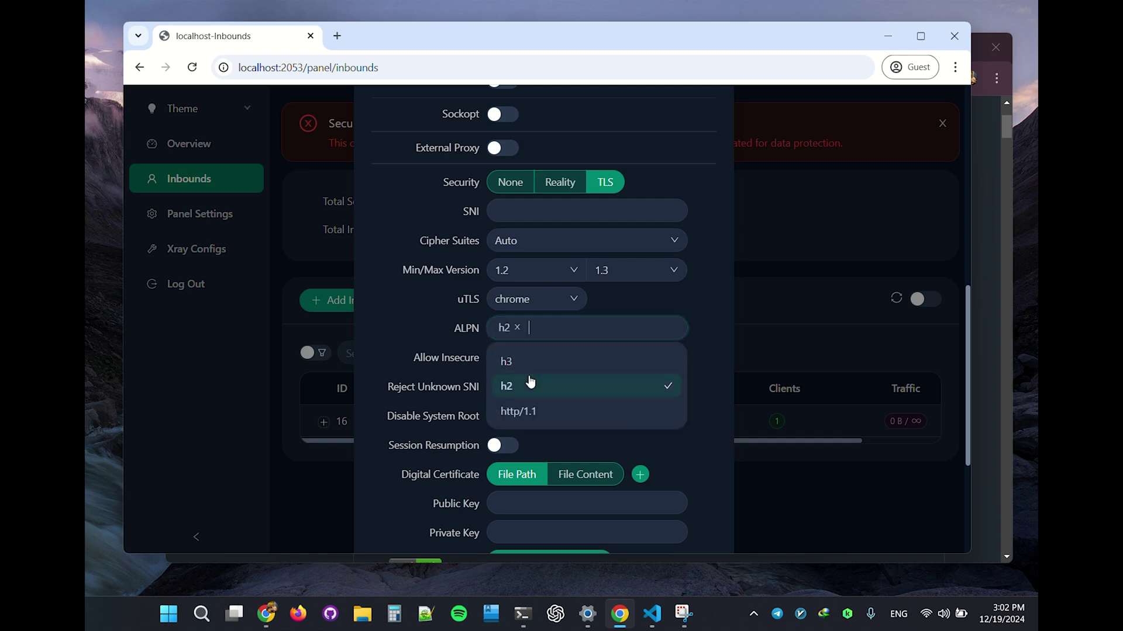
pyautogui.click(695, 313)
# Step: Set the XHTTP mode back to auto, keeping XHTTP as the transport
pyautogui.scroll(6, 696, 314)
pyautogui.click(539, 272)
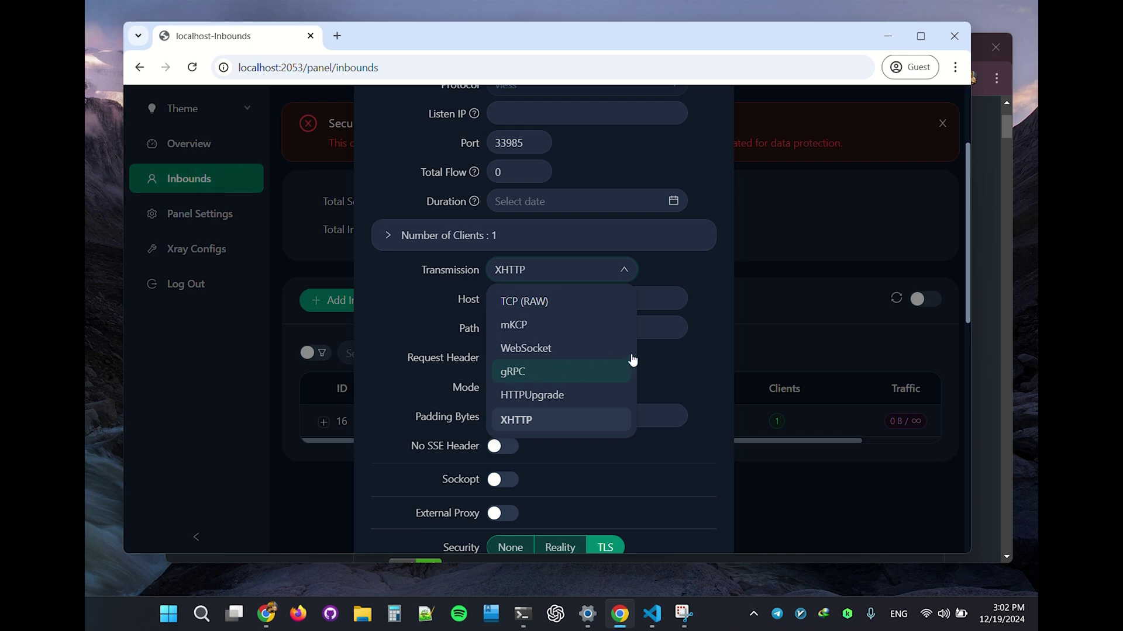
pyautogui.click(682, 345)
pyautogui.scroll(-4, 684, 351)
pyautogui.scroll(3, 641, 353)
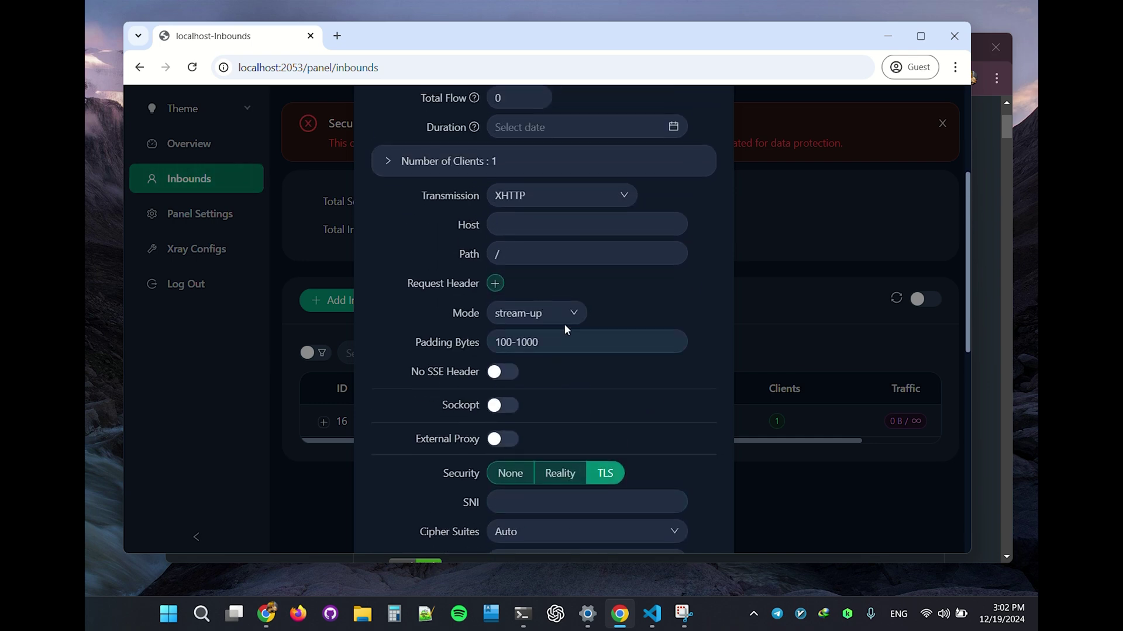
pyautogui.click(543, 314)
pyautogui.click(530, 346)
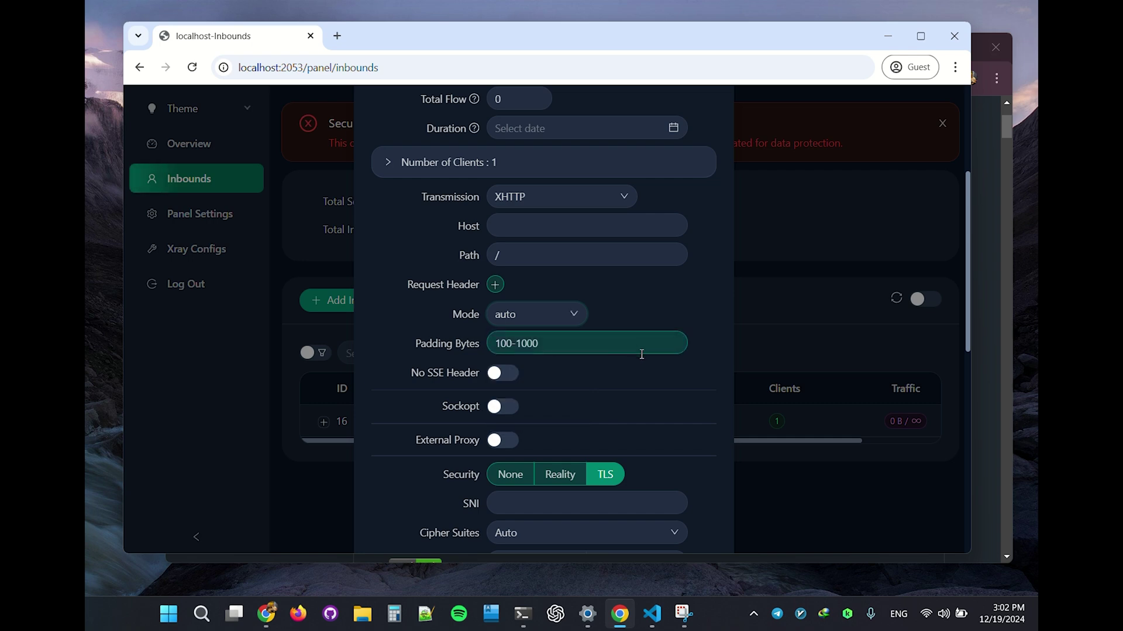
pyautogui.scroll(-1, 641, 357)
pyautogui.scroll(-3, 640, 373)
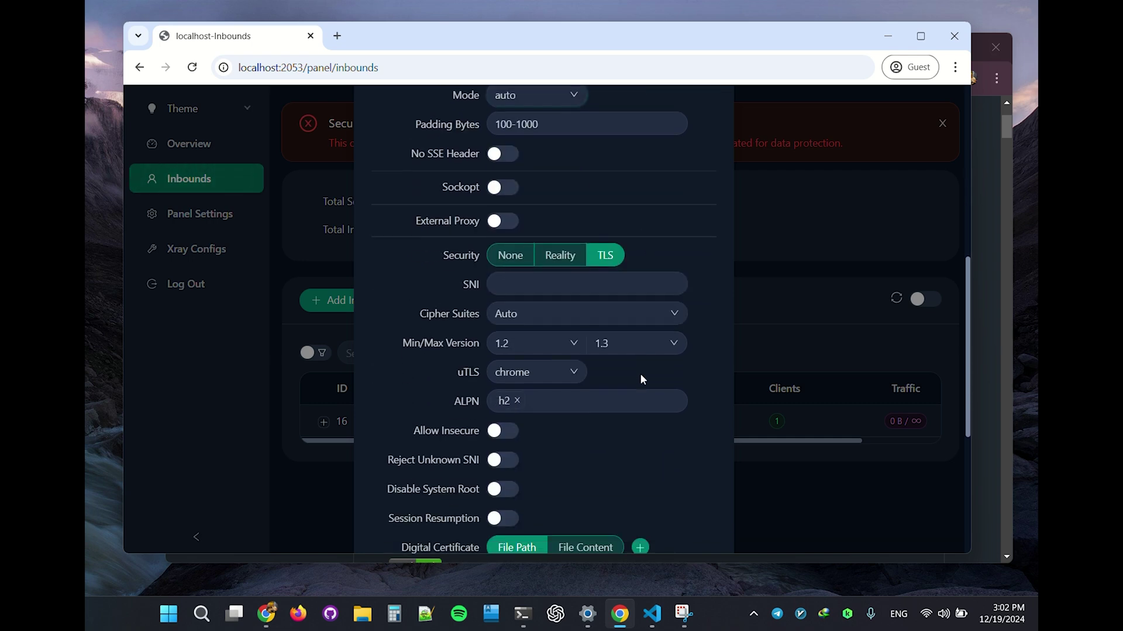
pyautogui.scroll(5, 526, 398)
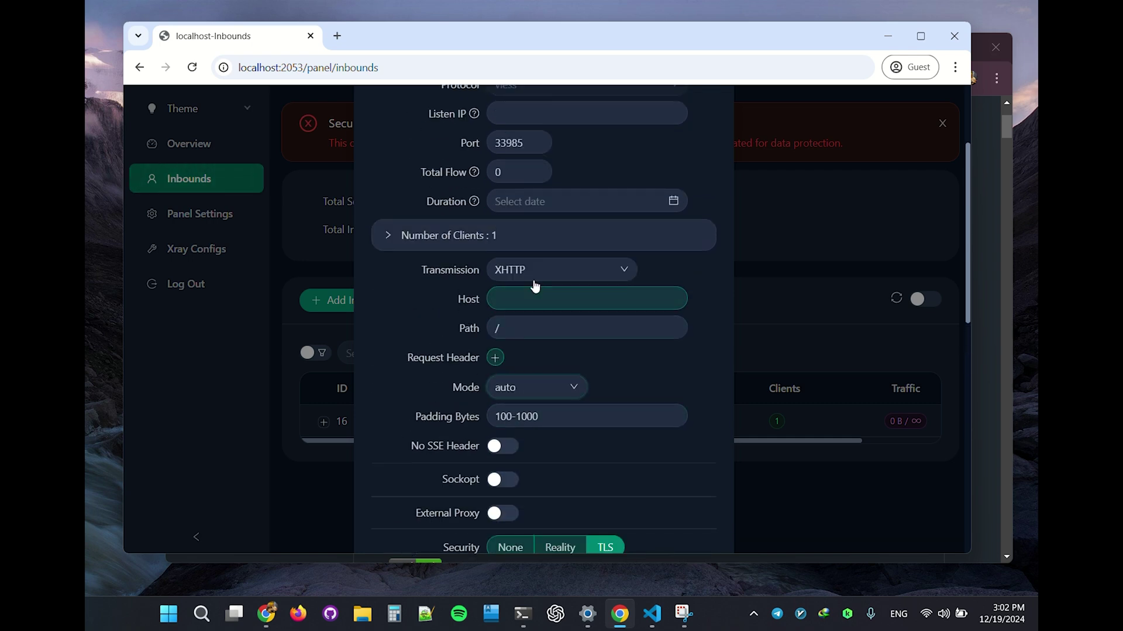
pyautogui.scroll(3, 544, 345)
pyautogui.click(549, 417)
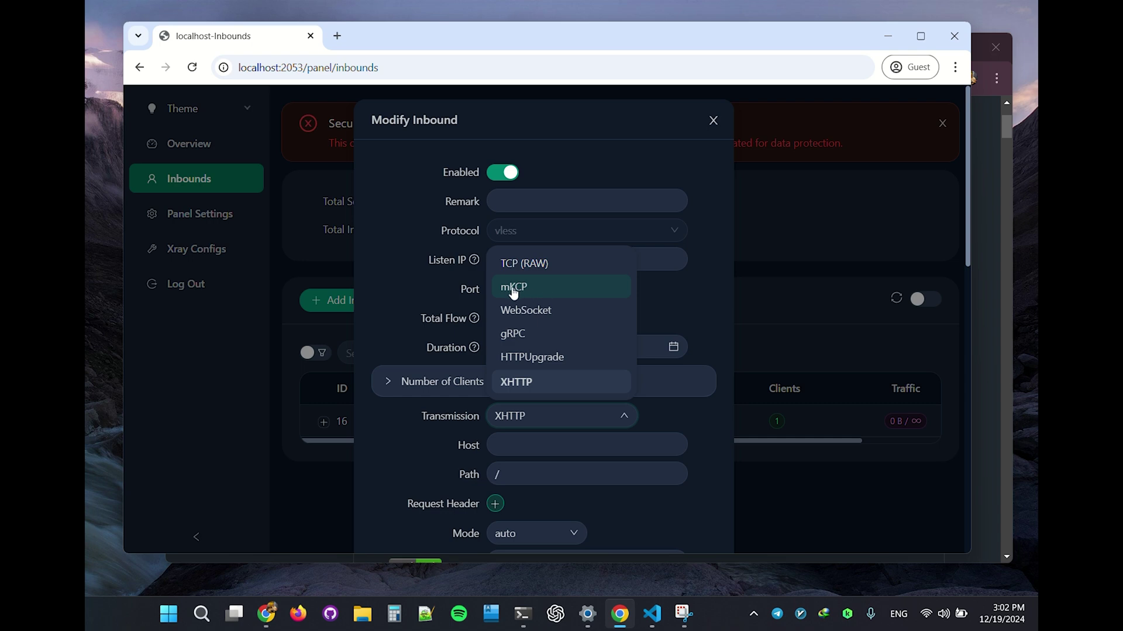
# Step: Check the transport type list, keeping XHTTP selected
pyautogui.click(696, 418)
pyautogui.scroll(-1, 632, 421)
pyautogui.scroll(-2, 632, 421)
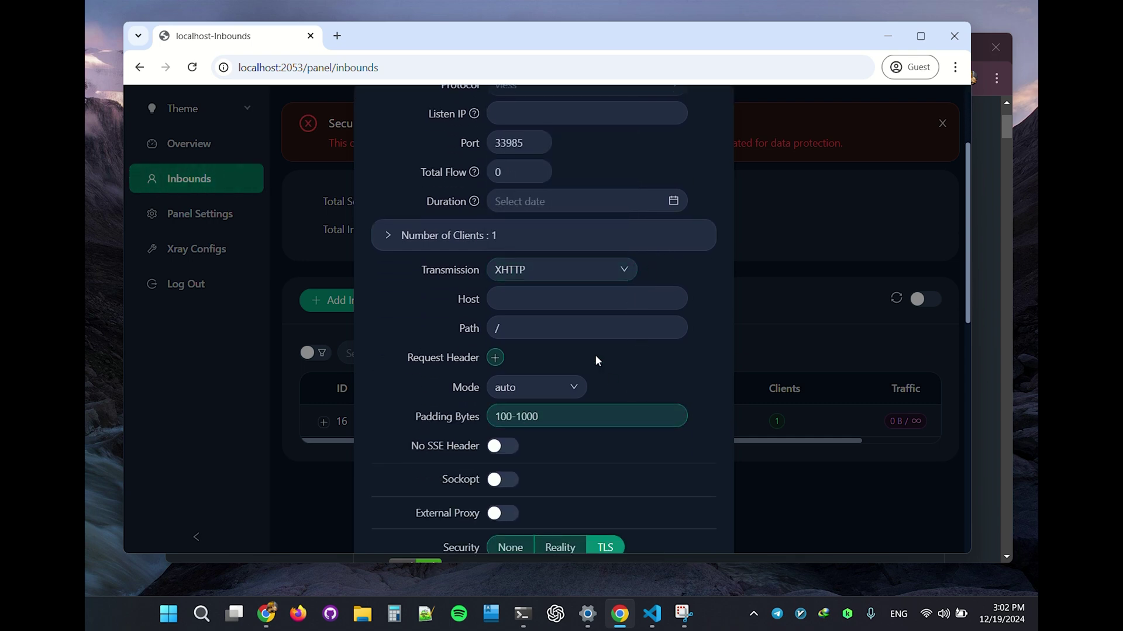
pyautogui.scroll(-1, 624, 388)
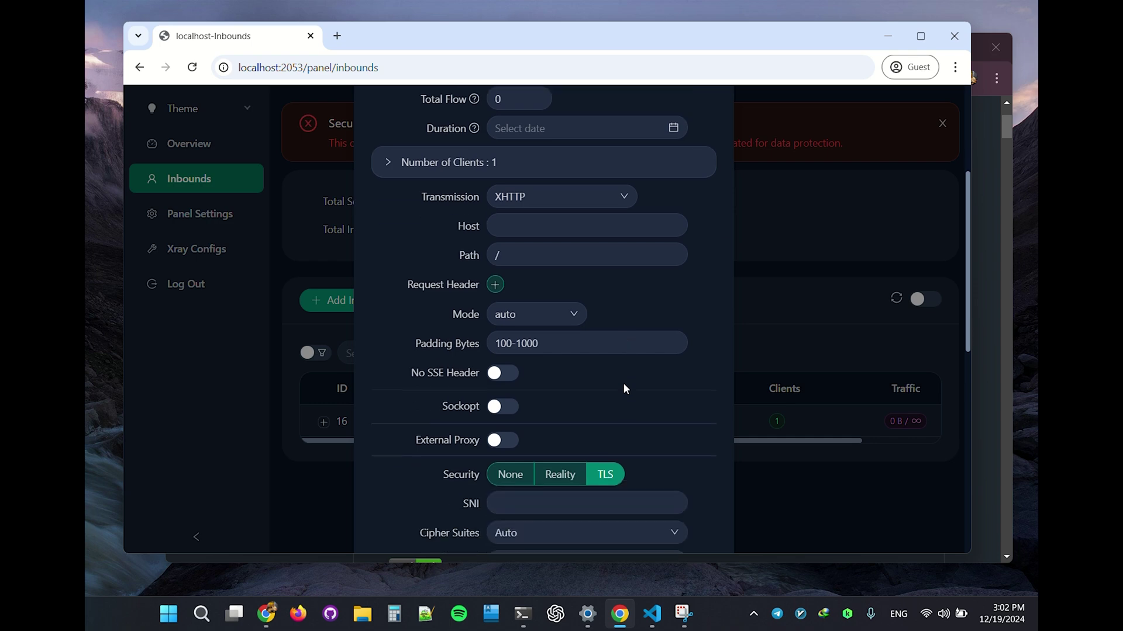
pyautogui.scroll(4, 623, 388)
pyautogui.click(562, 416)
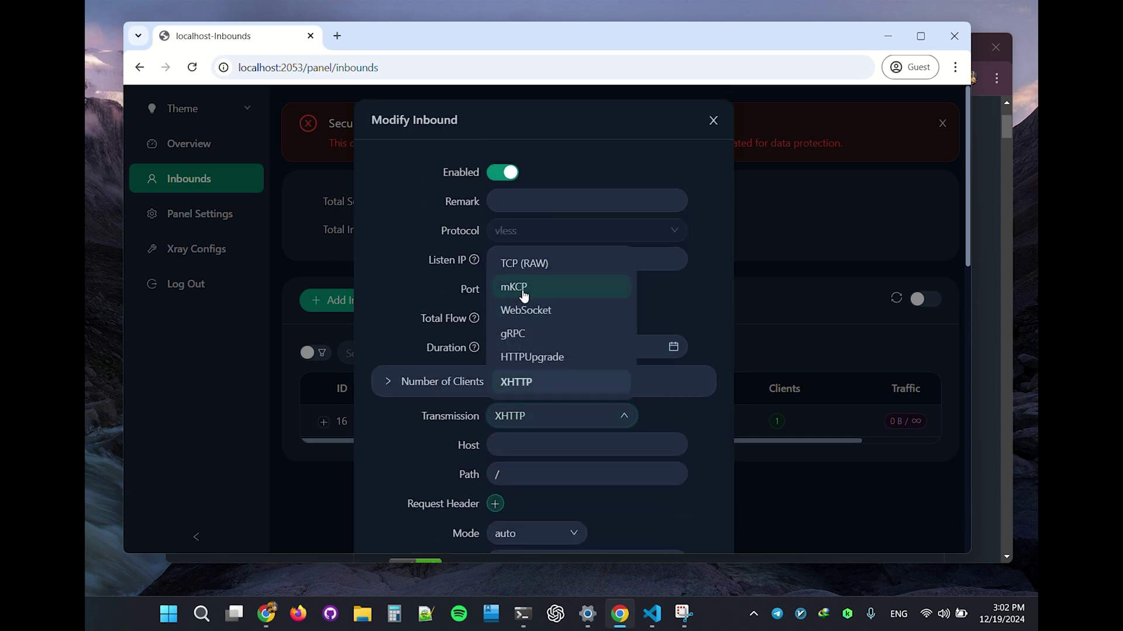
pyautogui.click(688, 438)
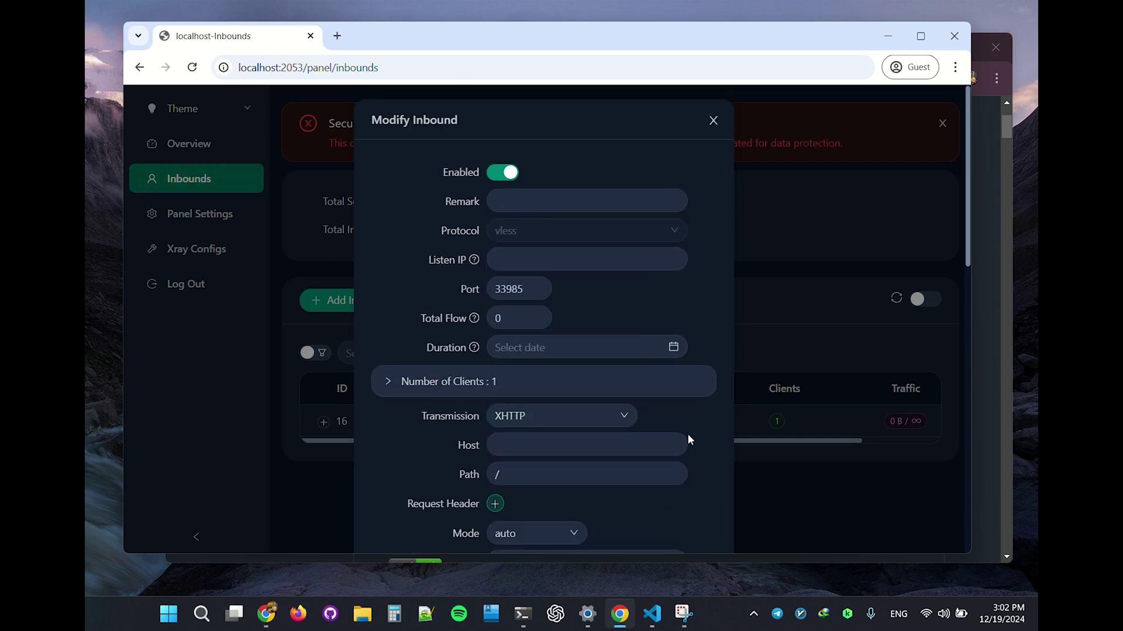
# Step: Review padding bytes 100-1000 and list the XHTTP modes: auto, packet-up, stream-up, stream-one
pyautogui.scroll(-3, 686, 433)
pyautogui.scroll(-1, 543, 360)
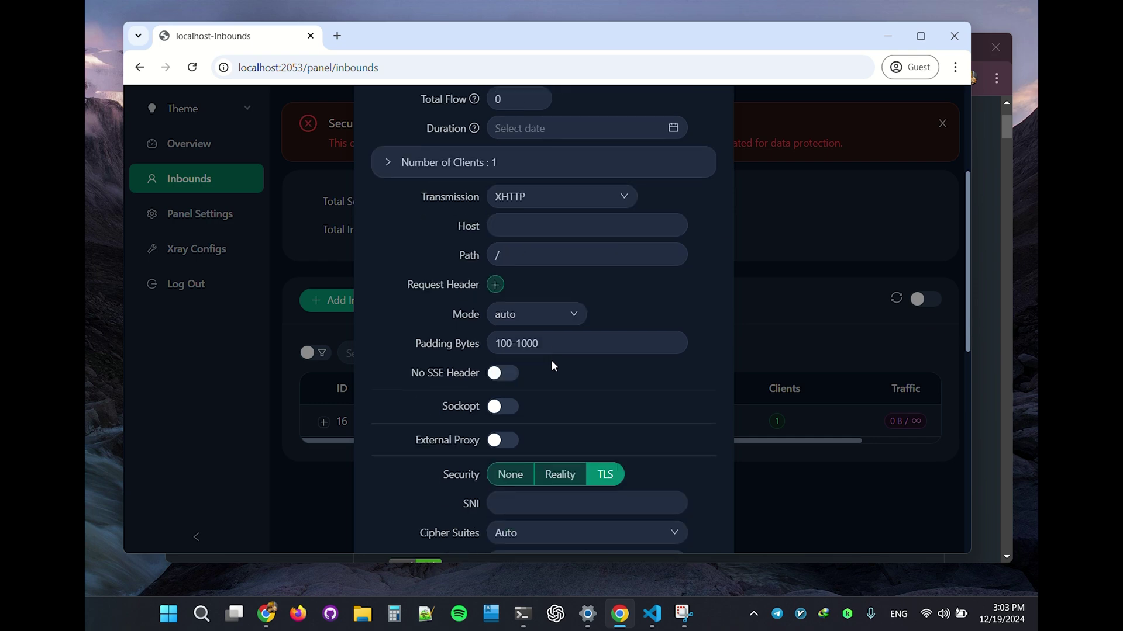
pyautogui.scroll(-1, 551, 360)
pyautogui.scroll(1, 495, 381)
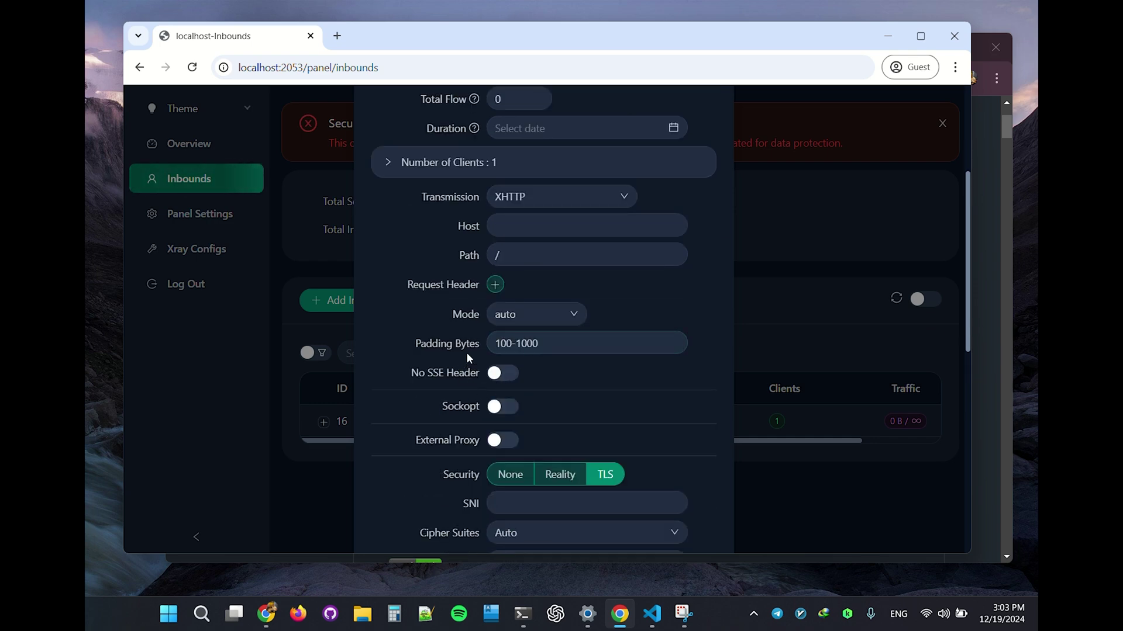
pyautogui.scroll(1, 482, 346)
pyautogui.click(546, 421)
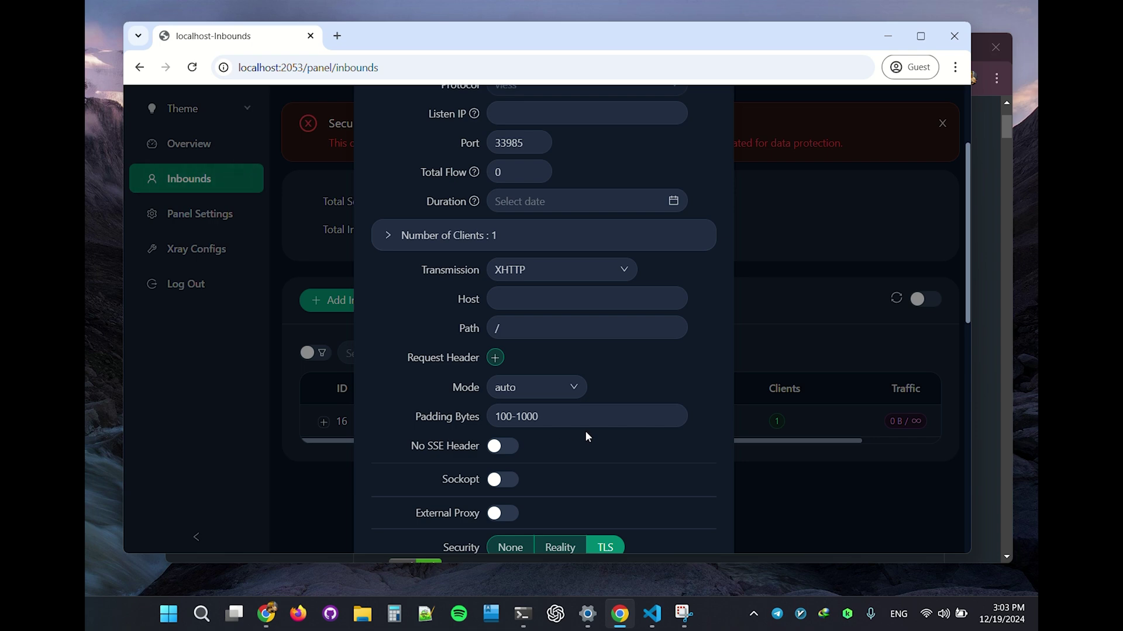
pyautogui.click(523, 392)
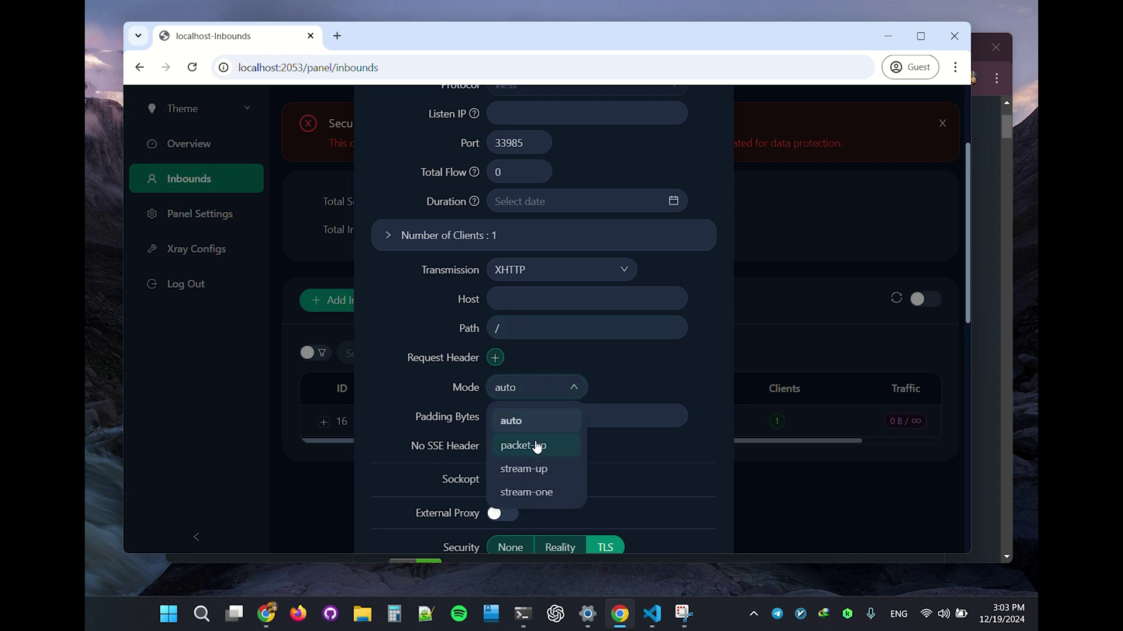
# Step: Set the XHTTP mode to stream-one and update the inbound
pyautogui.click(547, 493)
pyautogui.scroll(-10, 554, 472)
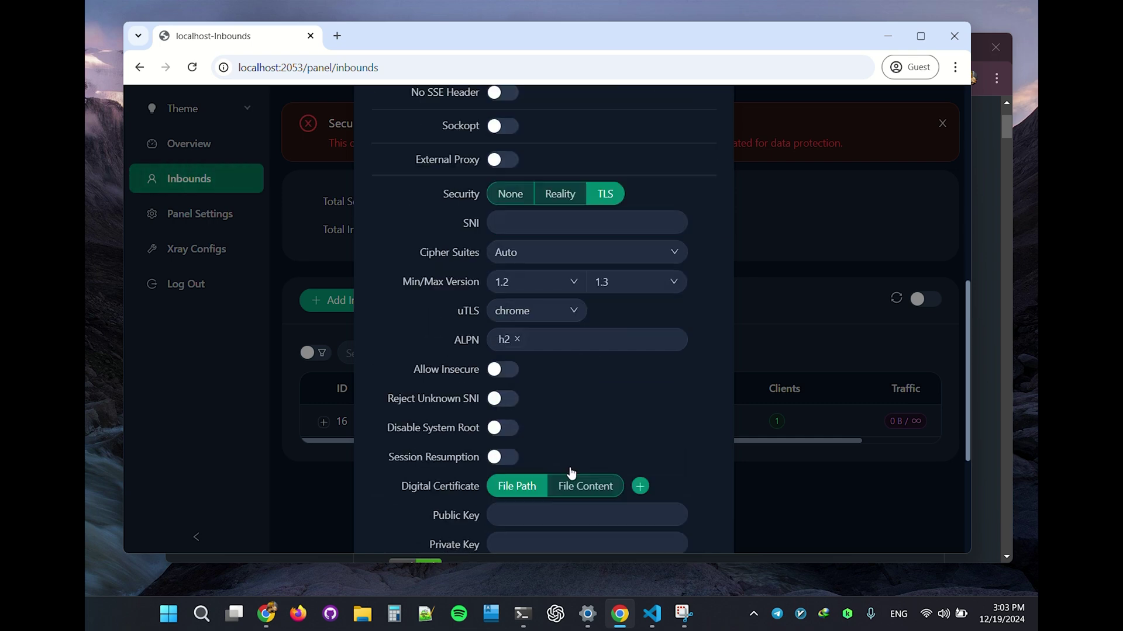
pyautogui.click(696, 518)
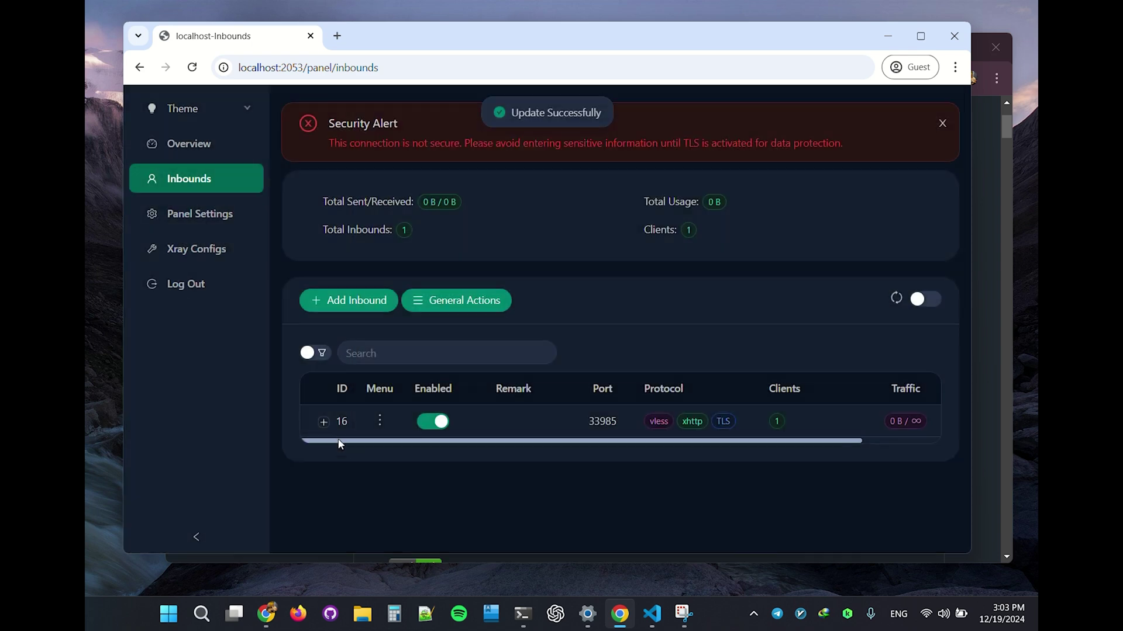
# Step: Confirm stream-one appears in the client's share URL, then open the inbound's action menu
pyautogui.click(372, 488)
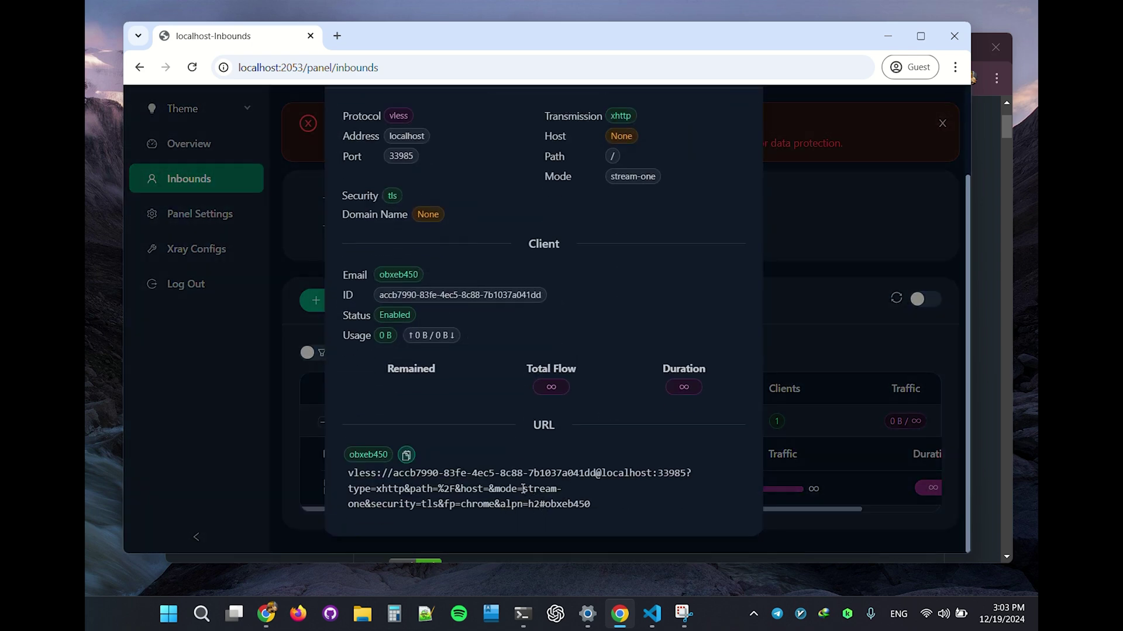
pyautogui.moveTo(522, 489); pyautogui.dragTo(364, 509)
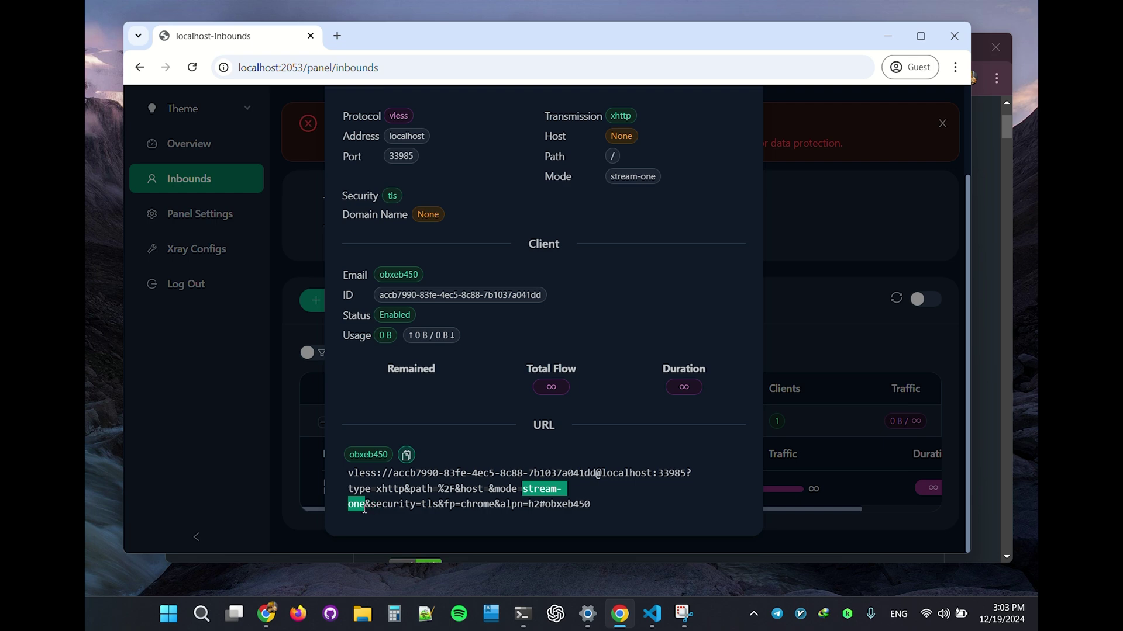
pyautogui.scroll(3, 755, 388)
pyautogui.click(740, 179)
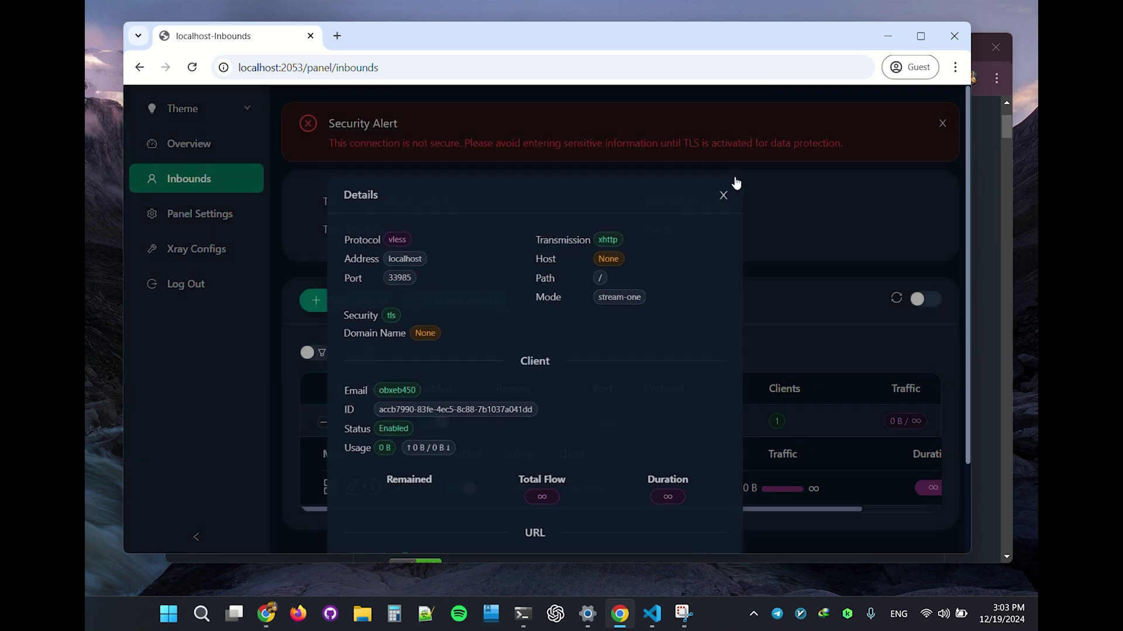
pyautogui.click(380, 421)
# Step: Reopen inbound 16 for editing and review its stream-one and TLS settings
pyautogui.click(426, 181)
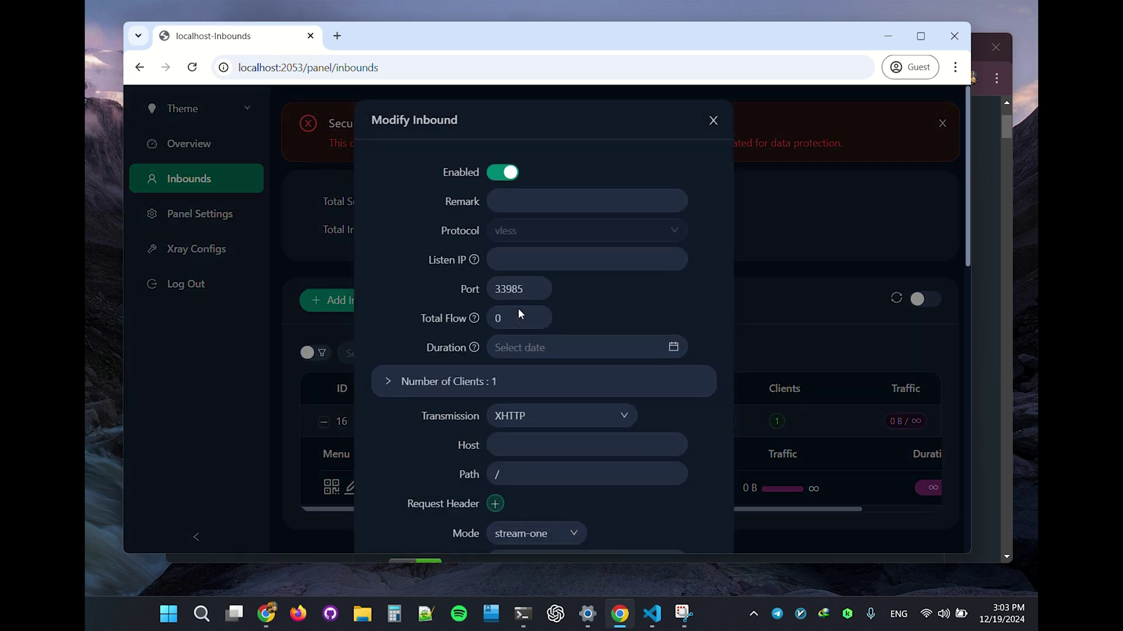
pyautogui.scroll(-3, 565, 380)
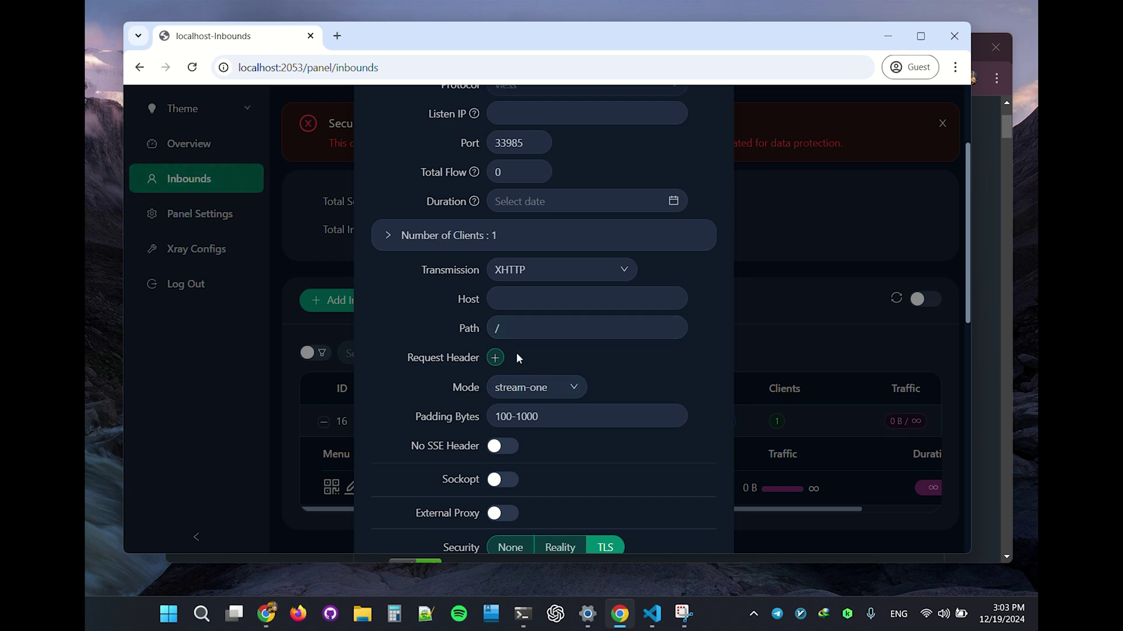
pyautogui.scroll(-3, 530, 451)
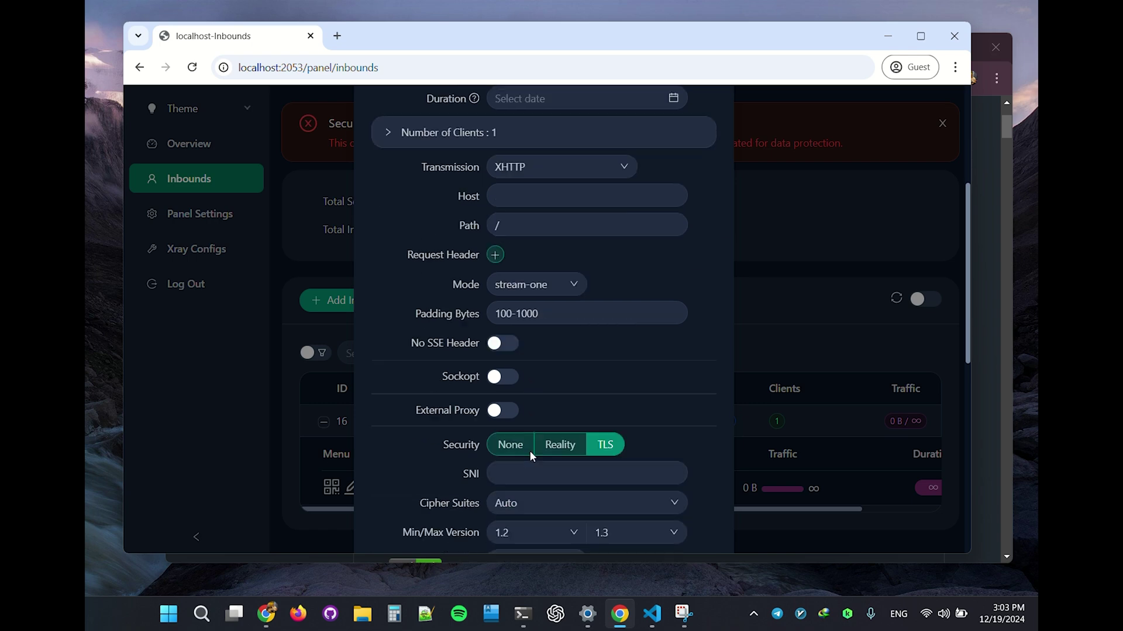
pyautogui.scroll(2, 528, 450)
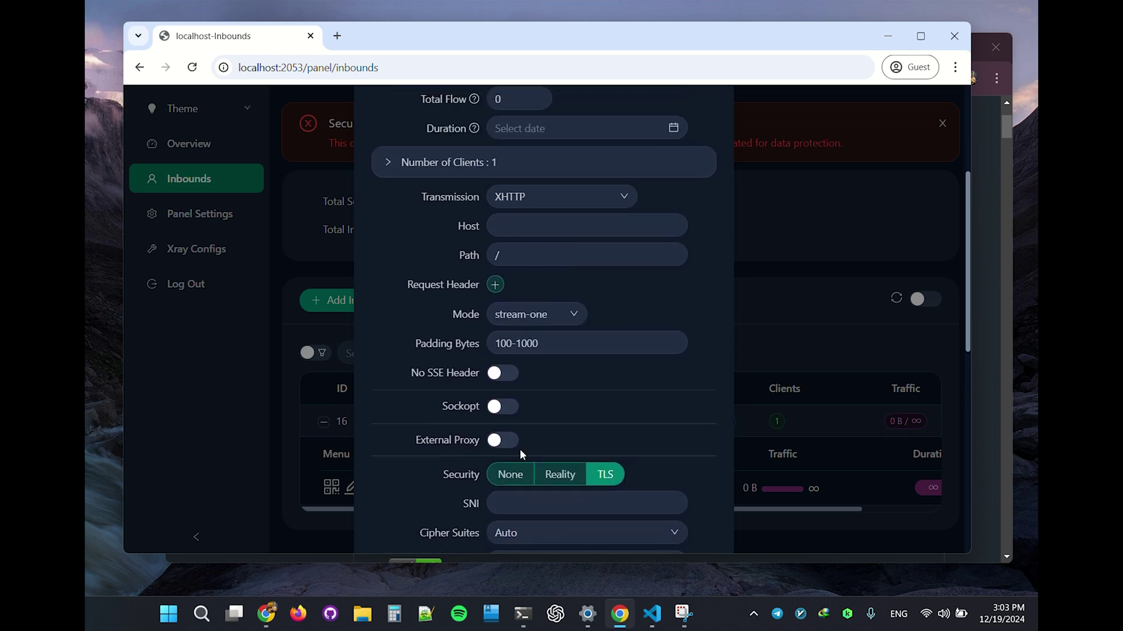
pyautogui.scroll(-1, 520, 450)
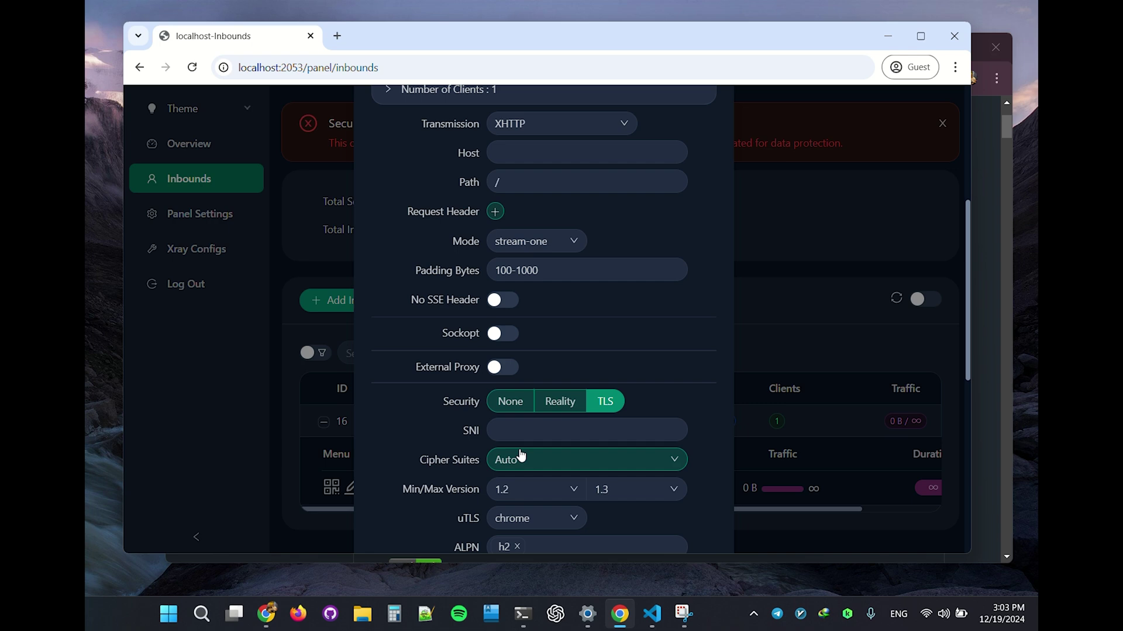
pyautogui.scroll(2, 520, 451)
pyautogui.scroll(-1, 519, 448)
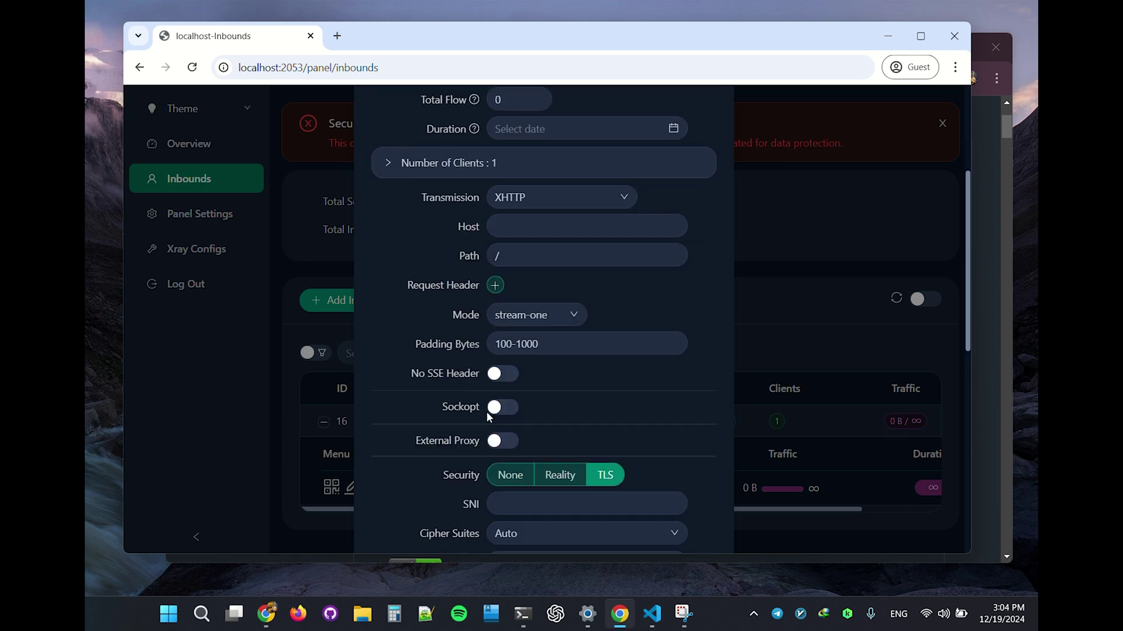
pyautogui.scroll(1, 526, 447)
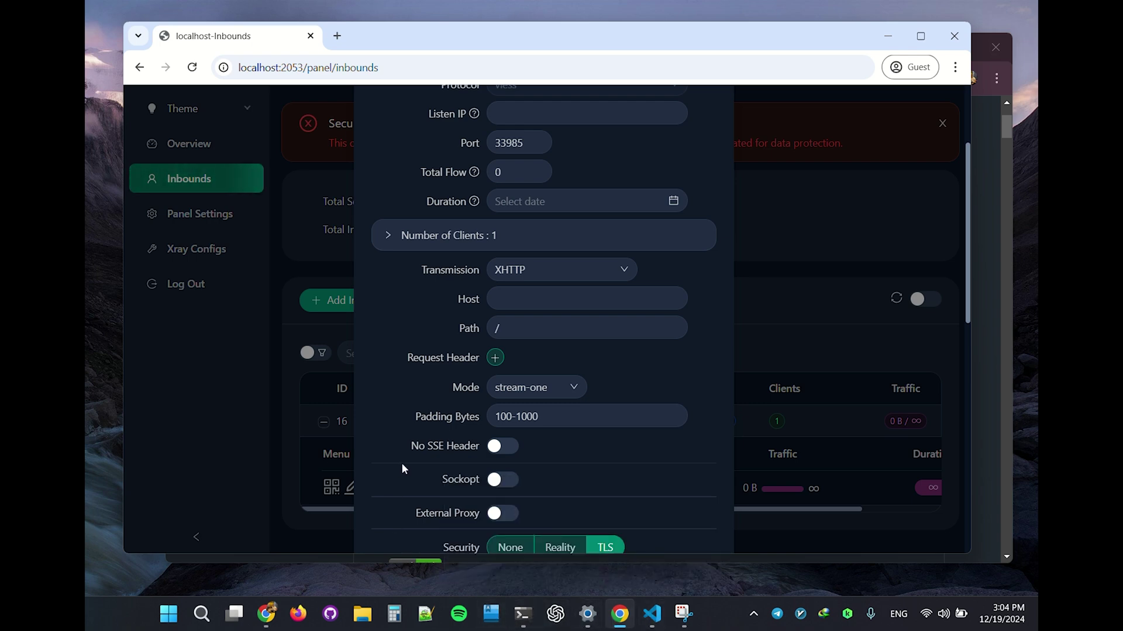
# Step: Bring up the GitHub 3x-ui Releases page and highlight the v2.4.9 XHTTP notes
pyautogui.moveTo(275, 601)
pyautogui.click(300, 552)
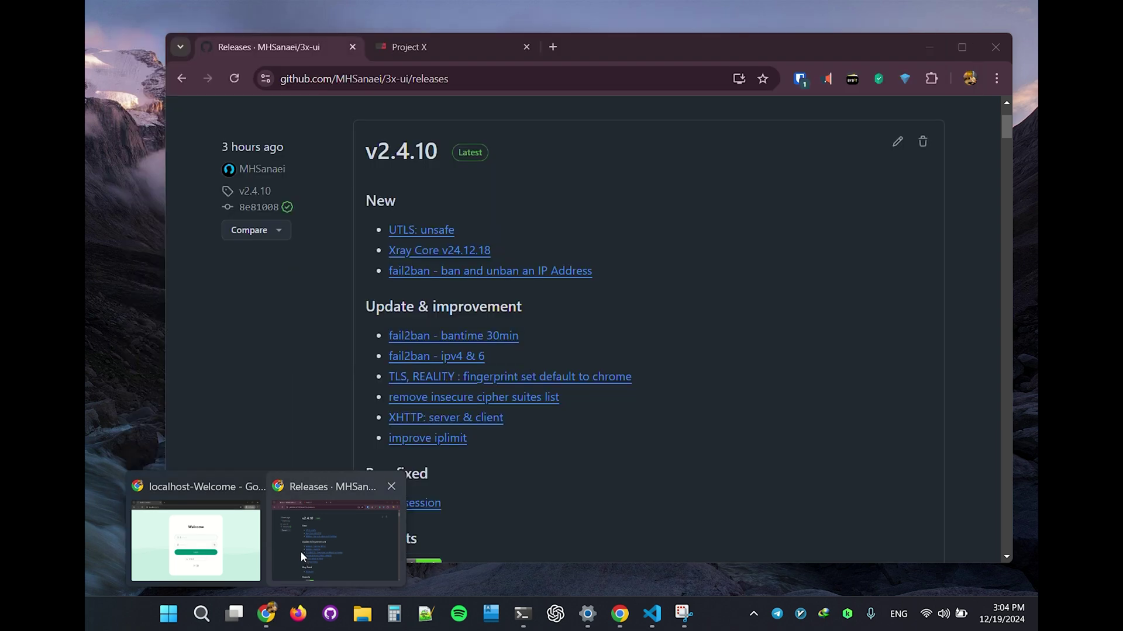
pyautogui.scroll(-5, 380, 395)
pyautogui.scroll(-5, 386, 392)
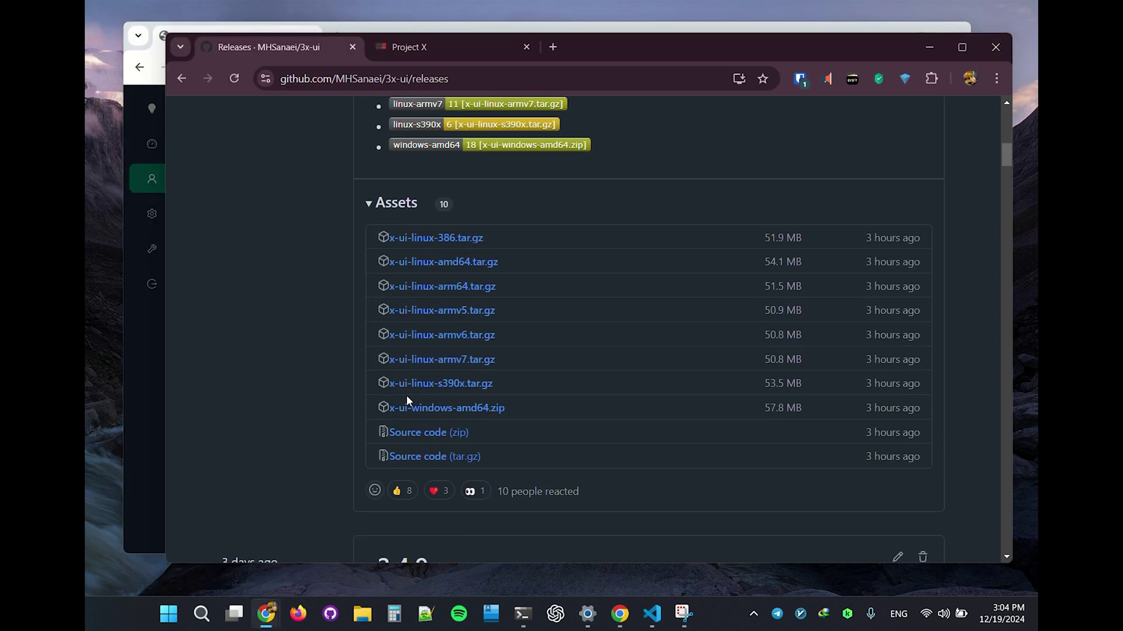
pyautogui.scroll(-6, 476, 380)
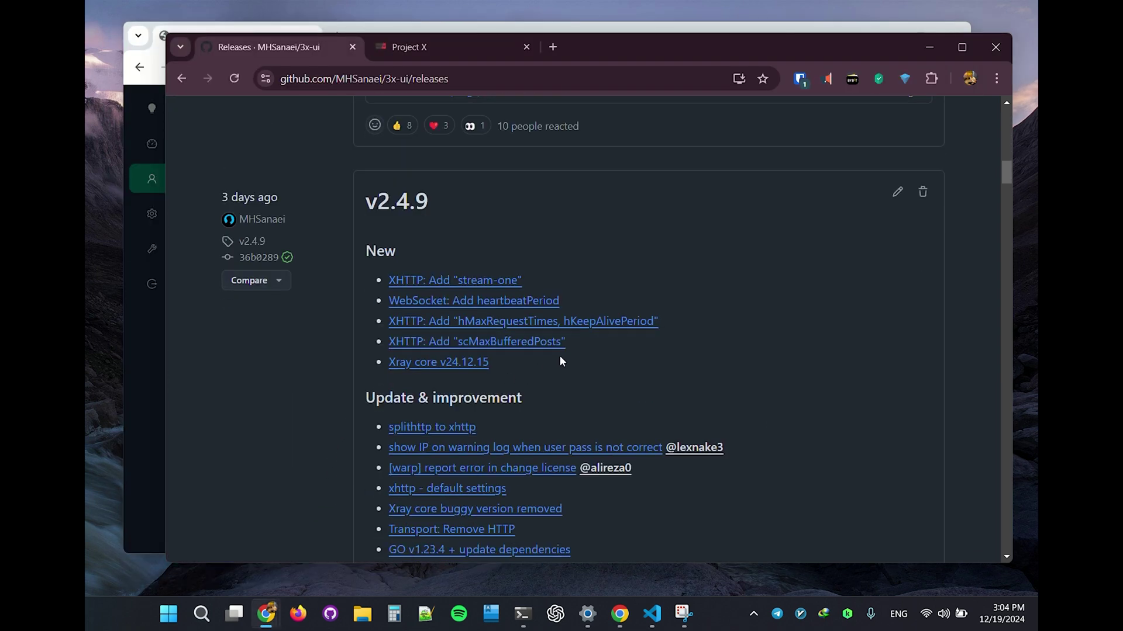
pyautogui.moveTo(591, 343); pyautogui.dragTo(300, 352)
pyautogui.click(352, 380)
# Step: Discard the Modify Inbound form unsaved and show the Outbounds tab of Xray Configs
pyautogui.click(926, 48)
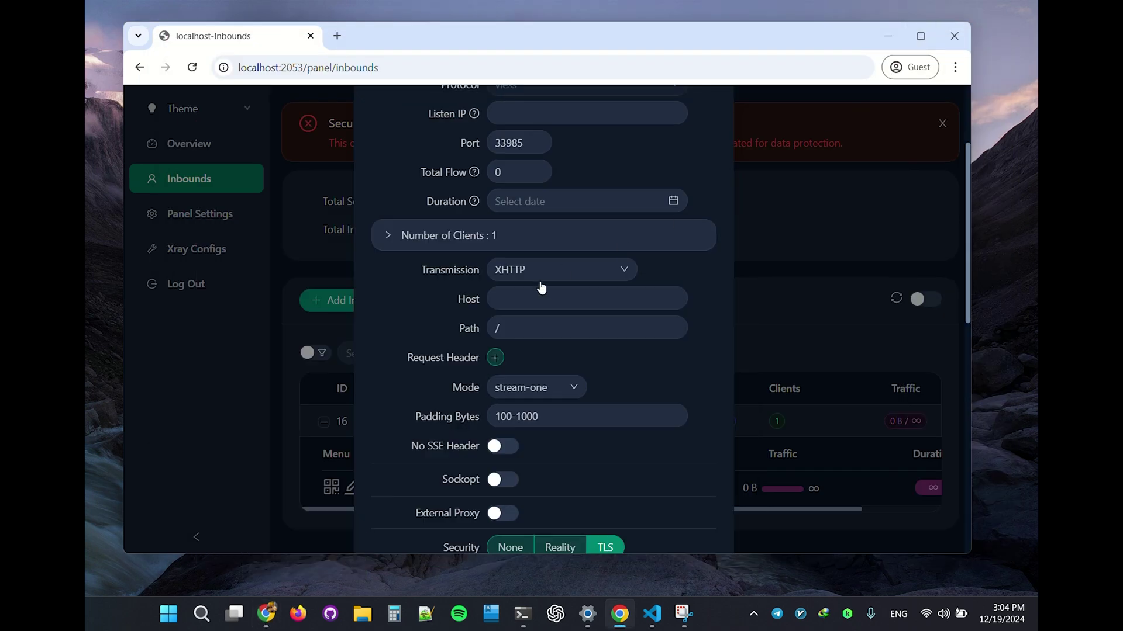
pyautogui.scroll(-7, 640, 491)
pyautogui.scroll(-3, 636, 507)
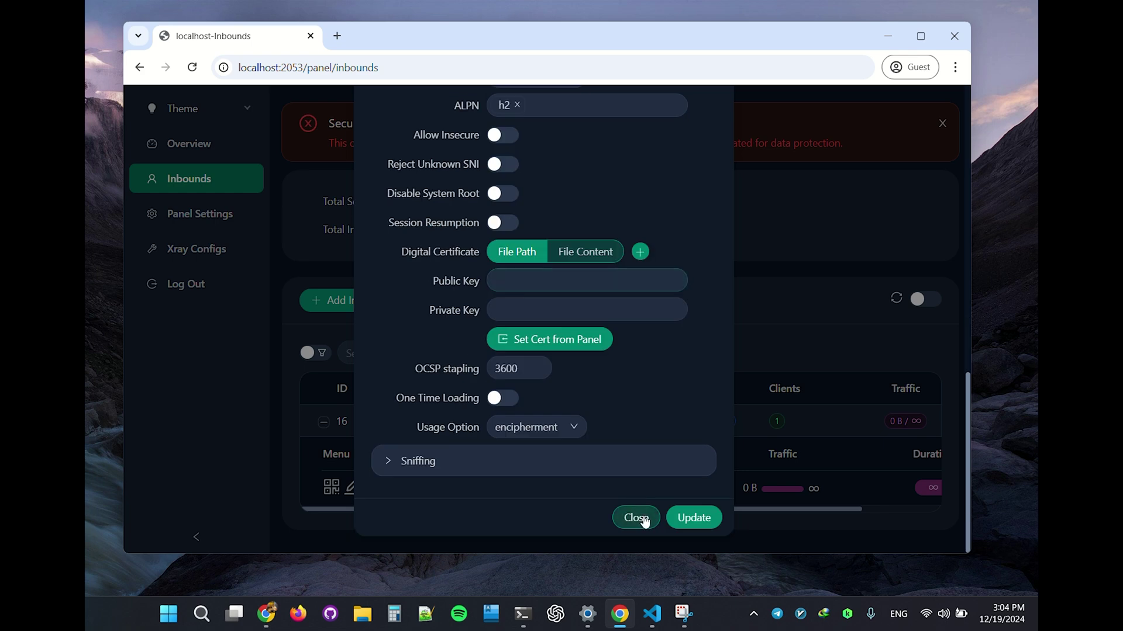
pyautogui.click(641, 519)
pyautogui.click(181, 250)
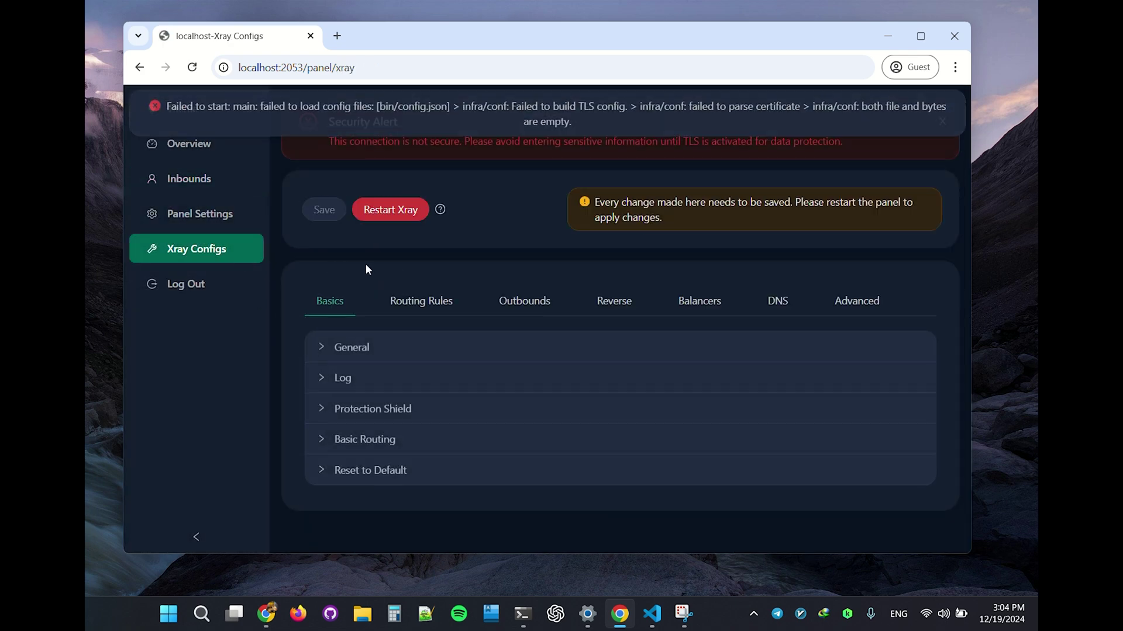
pyautogui.click(513, 301)
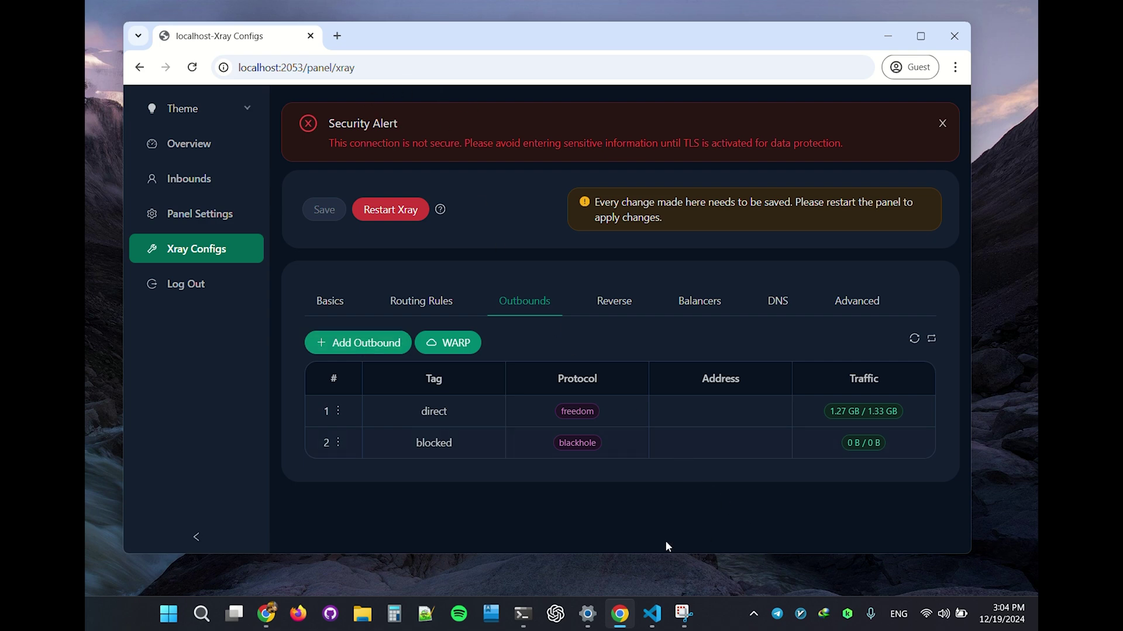
pyautogui.click(372, 347)
pyautogui.scroll(-2, 583, 380)
pyautogui.click(538, 353)
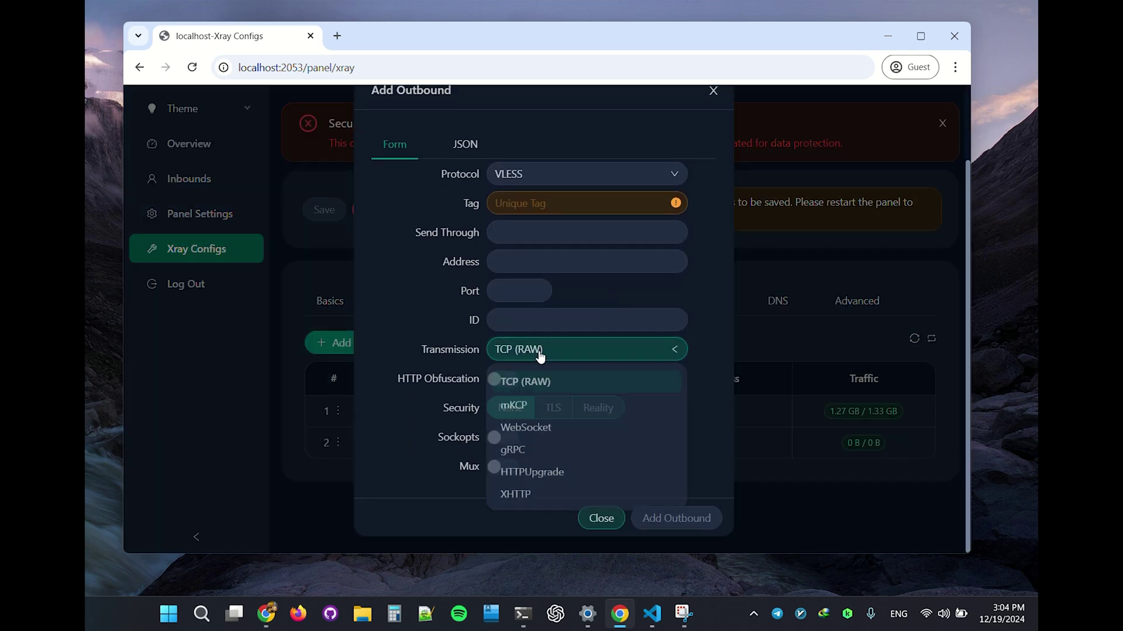
pyautogui.click(552, 503)
pyautogui.scroll(-3, 531, 450)
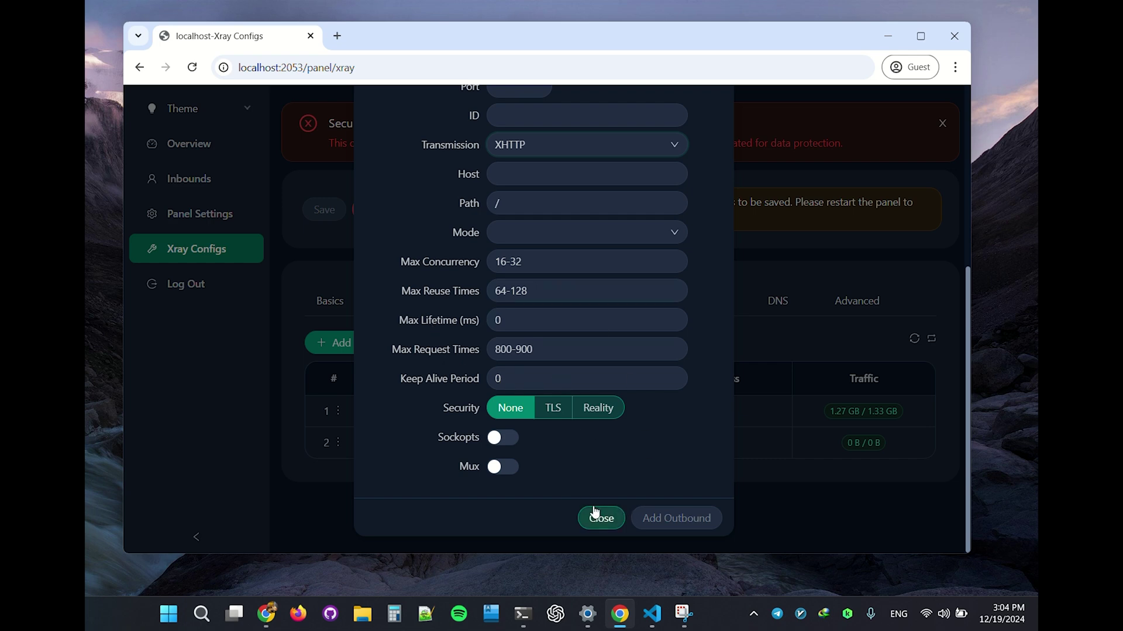
pyautogui.scroll(3, 592, 504)
pyautogui.scroll(2, 594, 503)
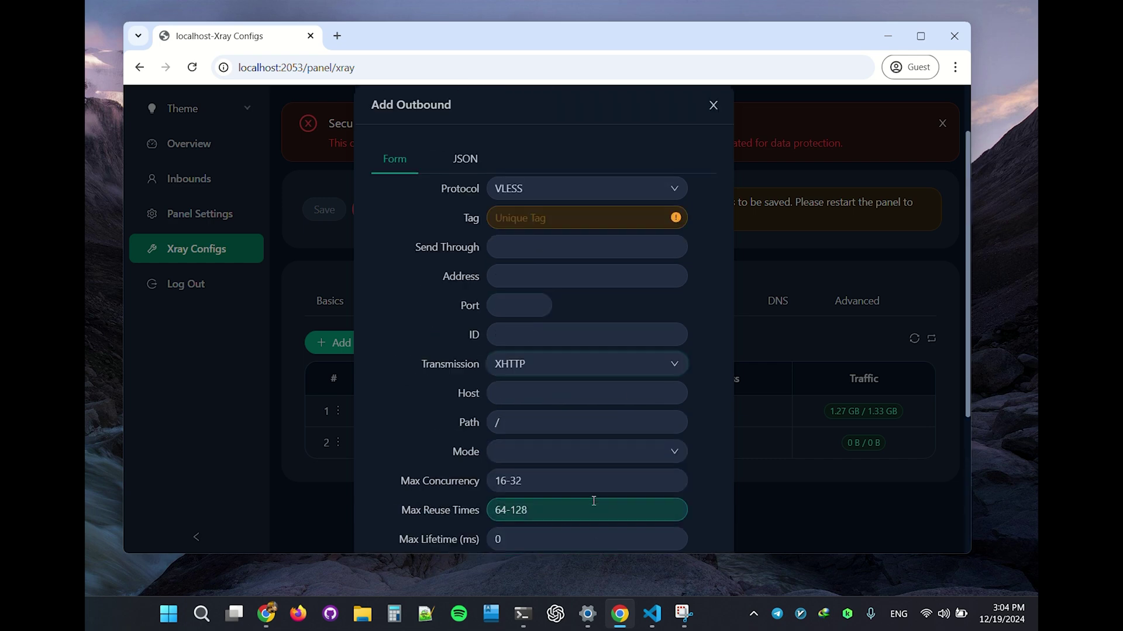
pyautogui.scroll(-5, 593, 503)
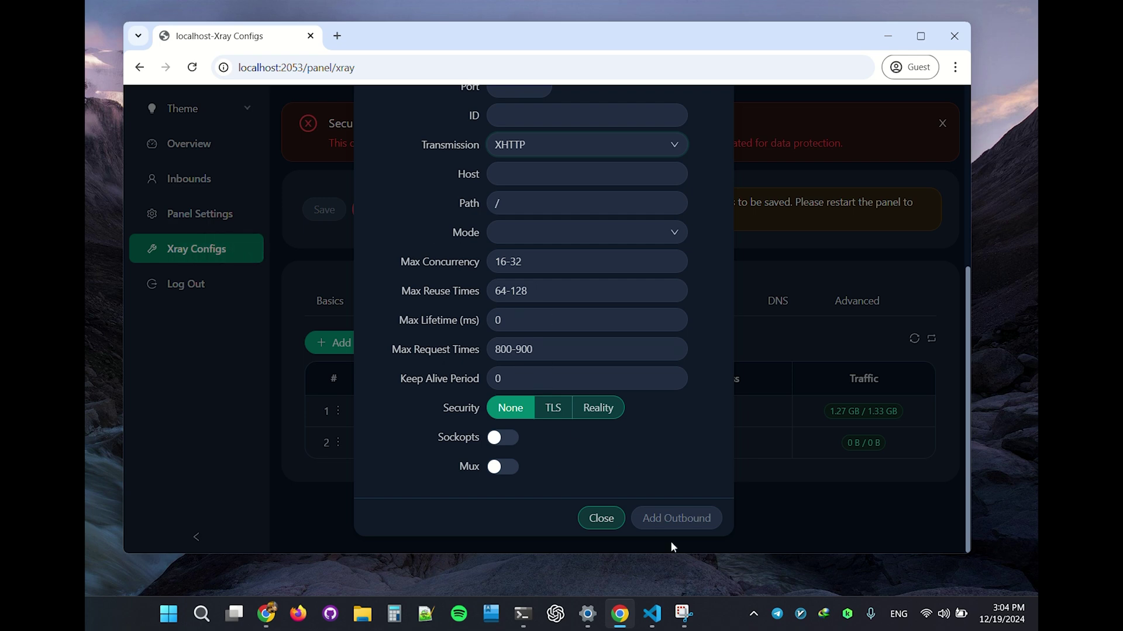
pyautogui.click(601, 519)
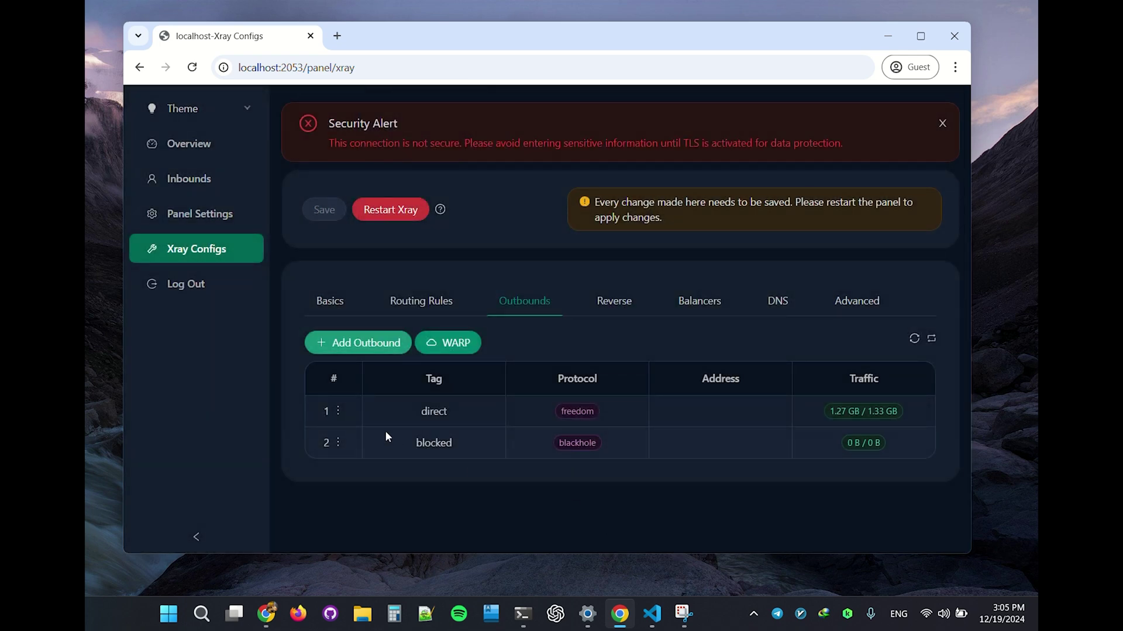
pyautogui.click(203, 188)
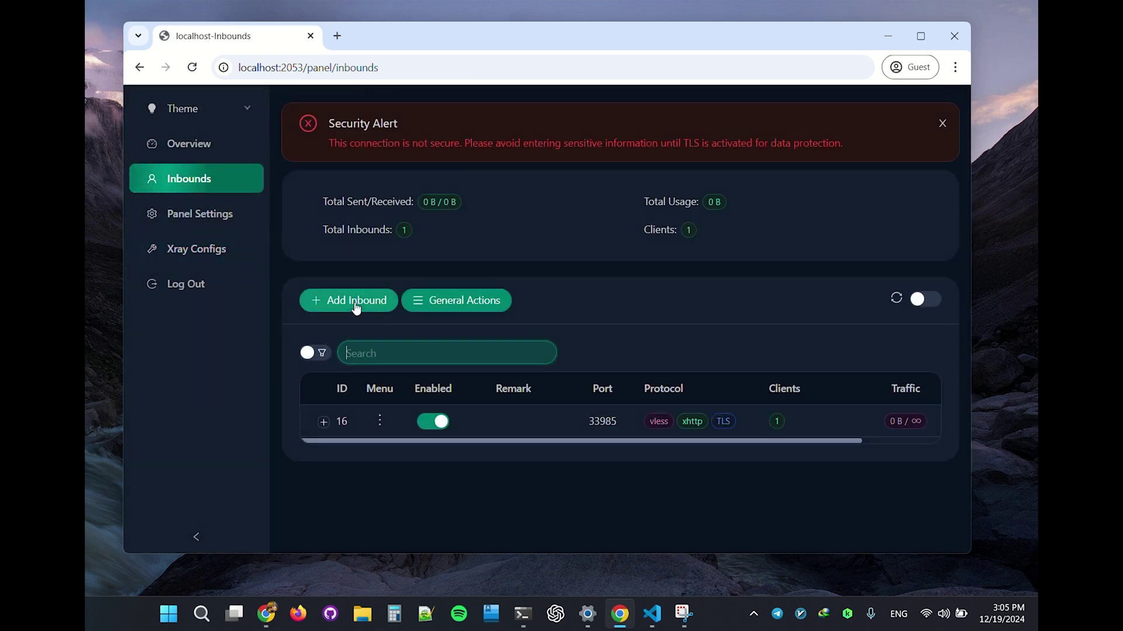
pyautogui.click(358, 307)
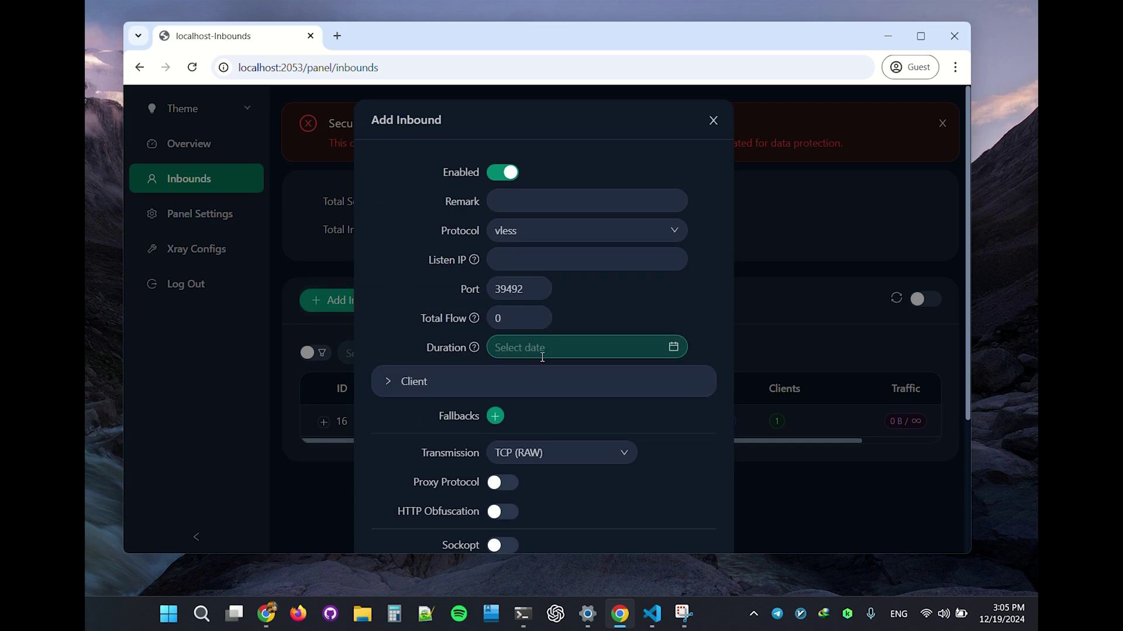
pyautogui.scroll(-3, 541, 357)
pyautogui.click(530, 309)
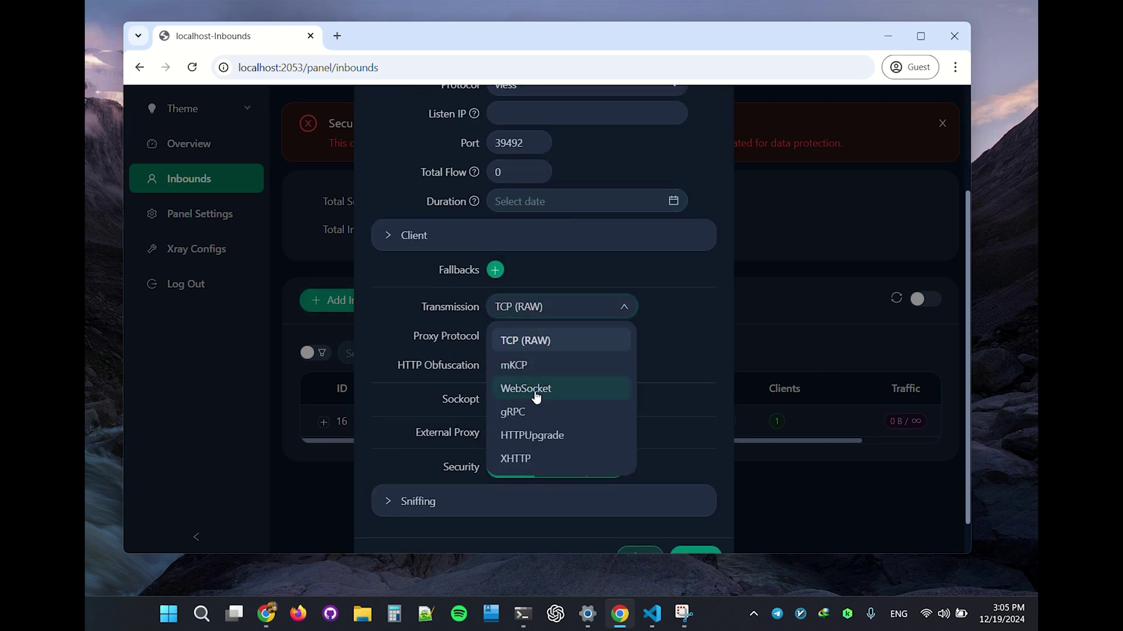
pyautogui.click(533, 392)
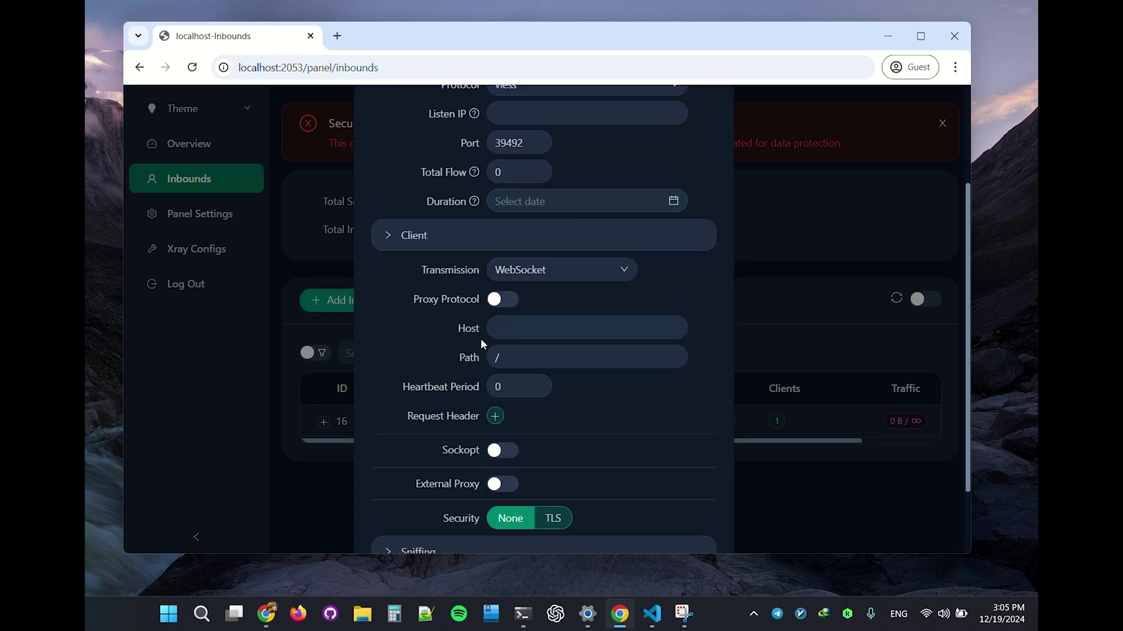
pyautogui.moveTo(406, 387); pyautogui.dragTo(468, 393)
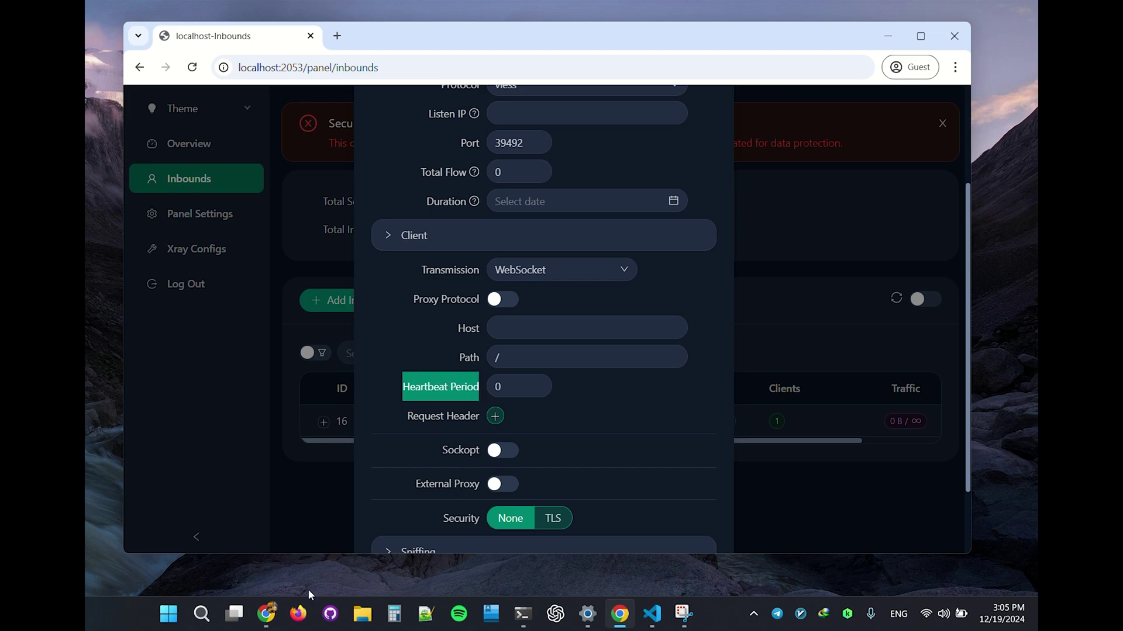
pyautogui.moveTo(267, 612)
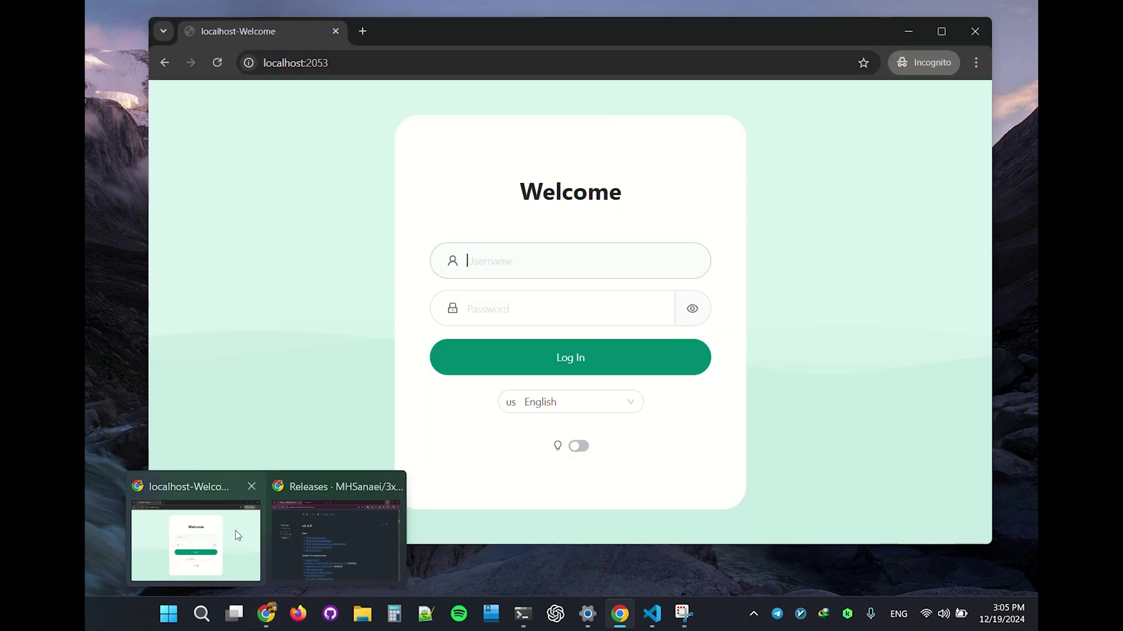
# Step: Switch to the Project X documentation site and open its configuration guide (配置指南)
pyautogui.click(292, 517)
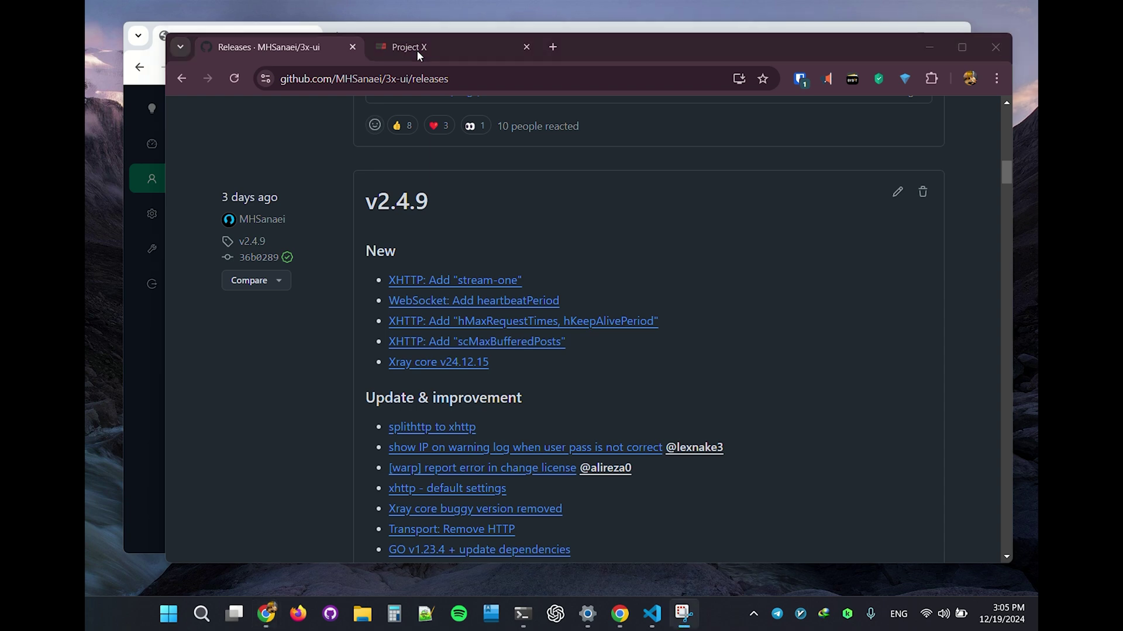
pyautogui.click(391, 51)
pyautogui.scroll(-2, 659, 375)
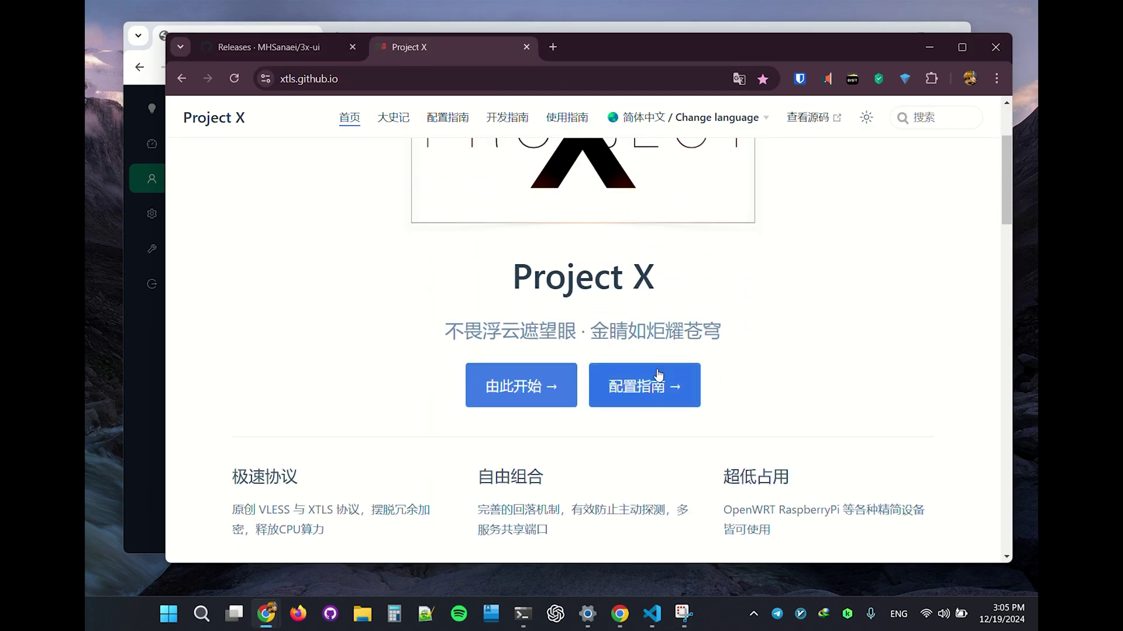
pyautogui.click(659, 375)
pyautogui.moveTo(649, 129)
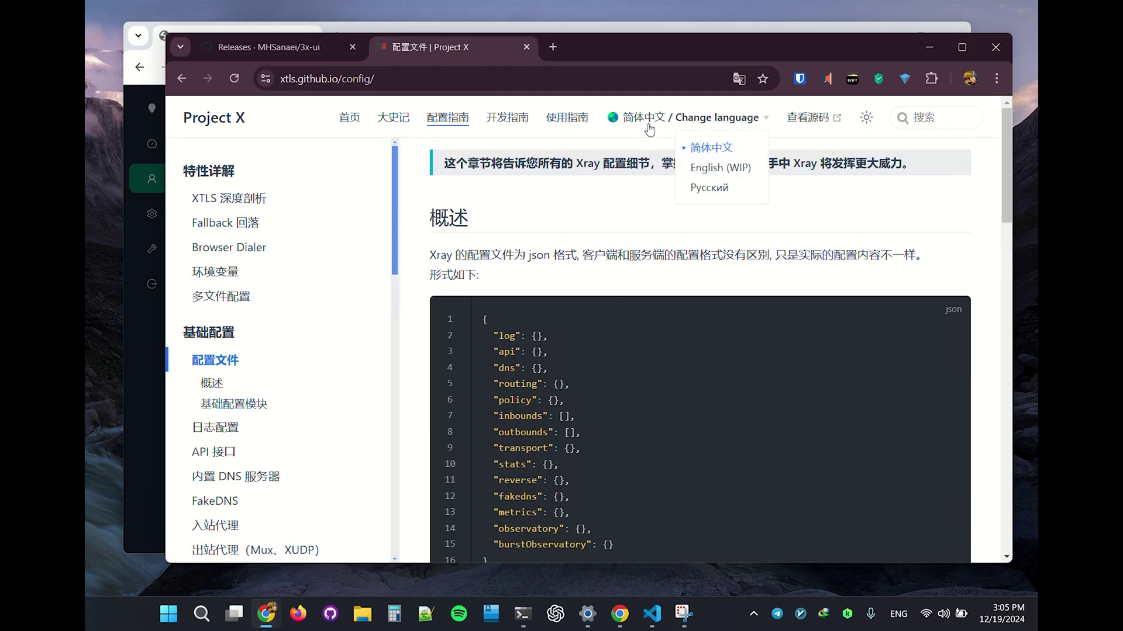
# Step: Translate the Configuration Files page into English and scroll down to the transport list
pyautogui.scroll(-4, 575, 194)
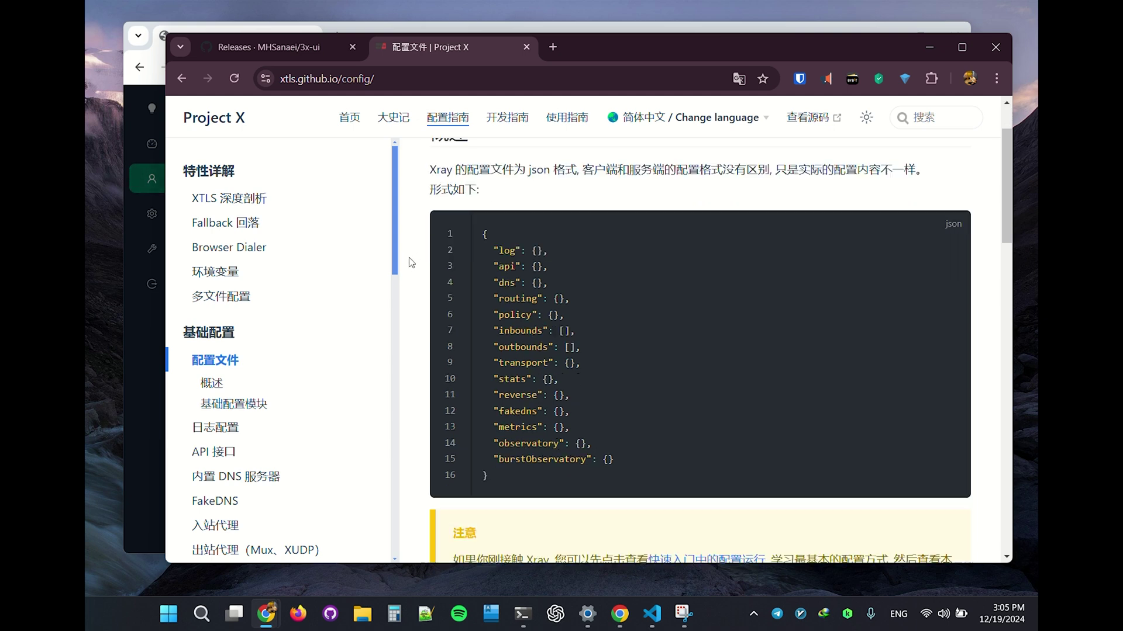
pyautogui.scroll(-1, 407, 260)
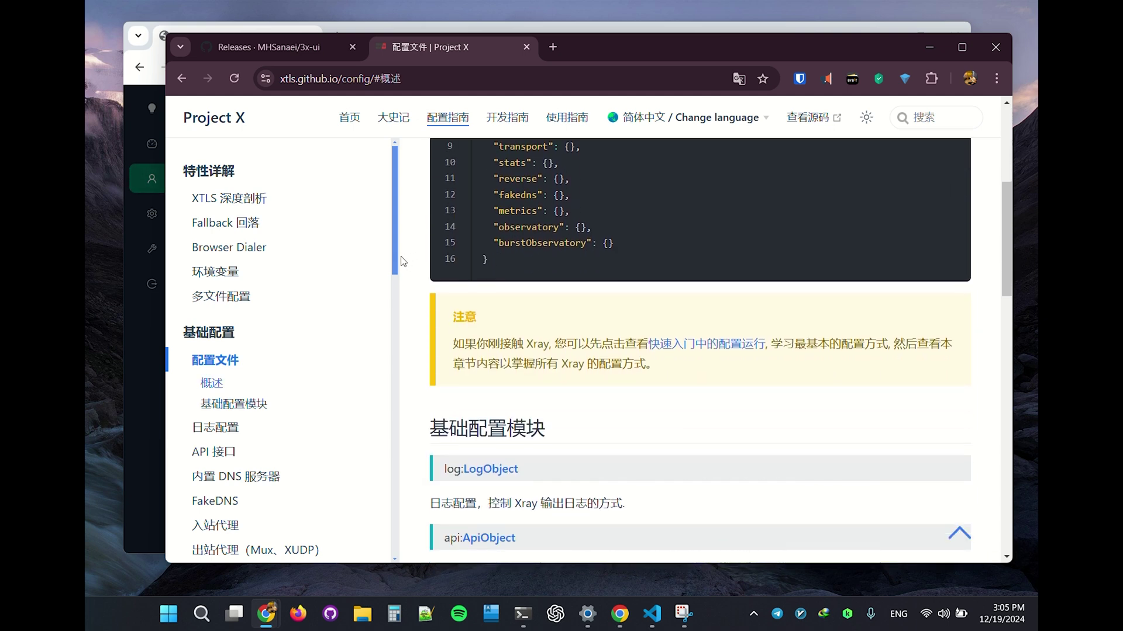
pyautogui.scroll(-1, 403, 263)
pyautogui.scroll(-8, 376, 275)
pyautogui.rightClick(643, 246)
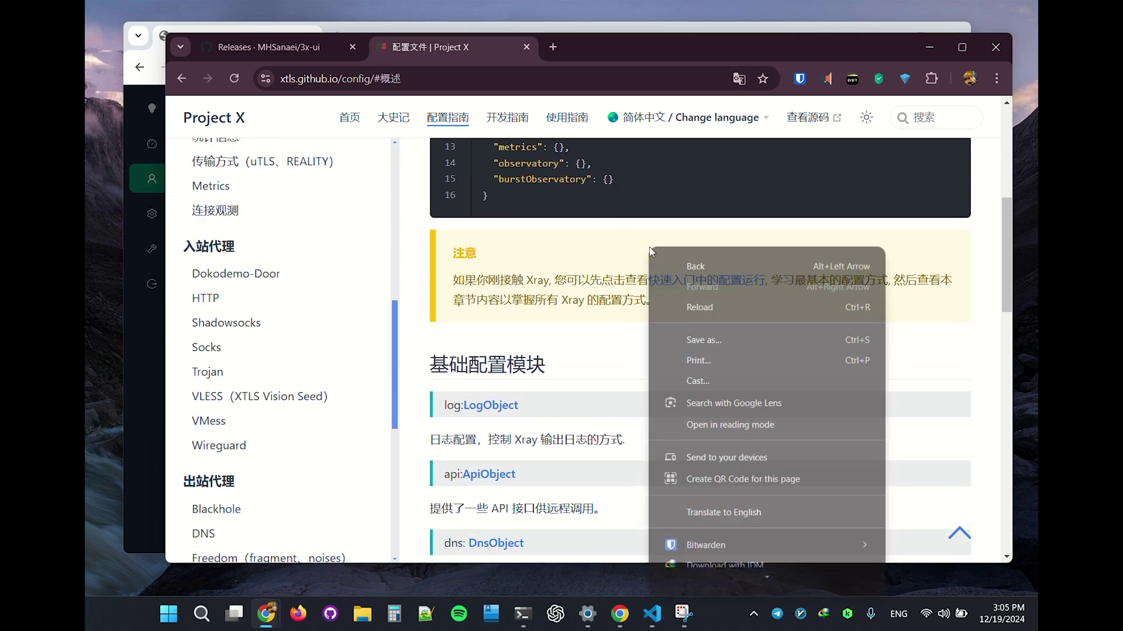
pyautogui.click(722, 507)
pyautogui.scroll(-6, 369, 314)
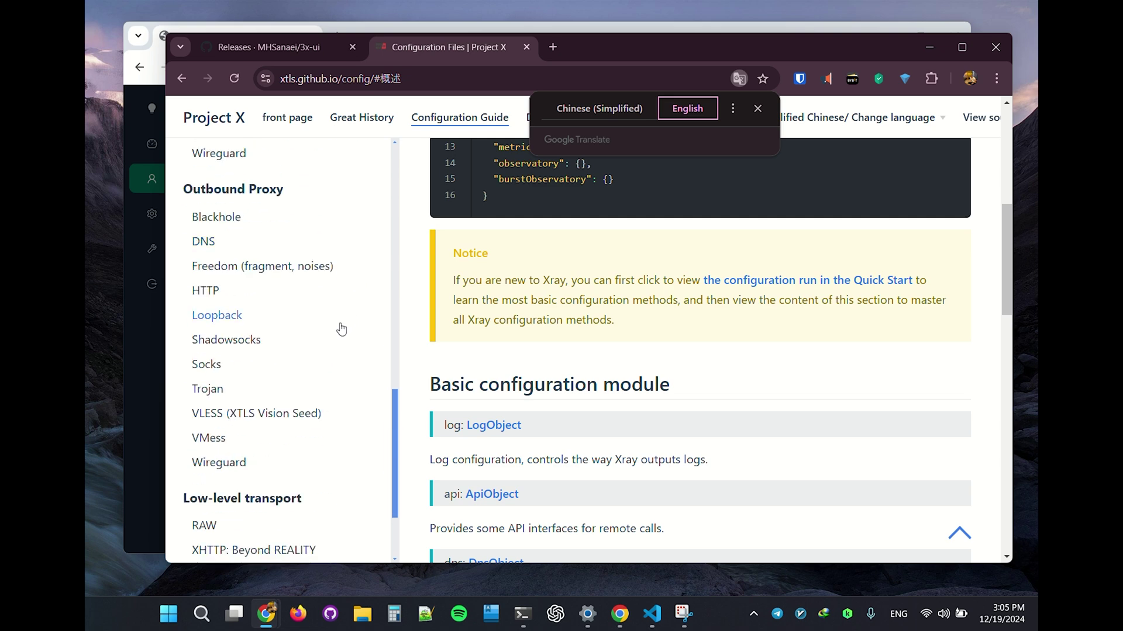
pyautogui.scroll(-2, 235, 481)
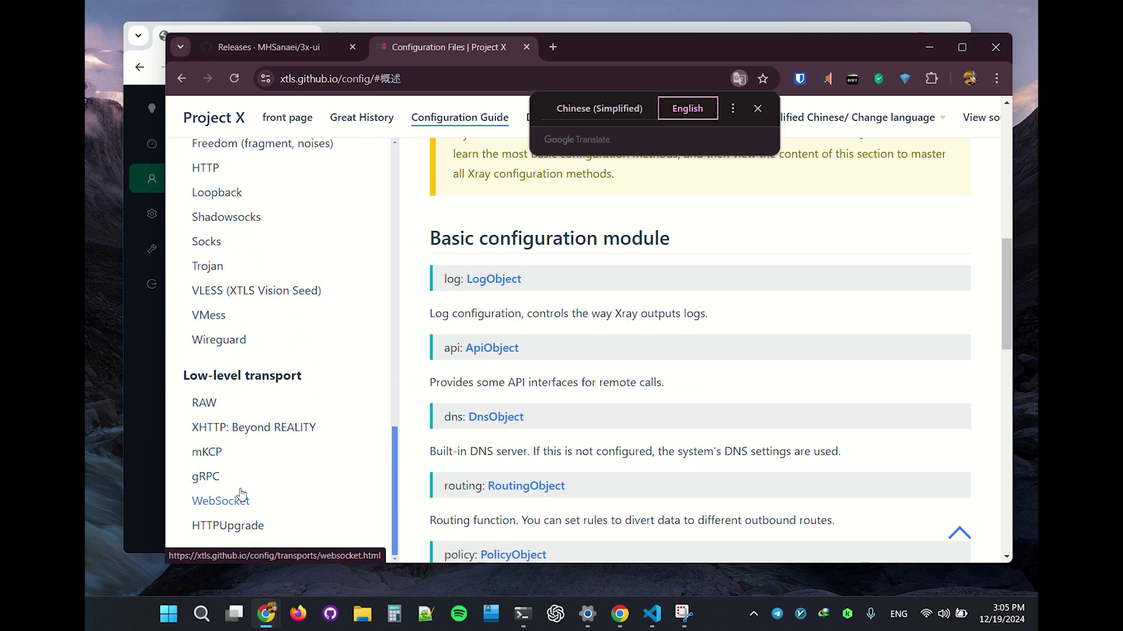
pyautogui.scroll(1, 236, 462)
pyautogui.scroll(-1, 235, 462)
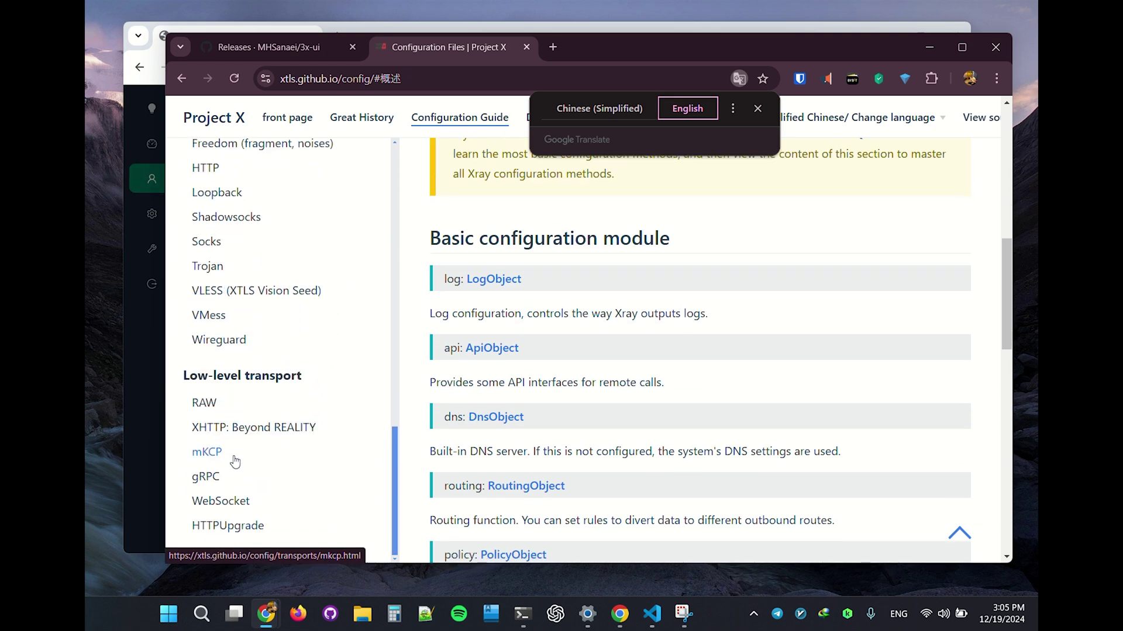
# Step: Open the WebSocket transport article and scroll to the heartbeatPeriod section
pyautogui.click(221, 501)
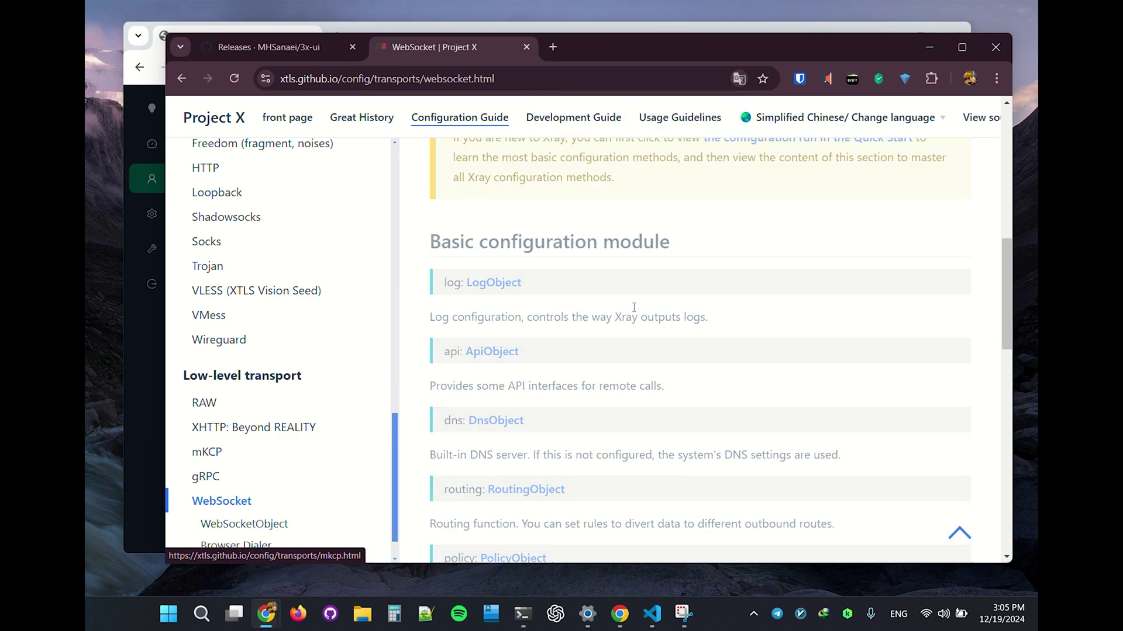
pyautogui.scroll(-15, 721, 258)
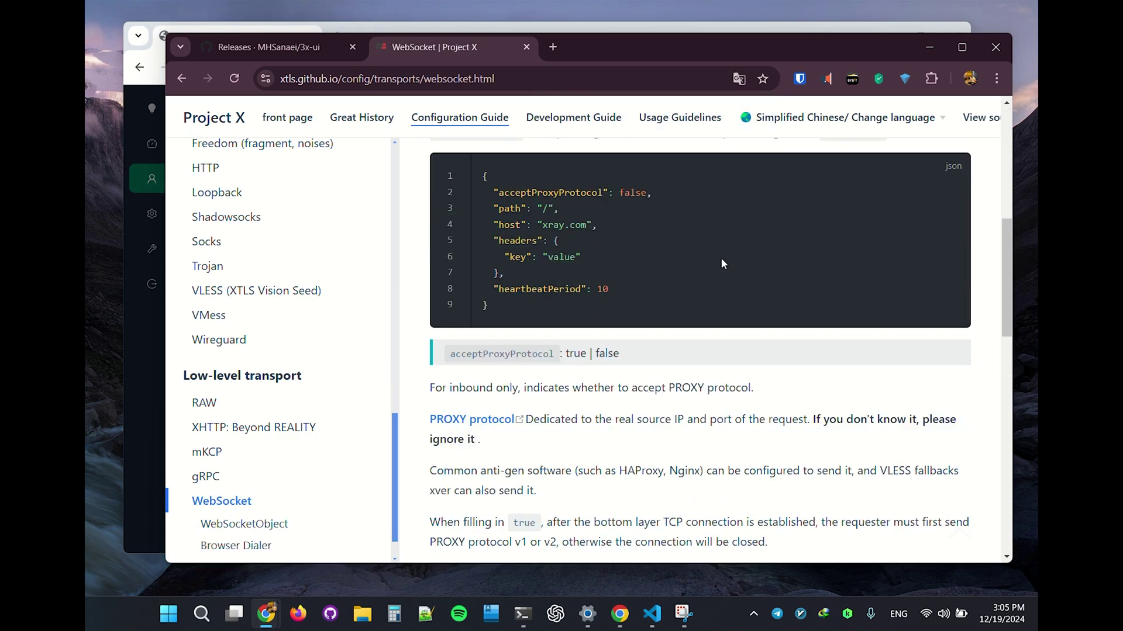
pyautogui.scroll(-5, 718, 263)
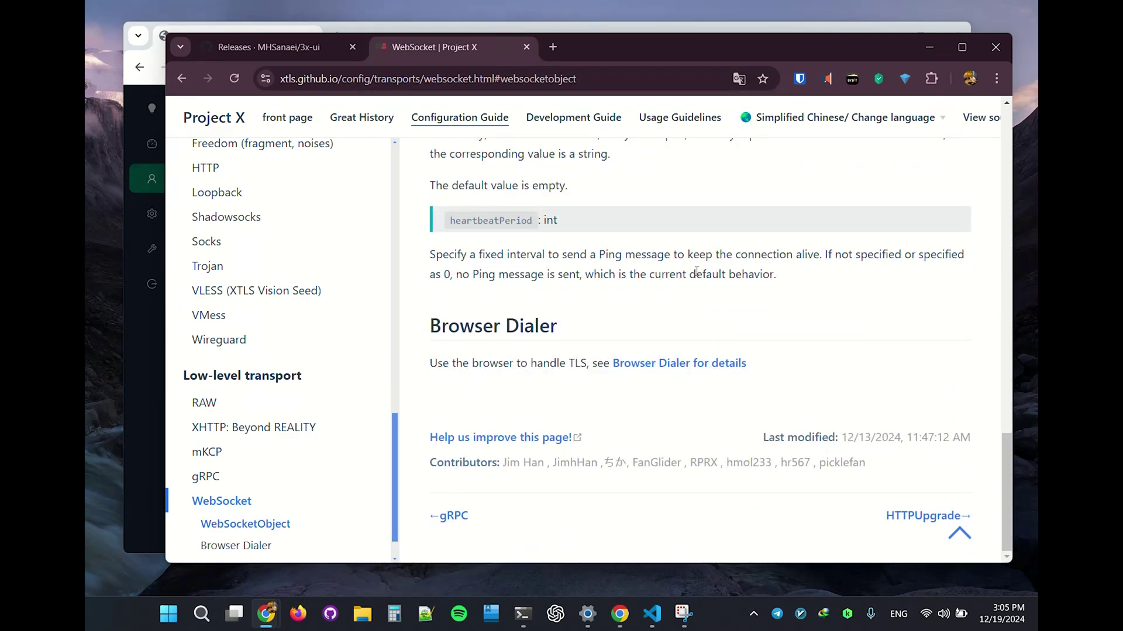
pyautogui.scroll(1, 624, 303)
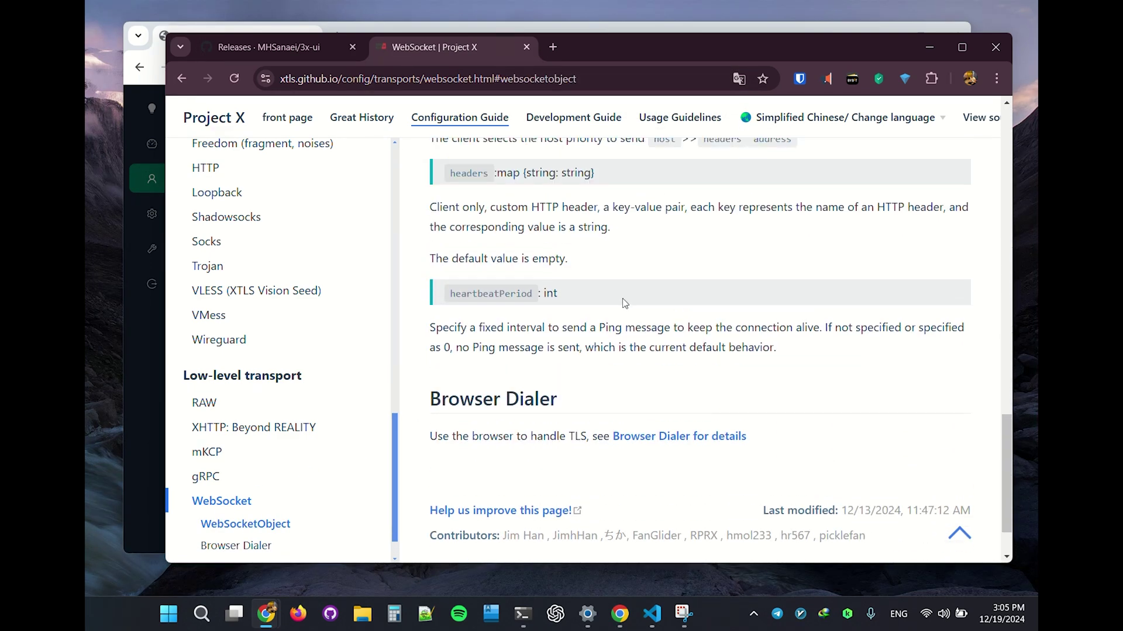
# Step: Toggle the page translation between English and Chinese, ending on Chinese (Simplified)
pyautogui.click(739, 79)
pyautogui.click(642, 109)
pyautogui.click(688, 109)
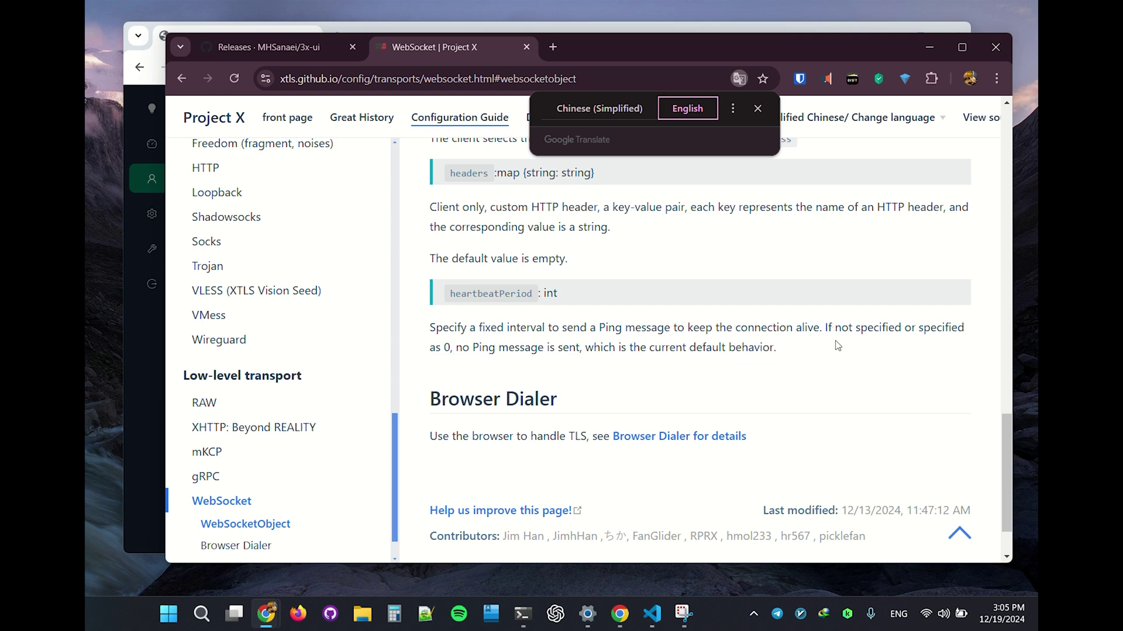
pyautogui.click(446, 351)
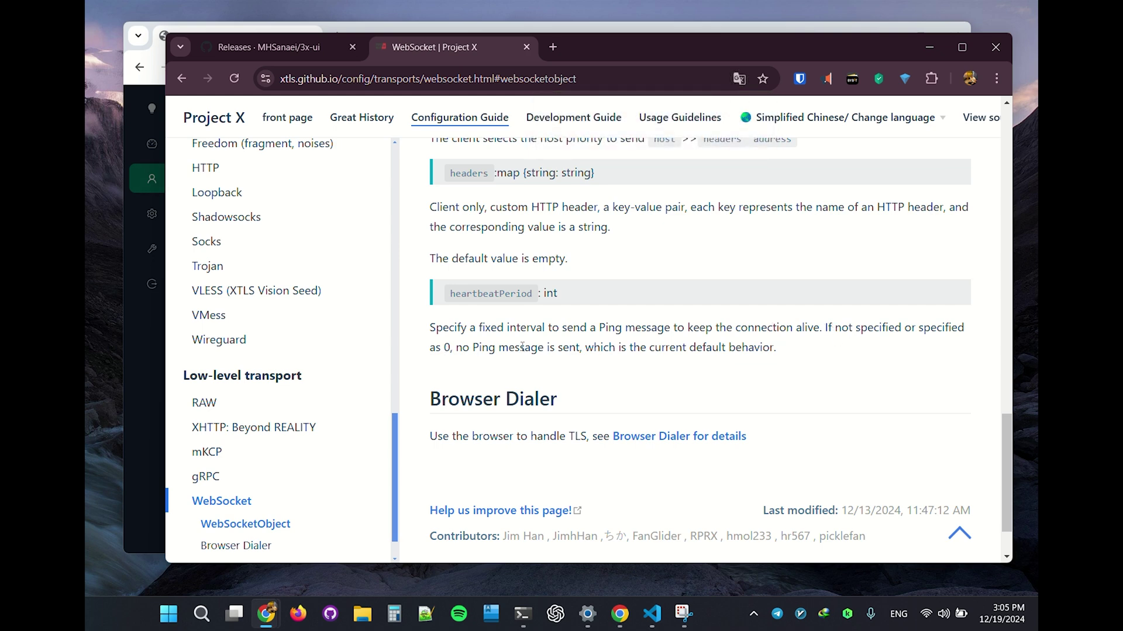
pyautogui.scroll(4, 573, 342)
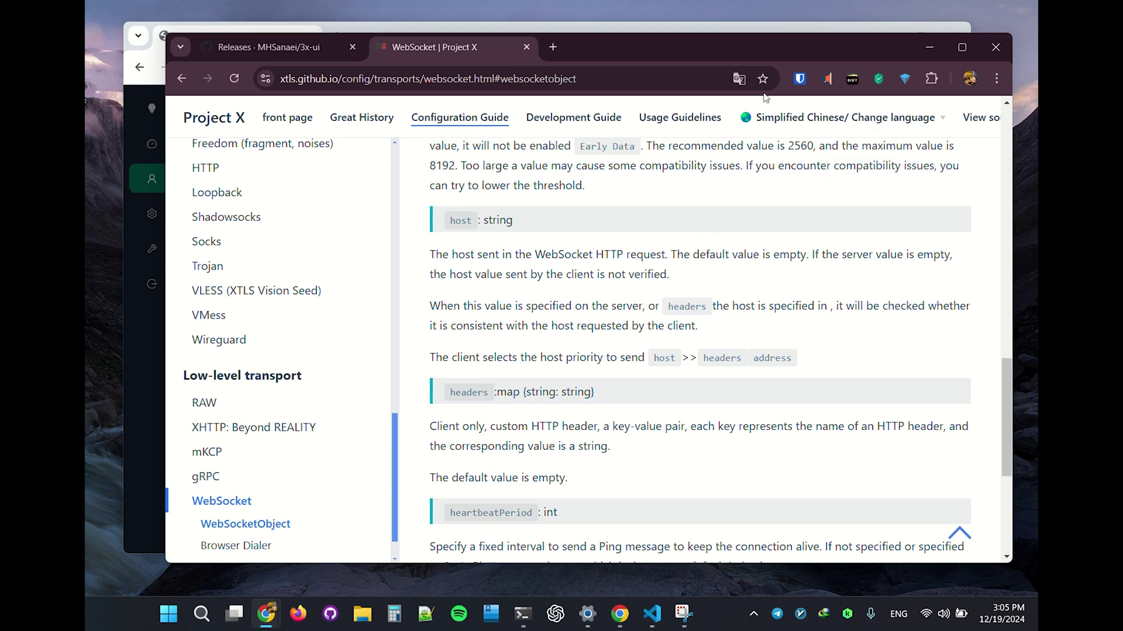
pyautogui.click(739, 80)
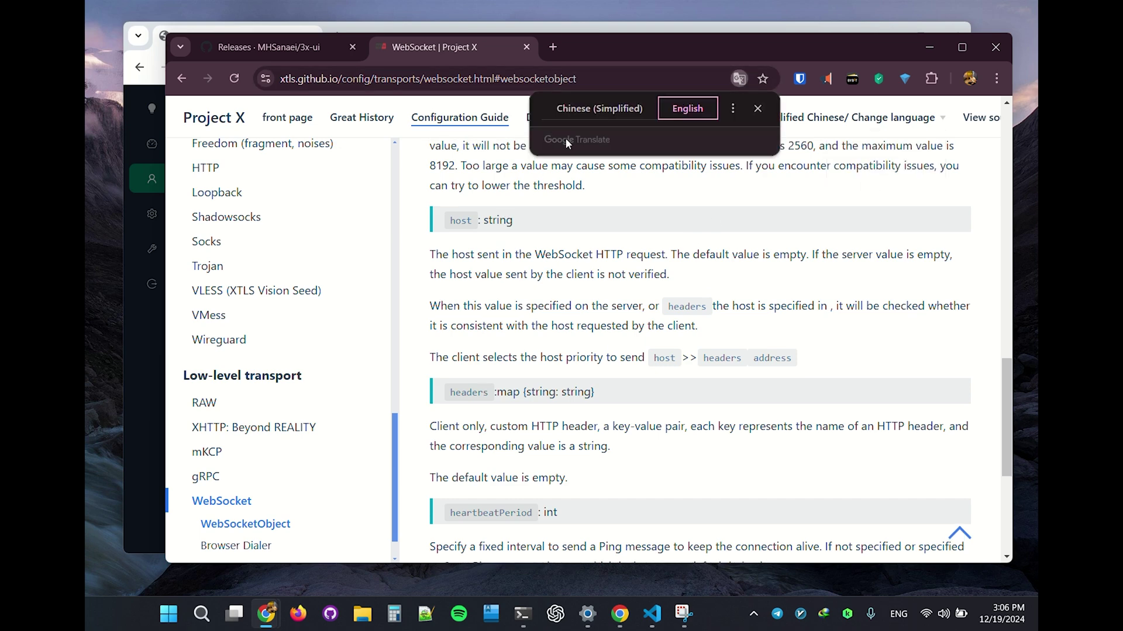
pyautogui.click(570, 112)
pyautogui.scroll(-4, 327, 351)
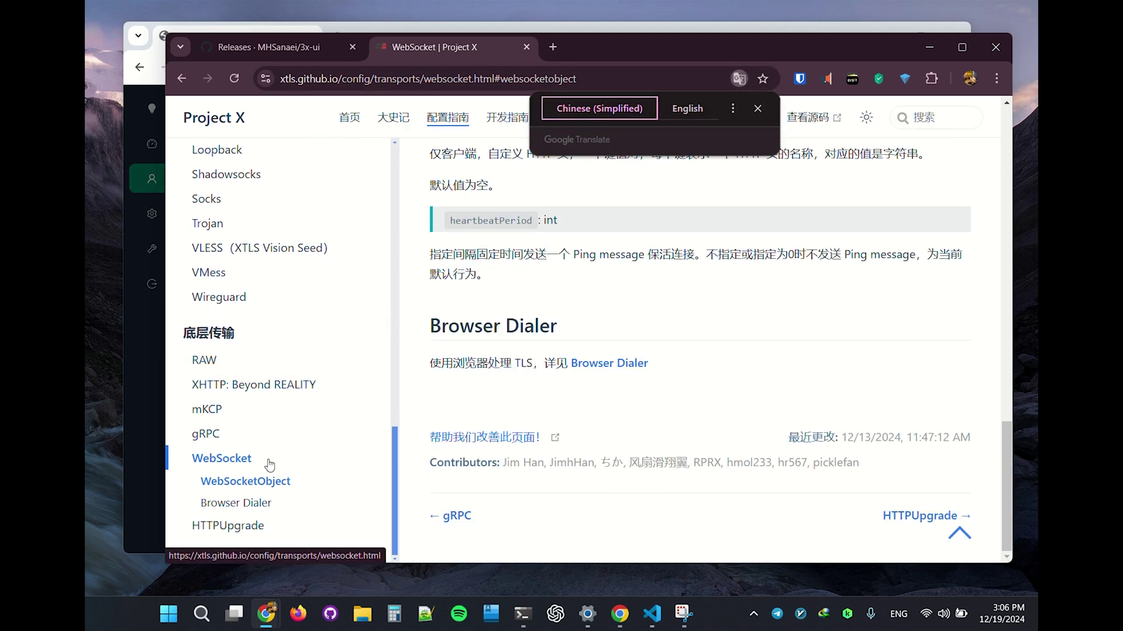
# Step: Open the XHTTP: Beyond REALITY article and its linked GitHub discussion
pyautogui.click(237, 387)
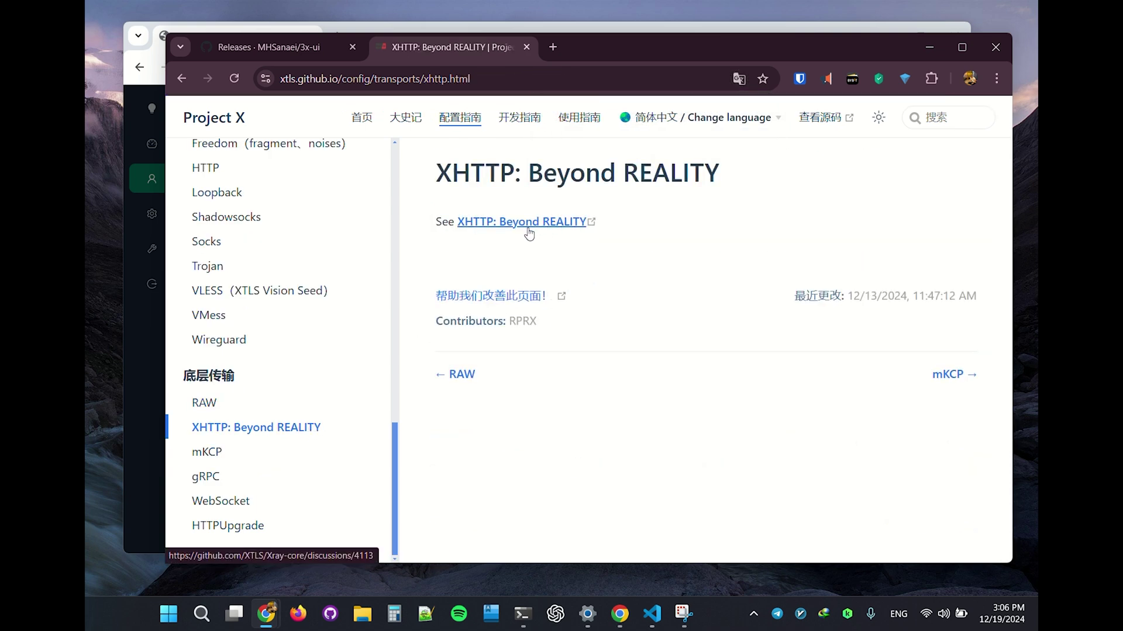
pyautogui.click(494, 225)
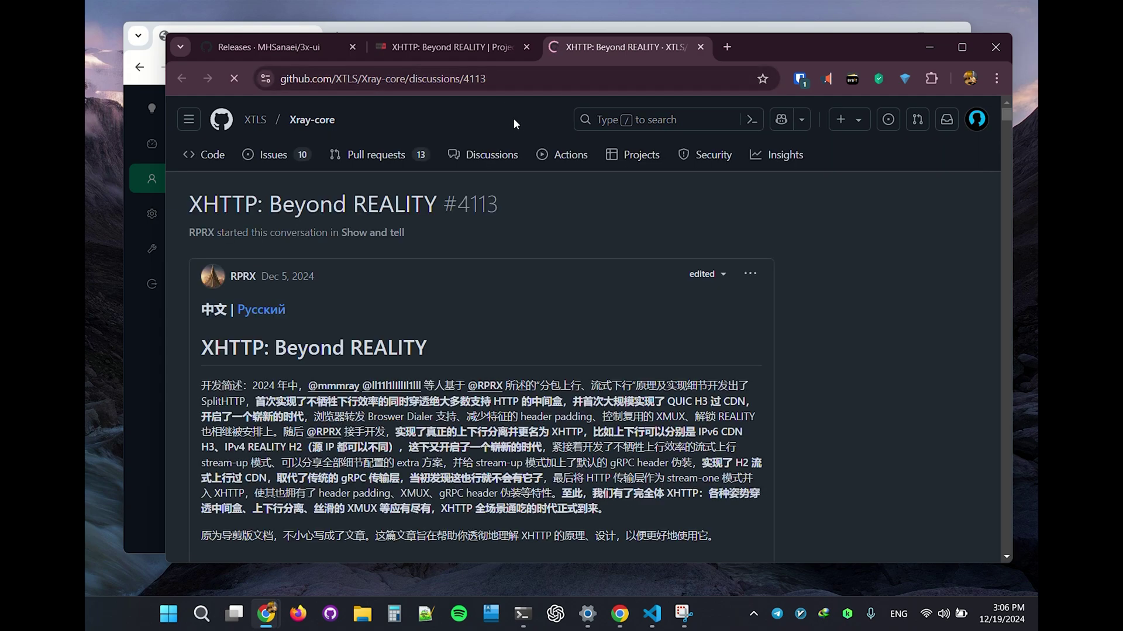
pyautogui.scroll(-2, 525, 321)
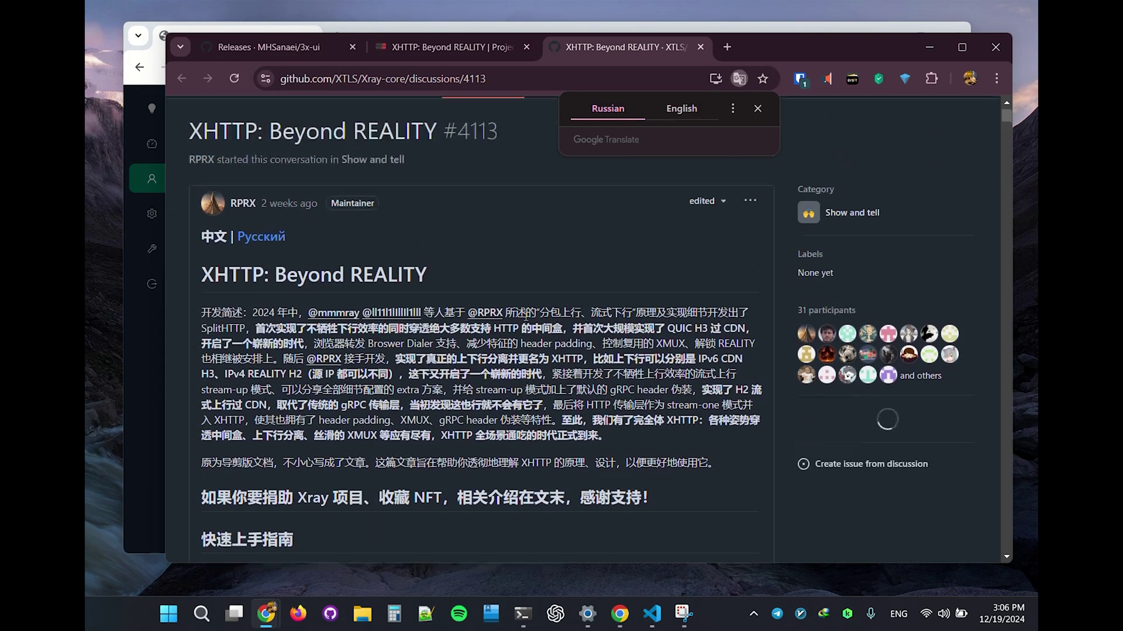
pyautogui.click(757, 109)
pyautogui.scroll(-4, 526, 281)
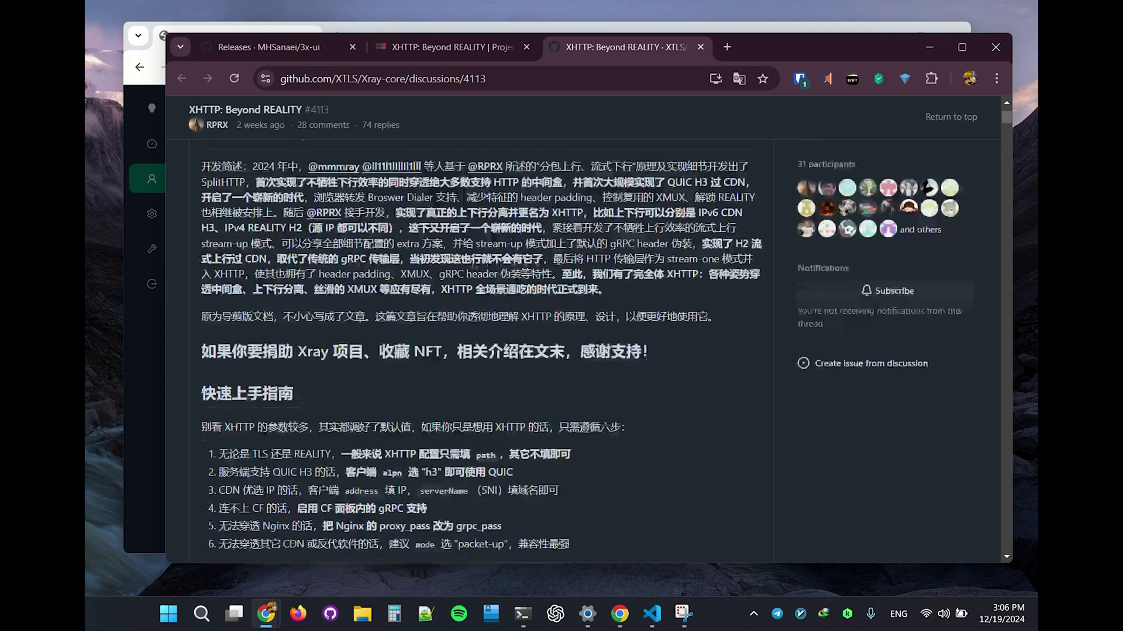
pyautogui.scroll(-12, 436, 287)
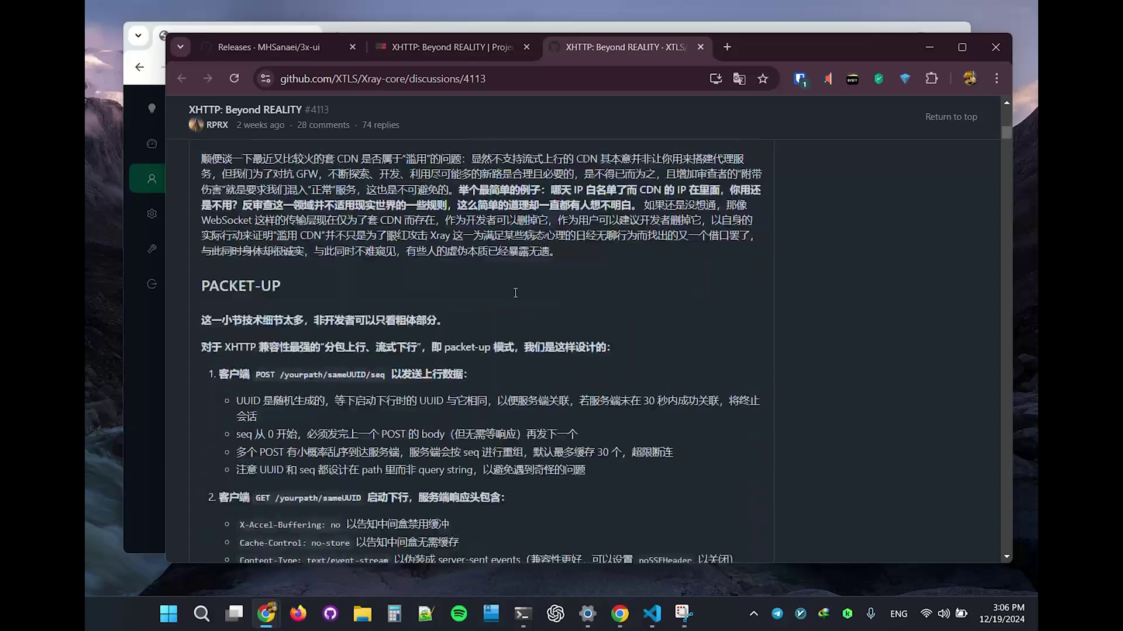
# Step: Translate the discussion into English, then restore its original Chinese text
pyautogui.rightClick(682, 241)
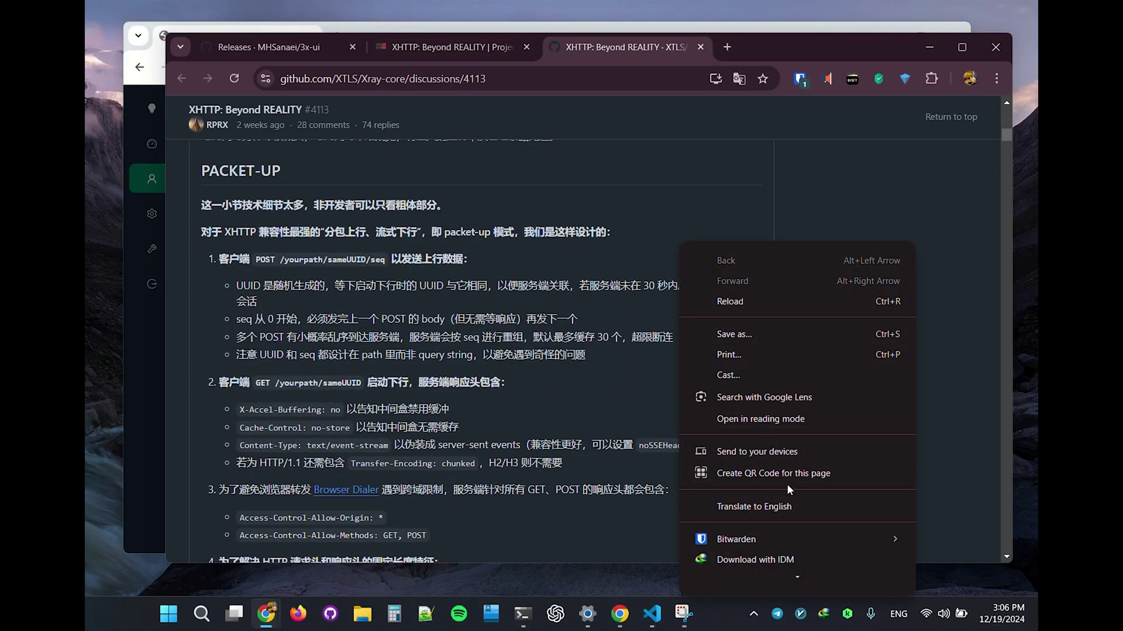
pyautogui.click(755, 505)
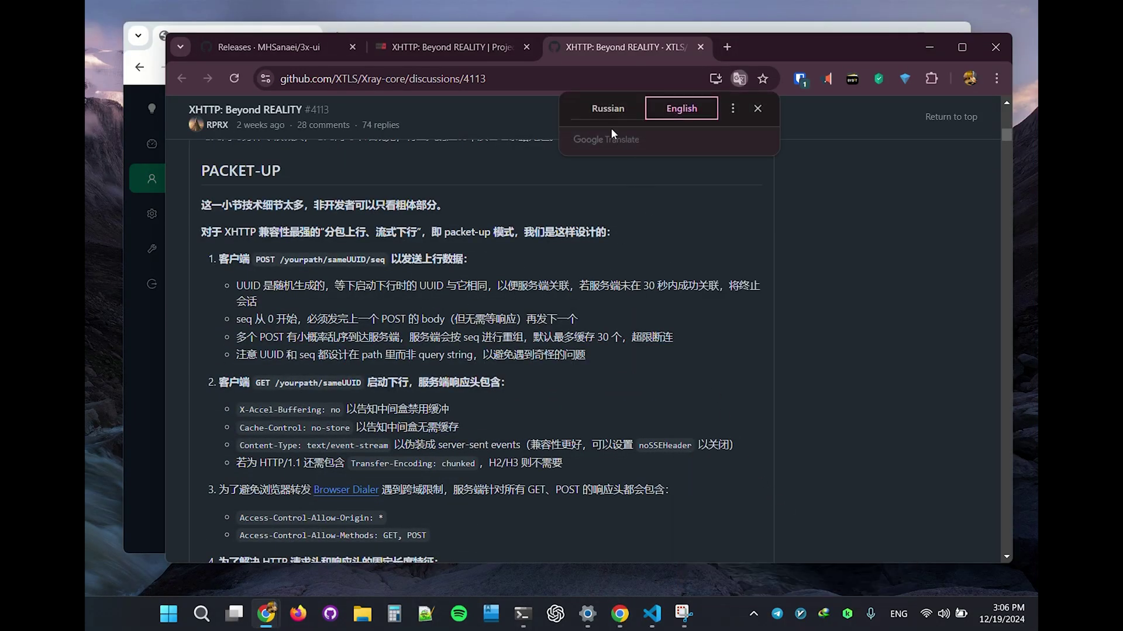
pyautogui.click(592, 110)
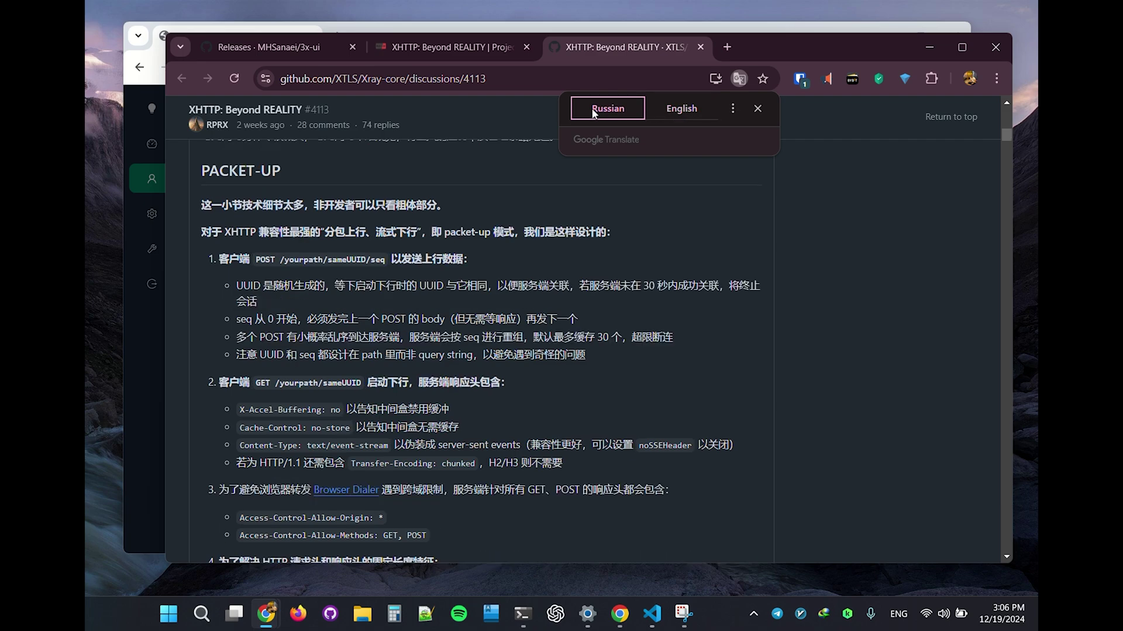
pyautogui.click(757, 109)
# Step: Scroll to the xhttpSettings JSON block, select and deselect it, then close the discussion tab
pyautogui.scroll(-12, 502, 308)
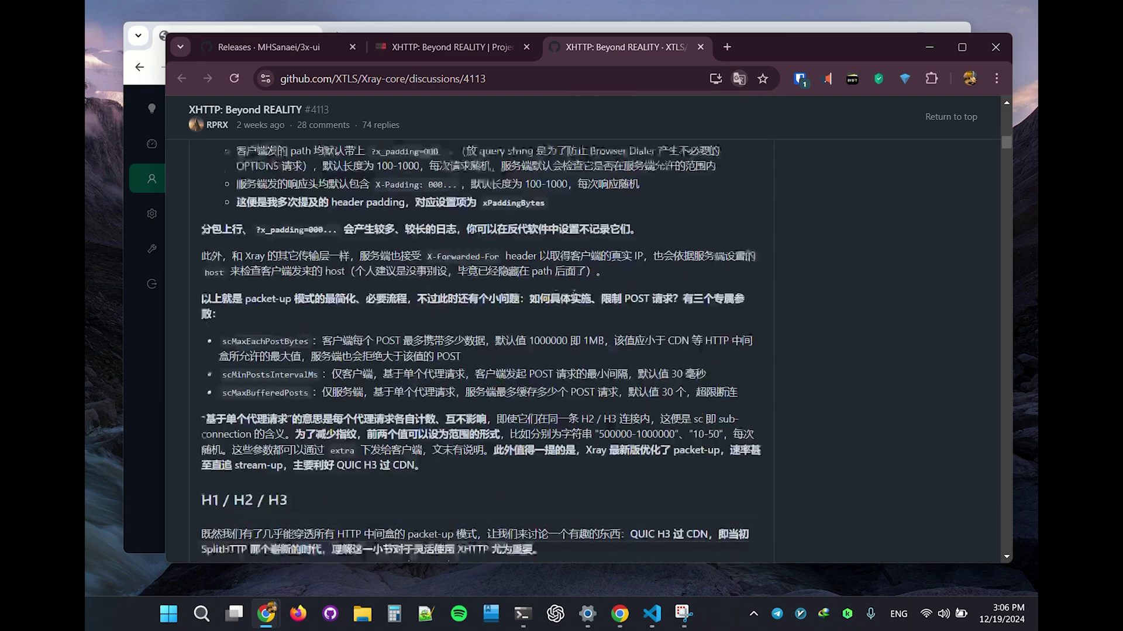
pyautogui.scroll(-10, 502, 308)
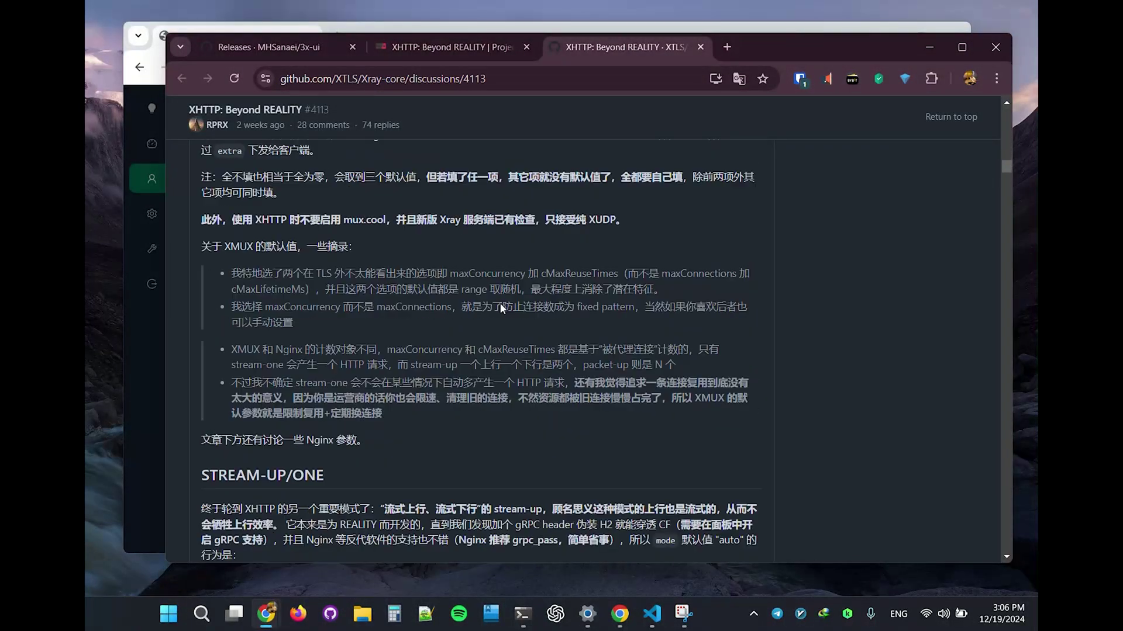
pyautogui.scroll(-15, 502, 304)
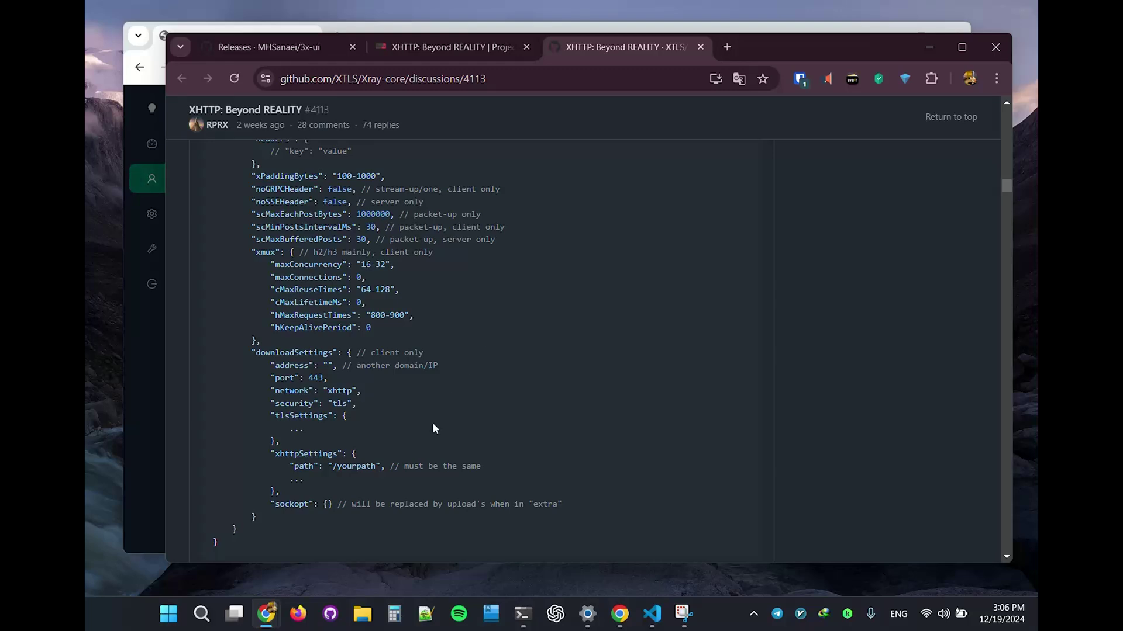
pyautogui.scroll(1, 371, 444)
pyautogui.moveTo(222, 222); pyautogui.dragTo(423, 493)
pyautogui.scroll(-3, 421, 484)
pyautogui.click(351, 434)
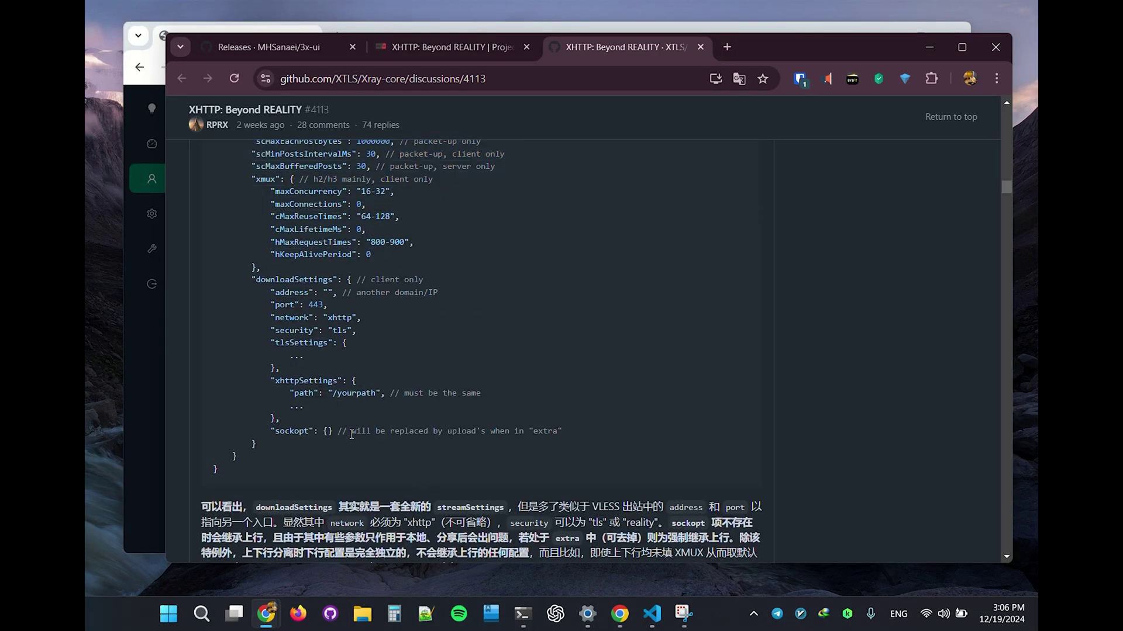
pyautogui.scroll(2, 356, 435)
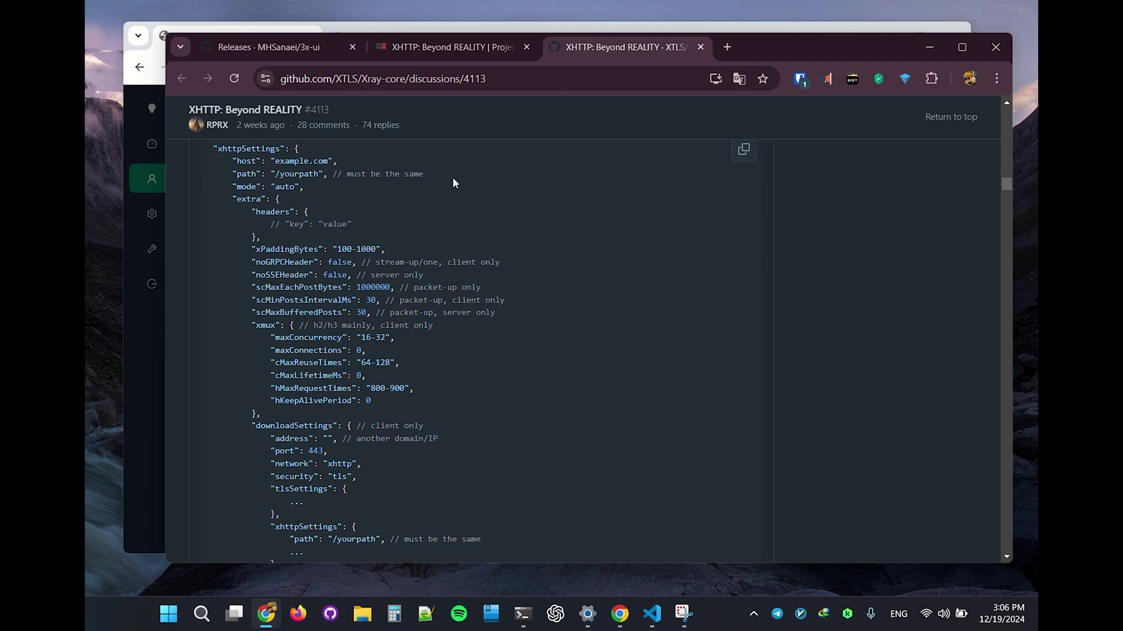
pyautogui.click(700, 48)
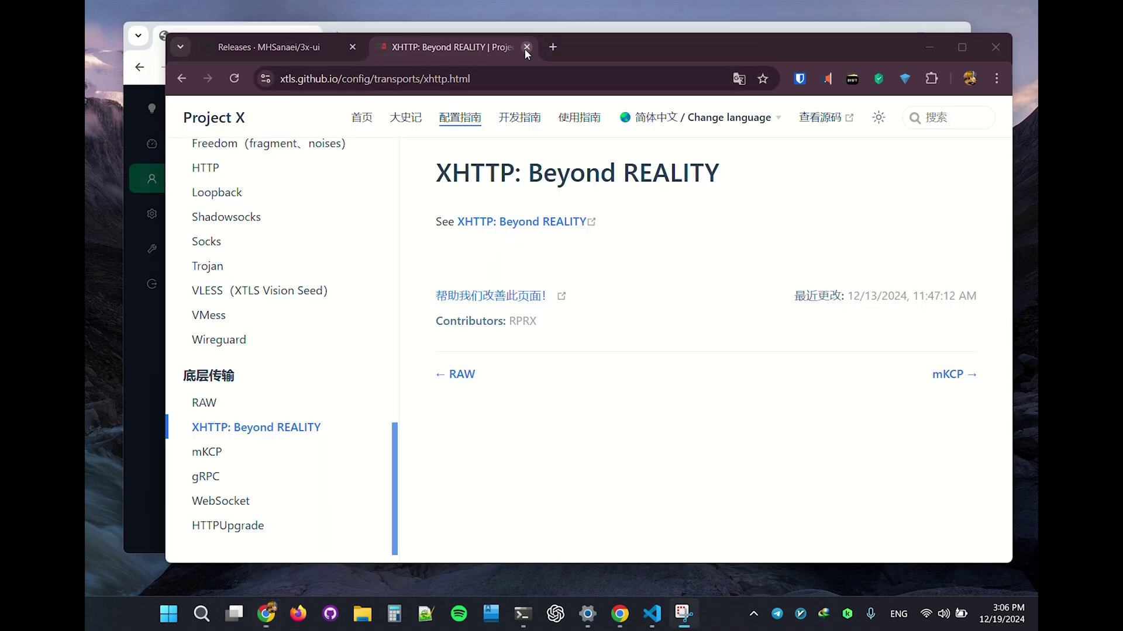
# Step: Close the Project X tab and bring the localhost Inbounds panel window forward
pyautogui.click(527, 48)
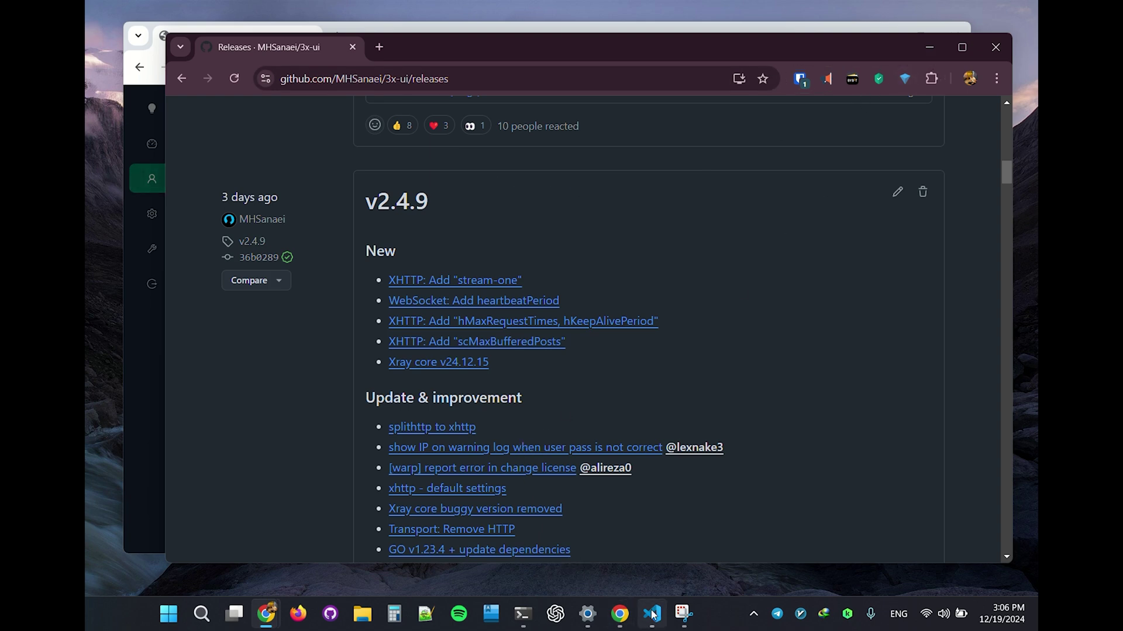
pyautogui.click(618, 621)
# Step: Close the new inbound dialog unsaved and log out of the panel
pyautogui.scroll(-2, 551, 477)
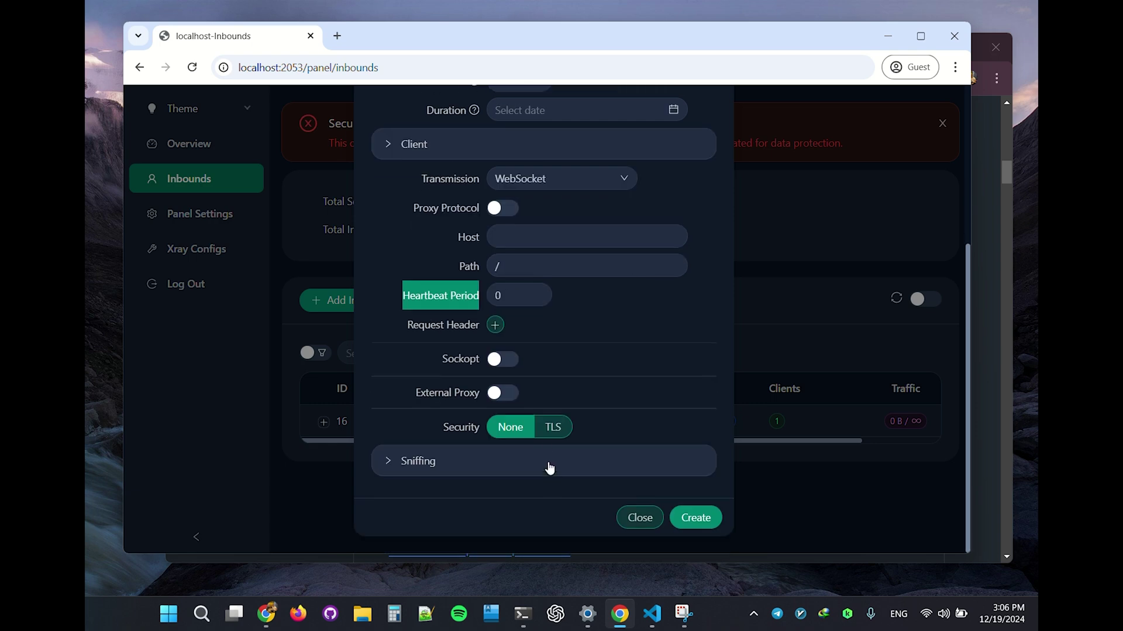
pyautogui.click(647, 518)
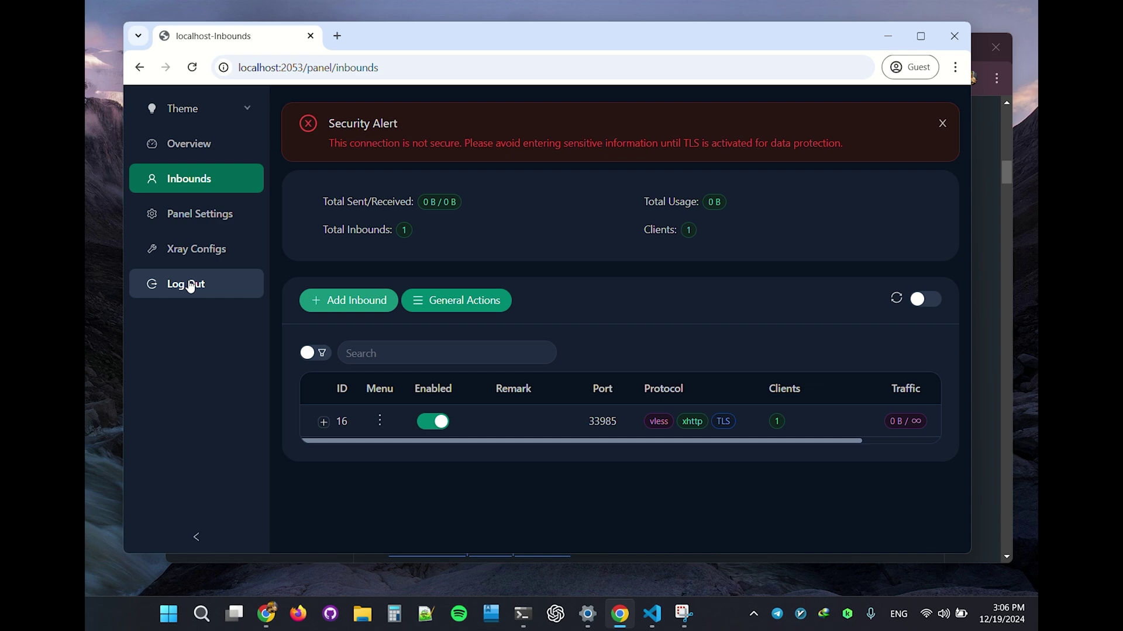
pyautogui.click(190, 286)
# Step: Open DevTools on the Network panel and sign in with the panel credentials
pyautogui.rightClick(325, 267)
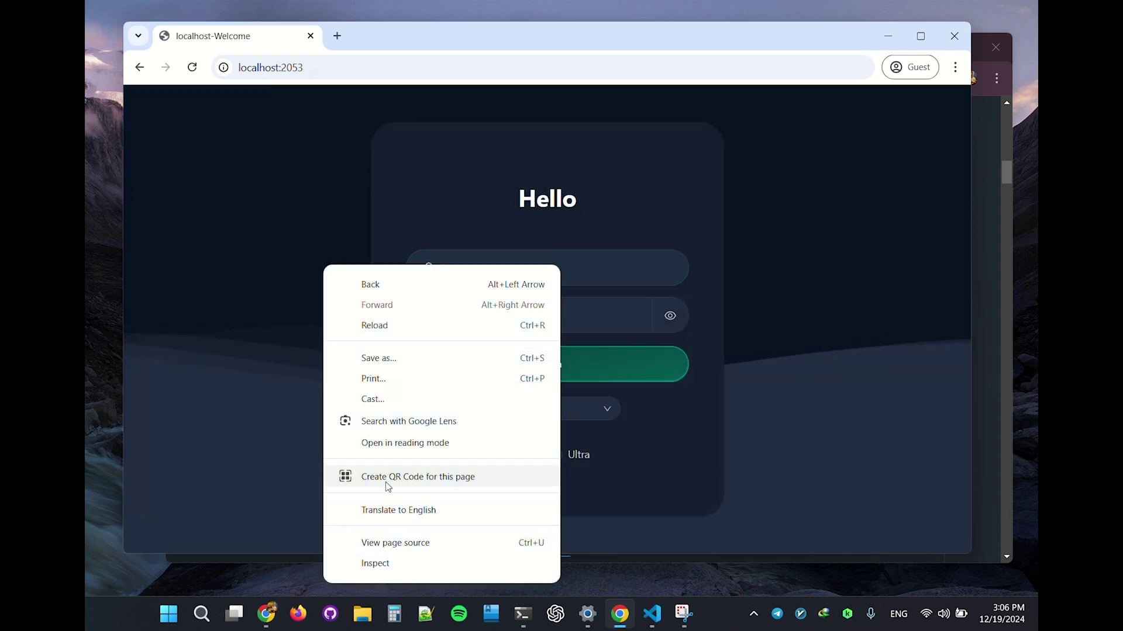
pyautogui.click(408, 572)
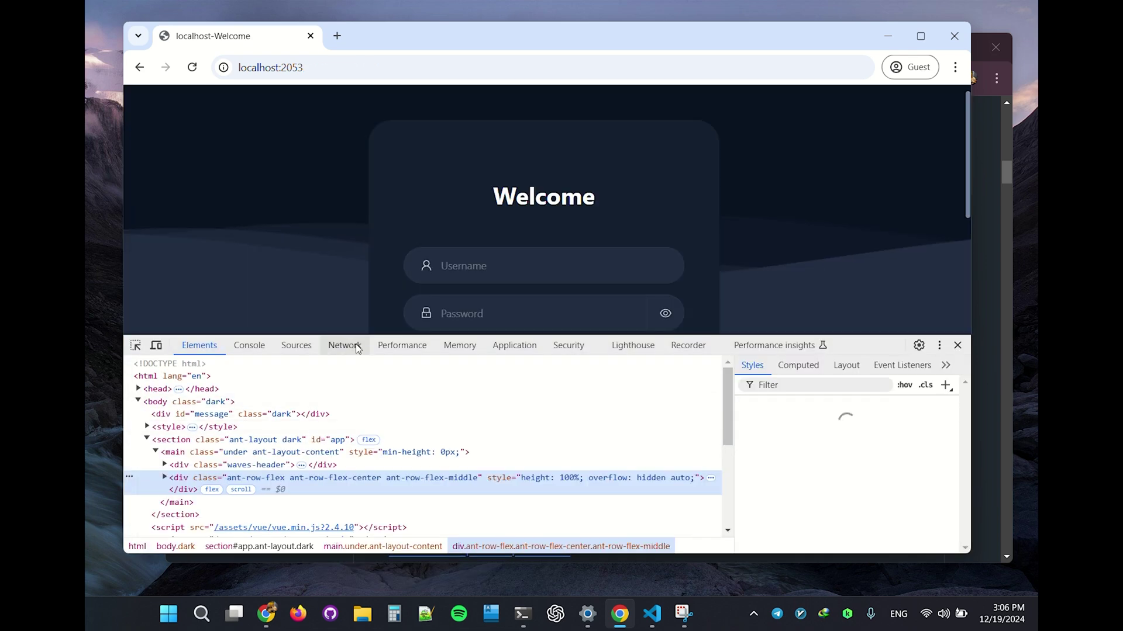
pyautogui.click(402, 346)
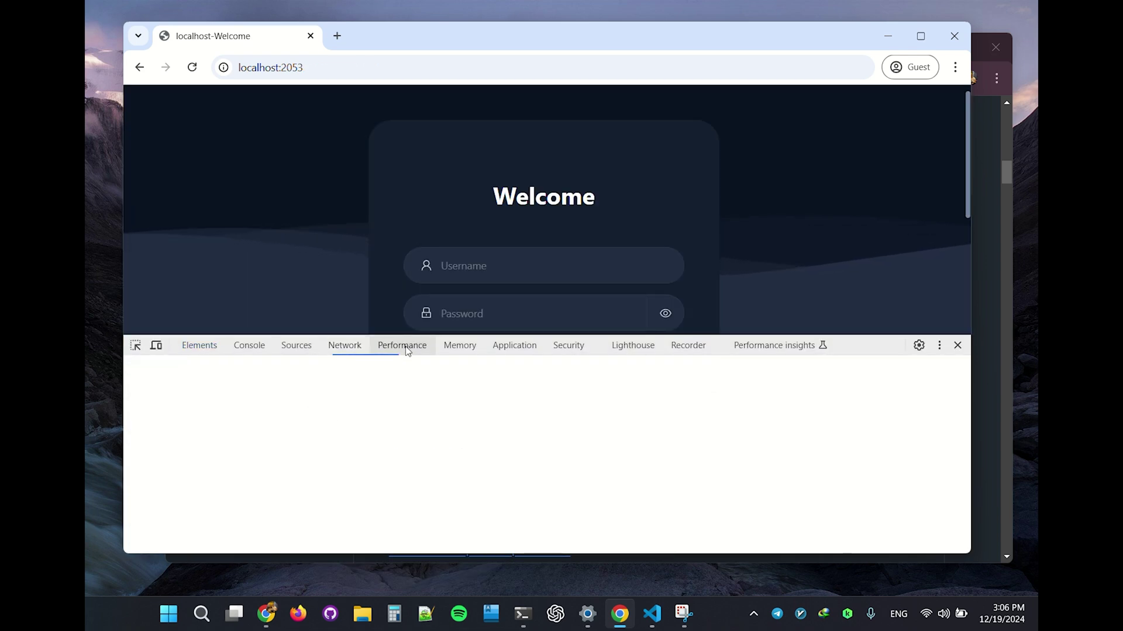
pyautogui.click(344, 345)
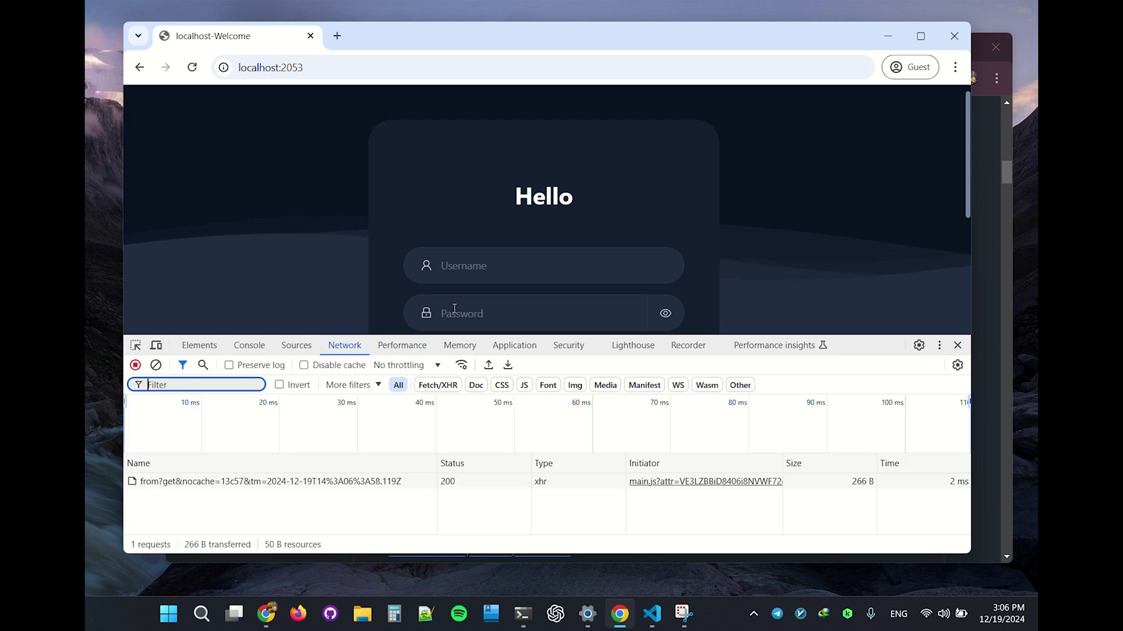
pyautogui.click(493, 267)
pyautogui.write('ad')
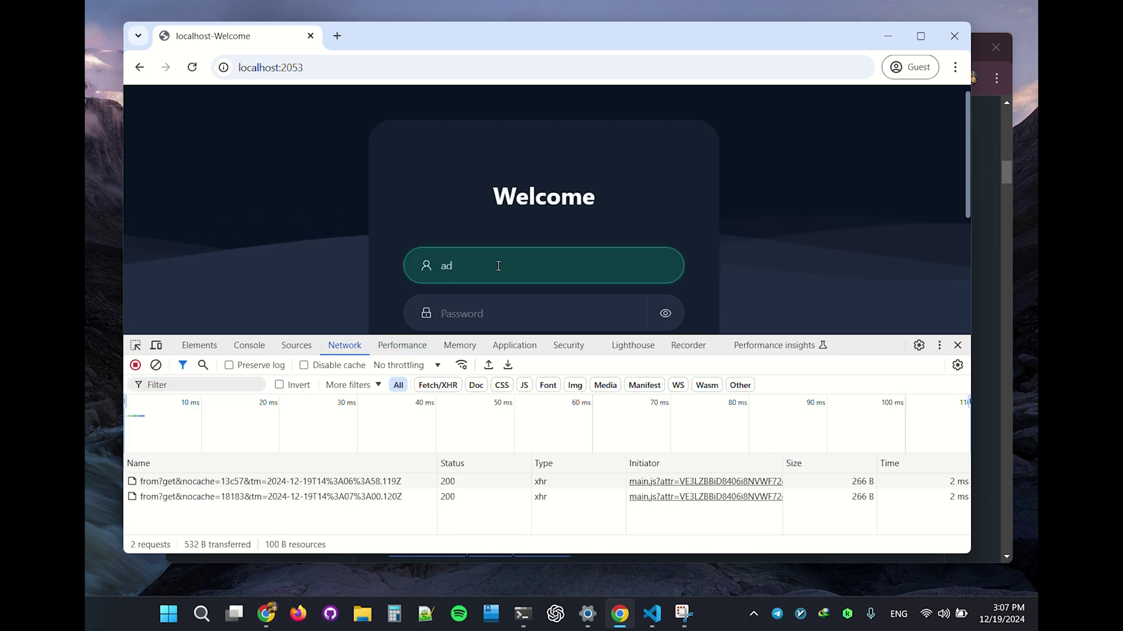
pyautogui.write('min')
pyautogui.click(448, 301)
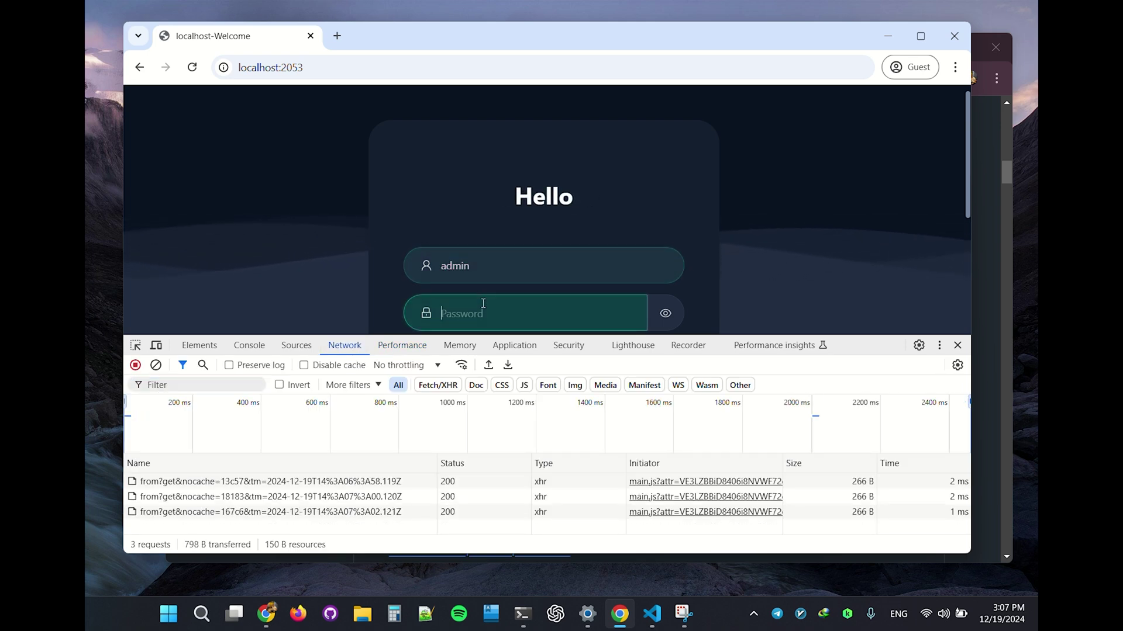
pyautogui.write('admin')
pyautogui.scroll(-2, 395, 290)
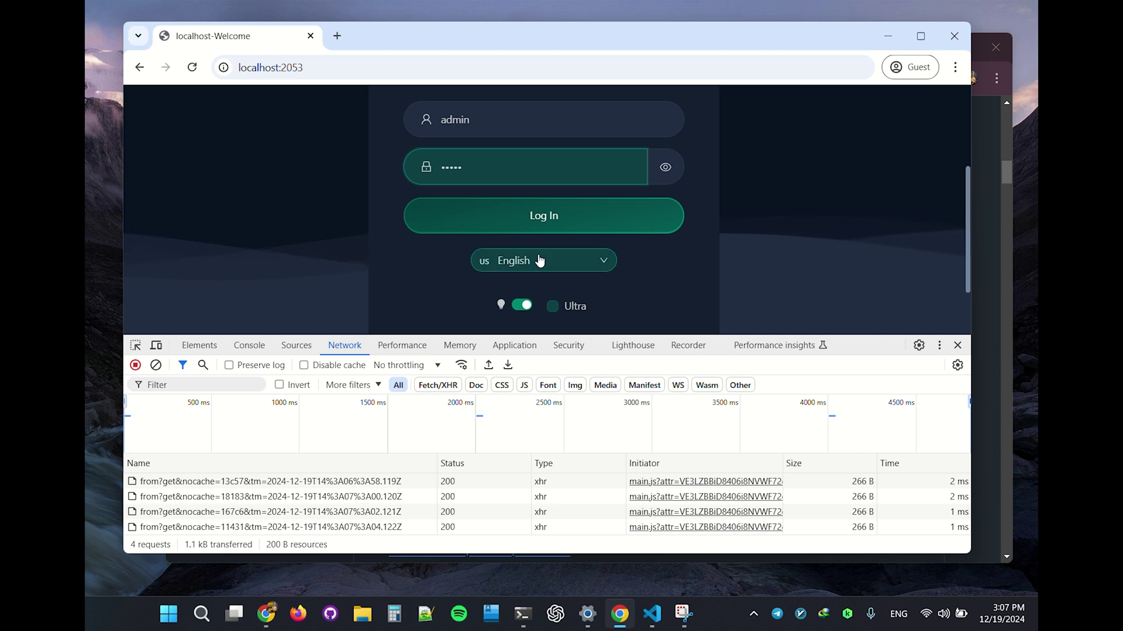
pyautogui.click(555, 216)
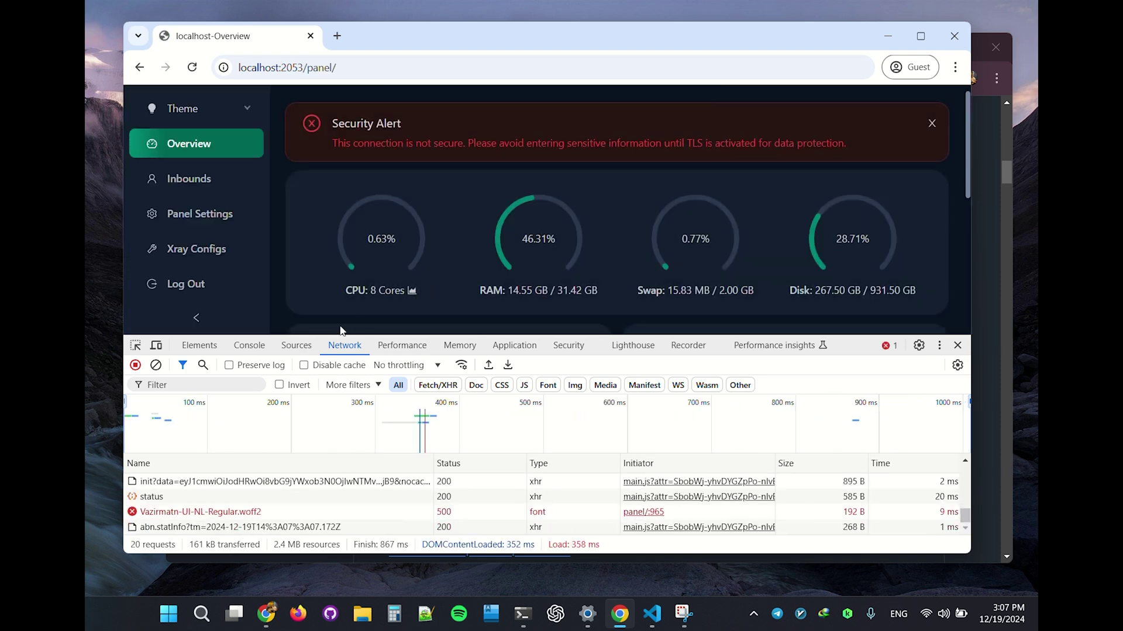
# Step: Enable Preserve log, log out, clear the log, and sign in again to capture the login
pyautogui.click(258, 368)
pyautogui.click(185, 284)
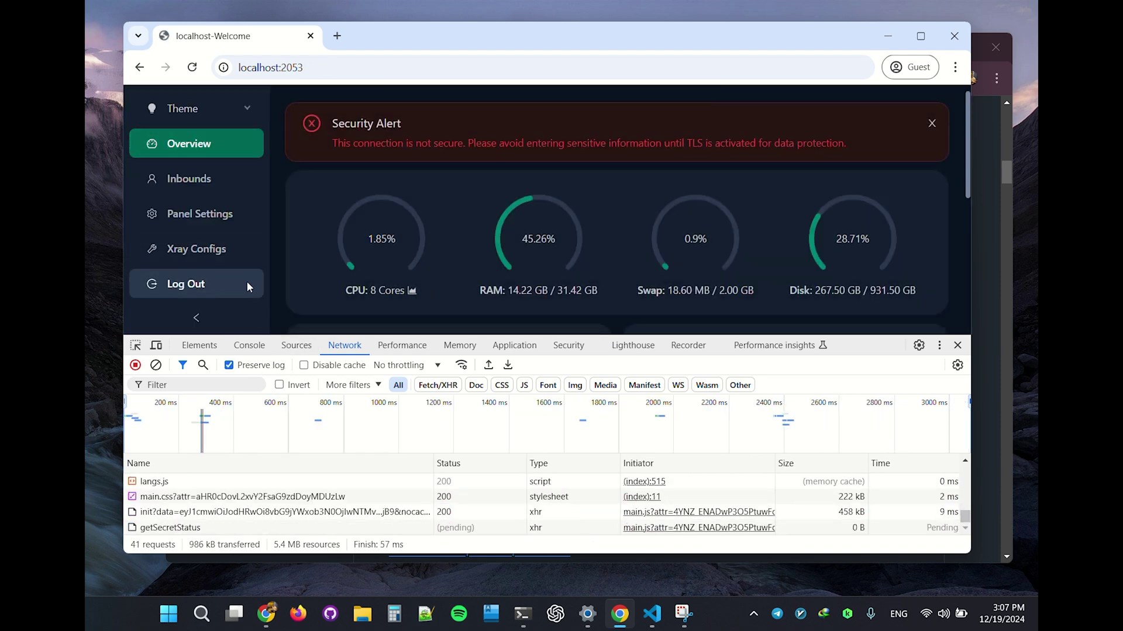
pyautogui.write('admin')
pyautogui.press('Tab')
pyautogui.write('admin')
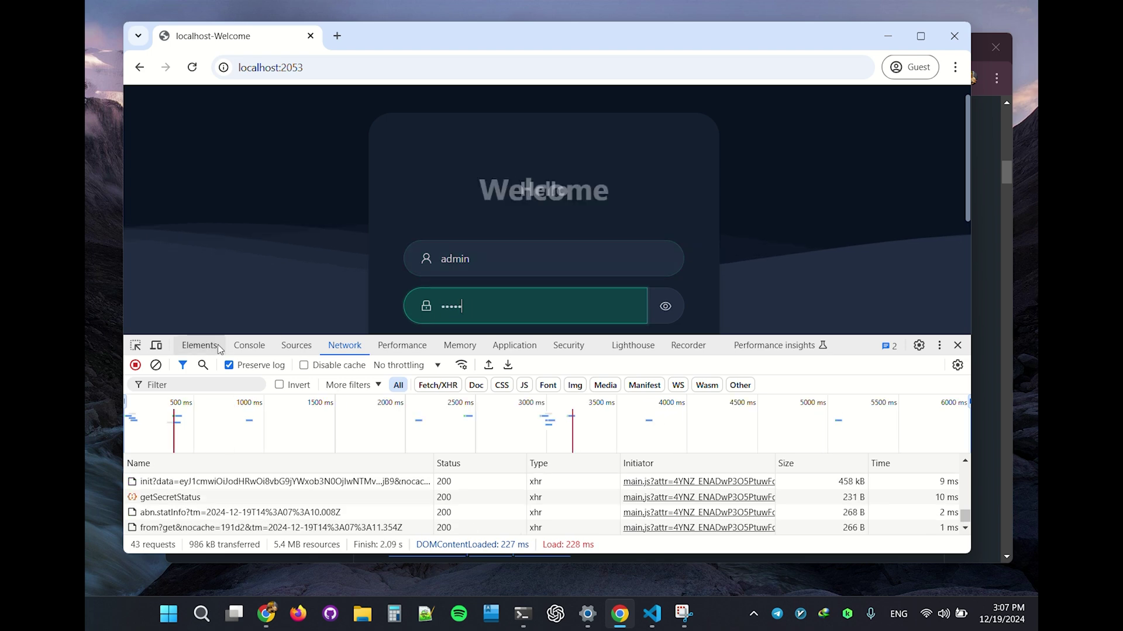
pyautogui.click(156, 346)
pyautogui.click(157, 346)
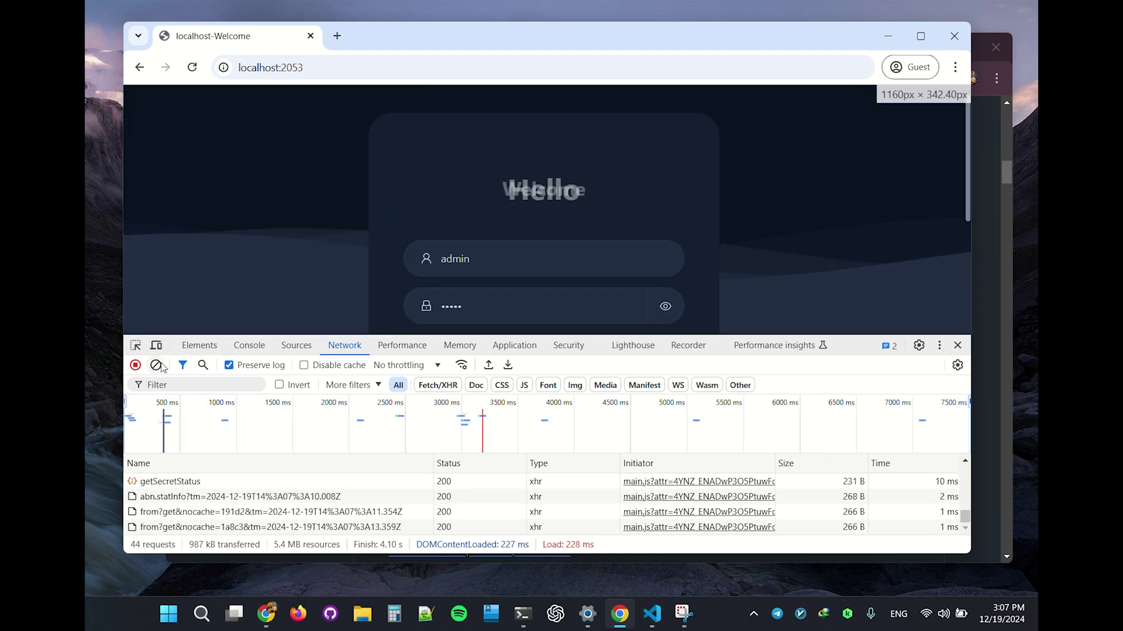
pyautogui.click(156, 365)
pyautogui.scroll(-3, 503, 304)
pyautogui.click(514, 153)
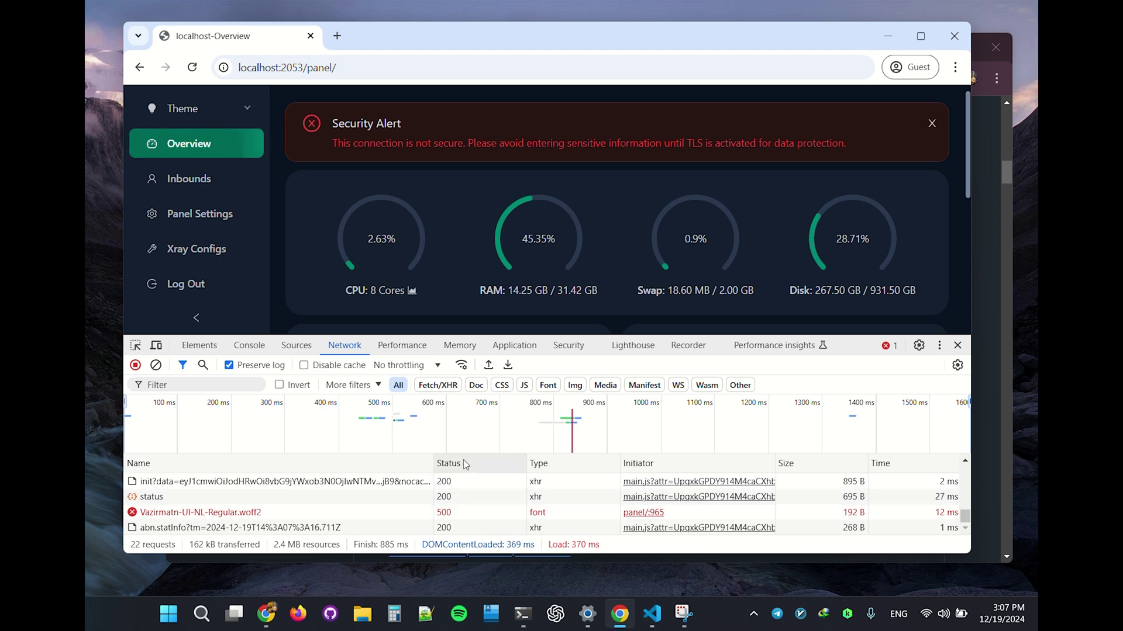
# Step: Read the login request's Set-Cookie response header, then close DevTools
pyautogui.scroll(3, 444, 502)
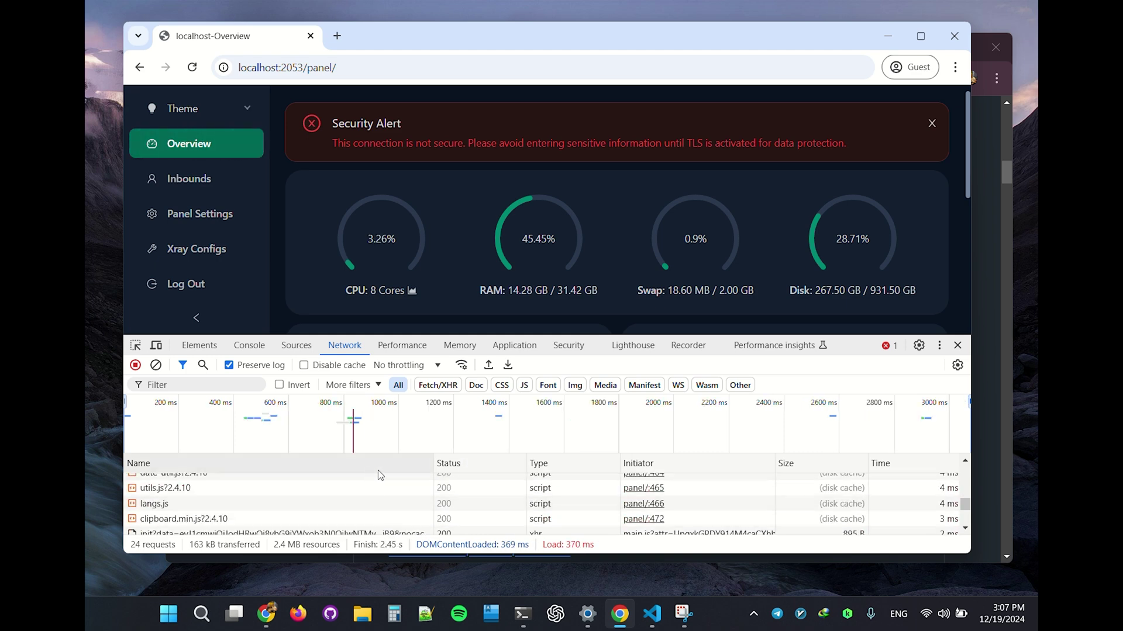
pyautogui.scroll(-3, 701, 485)
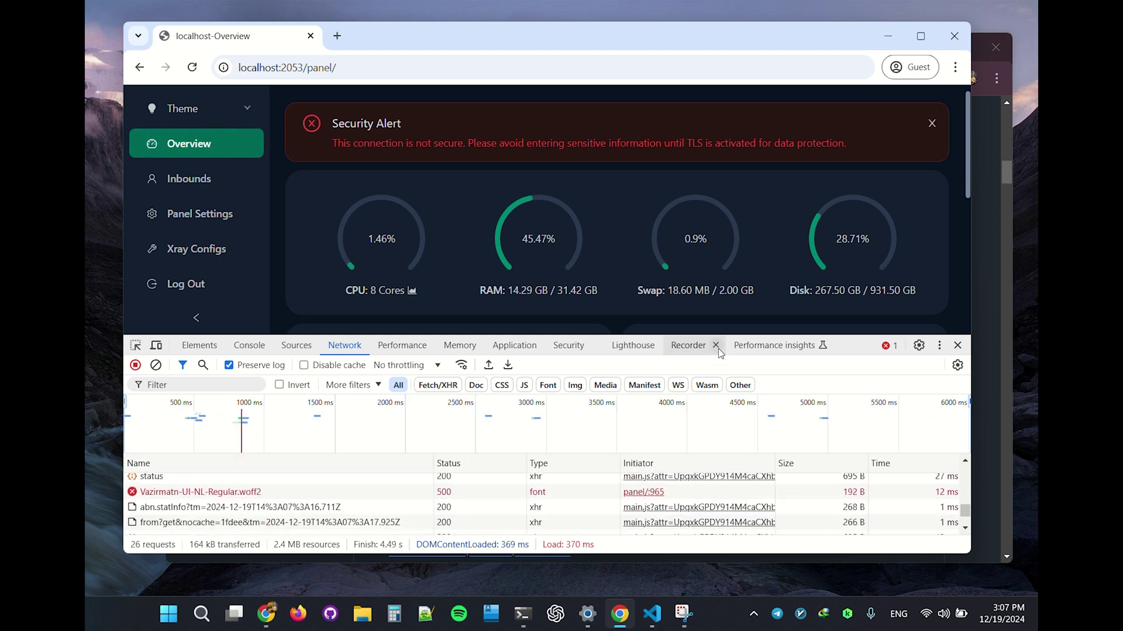
pyautogui.moveTo(725, 336); pyautogui.dragTo(725, 195)
pyautogui.scroll(5, 296, 459)
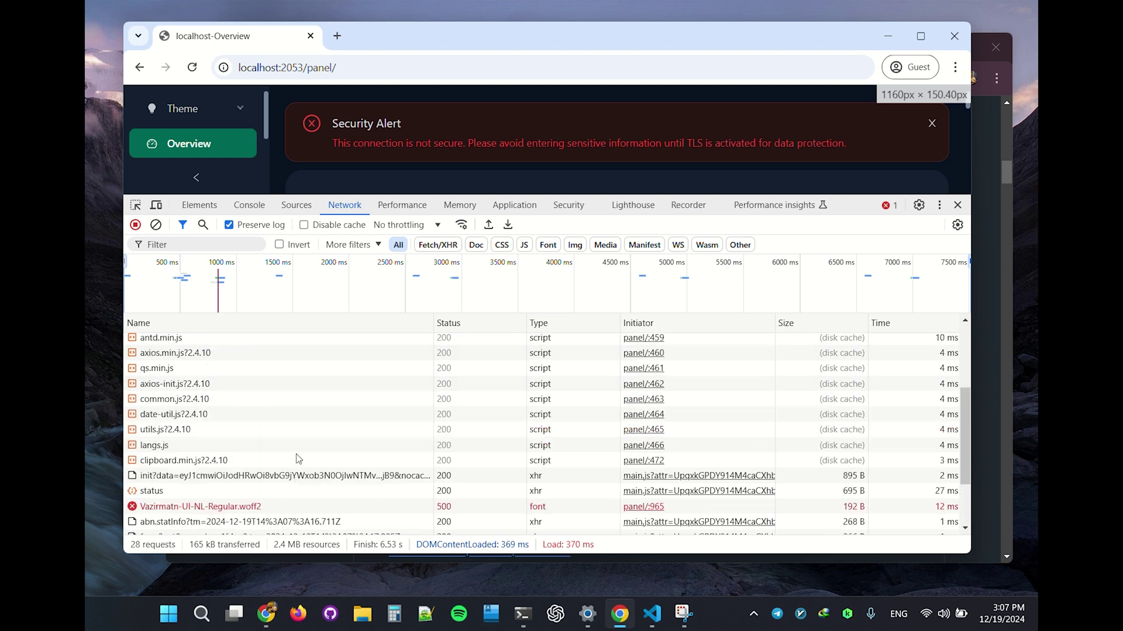
pyautogui.click(167, 359)
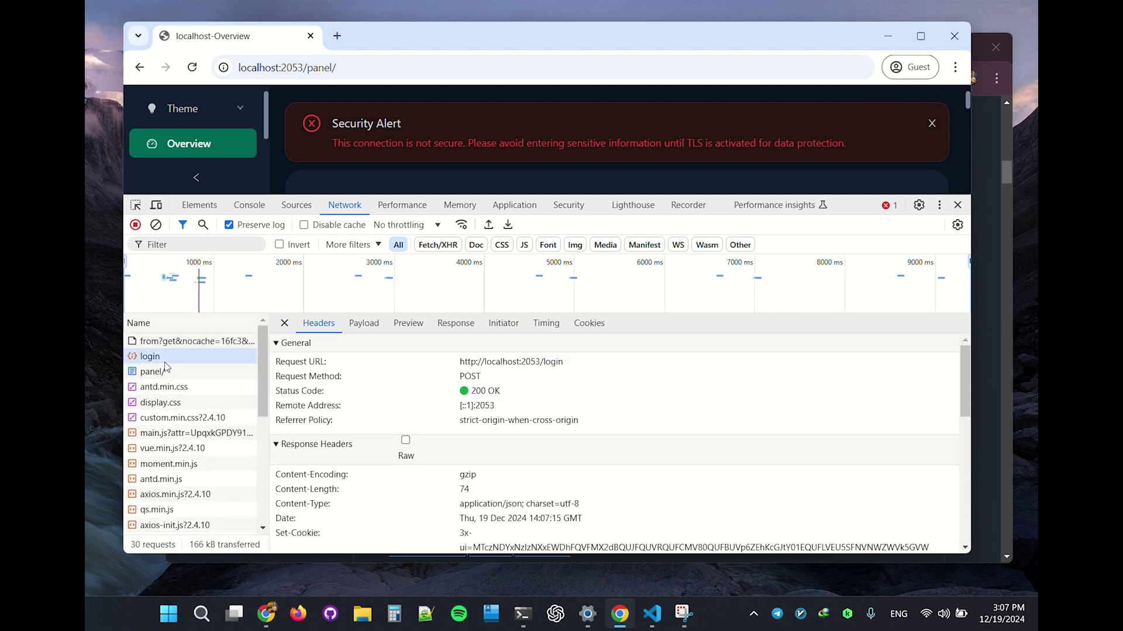
pyautogui.scroll(-3, 587, 441)
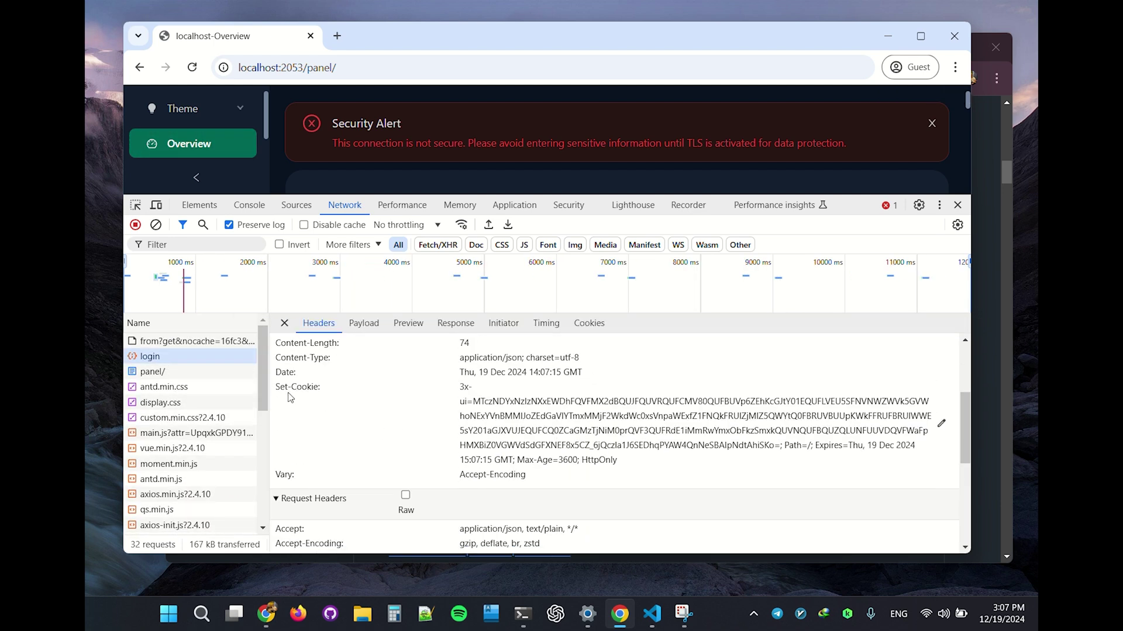
pyautogui.moveTo(280, 386); pyautogui.dragTo(500, 417)
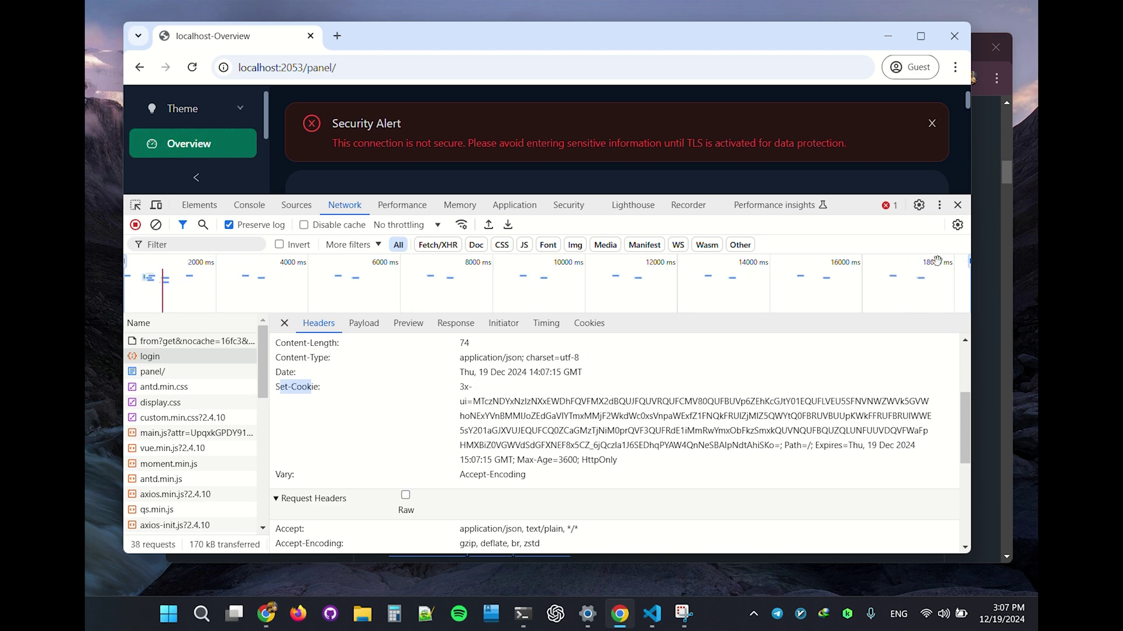
pyautogui.press('F12')
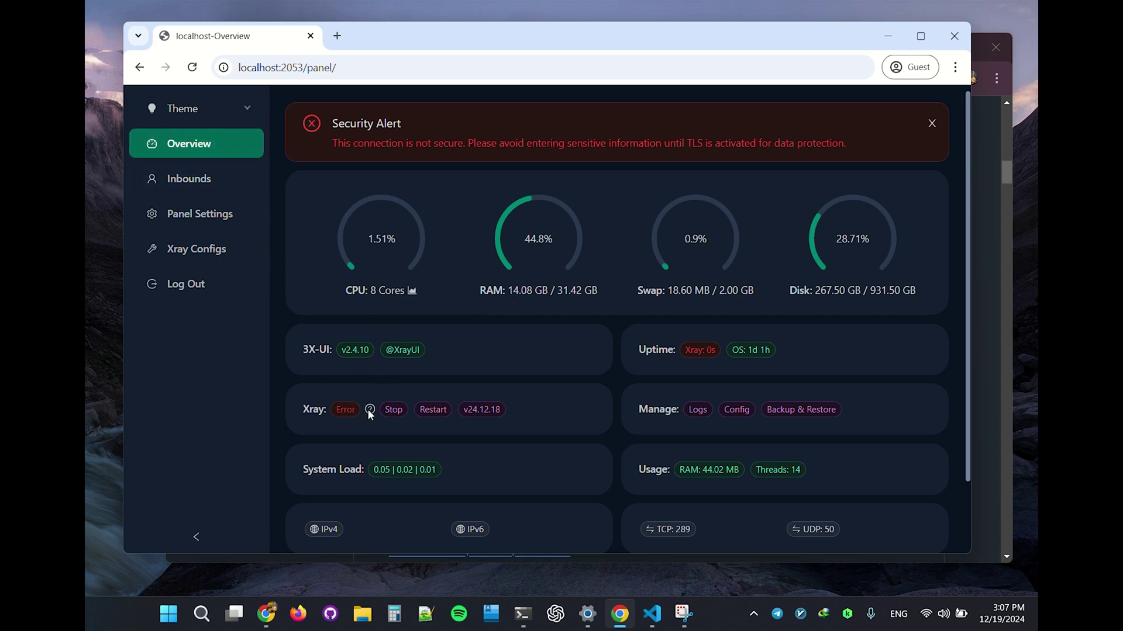
# Step: Edit inbound 16 on port 33985, change Security from TLS to None, and click Update
pyautogui.moveTo(370, 412)
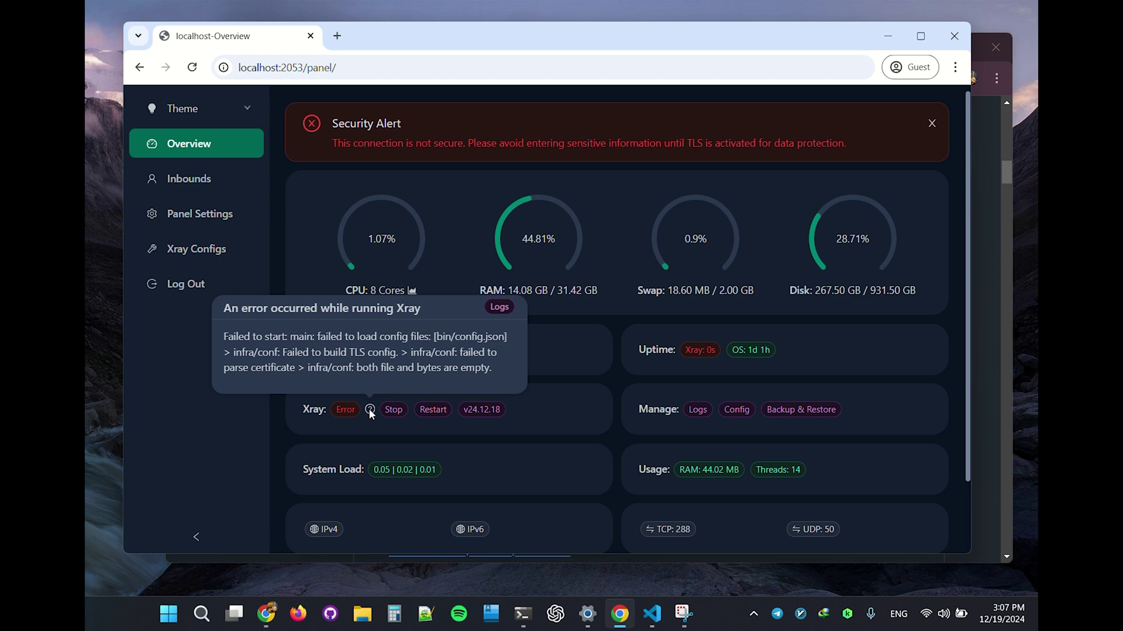
pyautogui.click(188, 177)
pyautogui.click(381, 422)
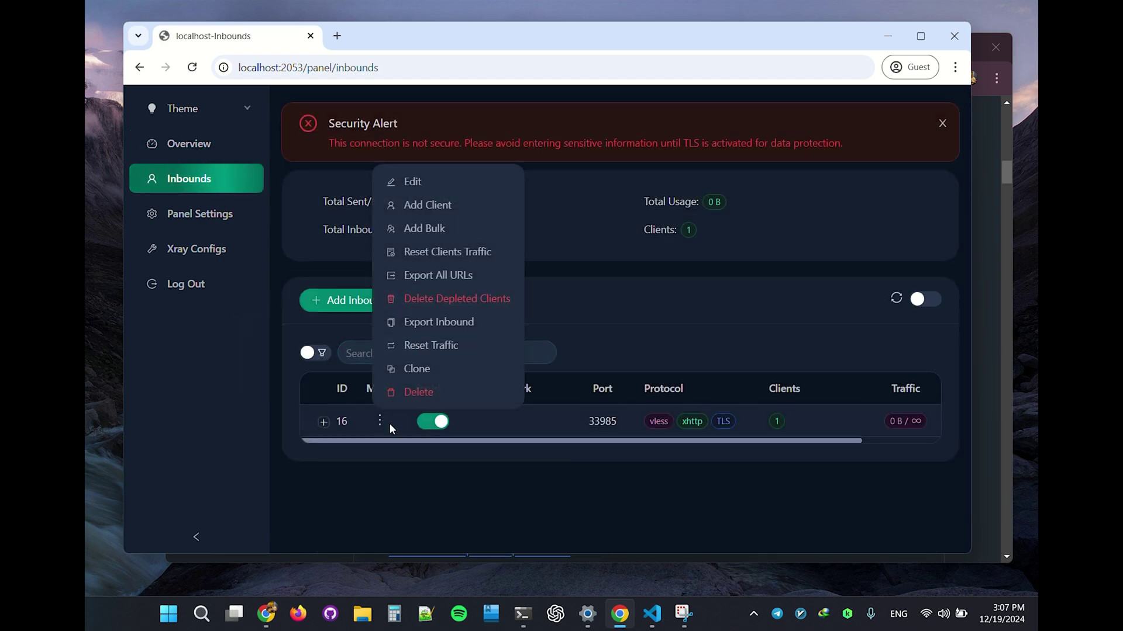
pyautogui.click(379, 423)
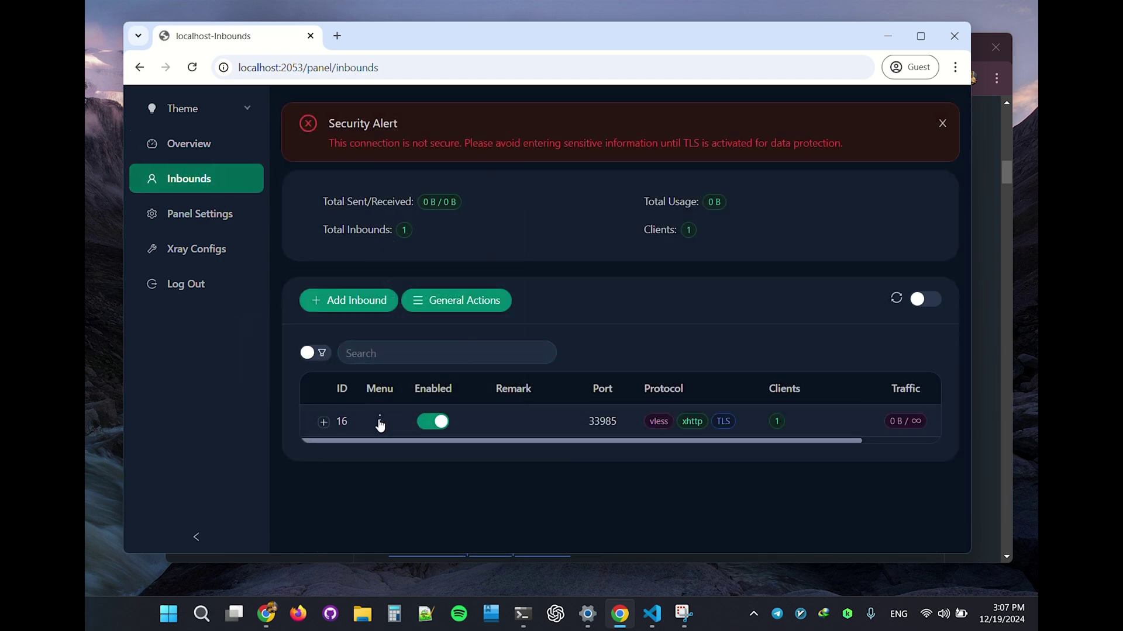
pyautogui.click(380, 422)
pyautogui.click(409, 182)
pyautogui.scroll(-10, 557, 404)
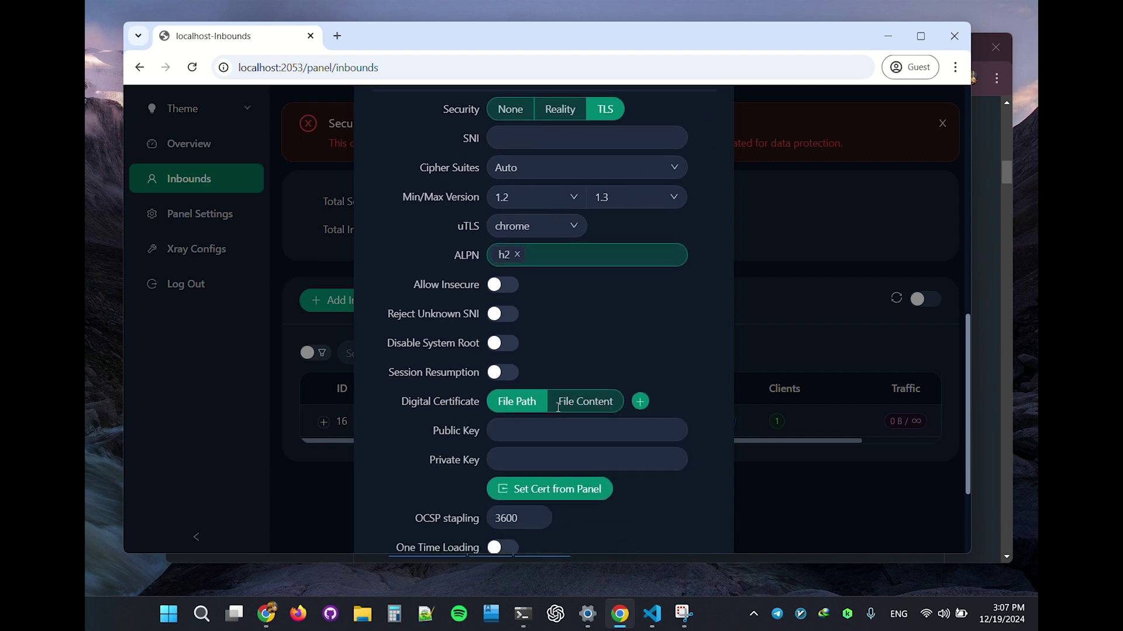
pyautogui.scroll(-3, 557, 406)
pyautogui.scroll(5, 528, 314)
pyautogui.click(526, 315)
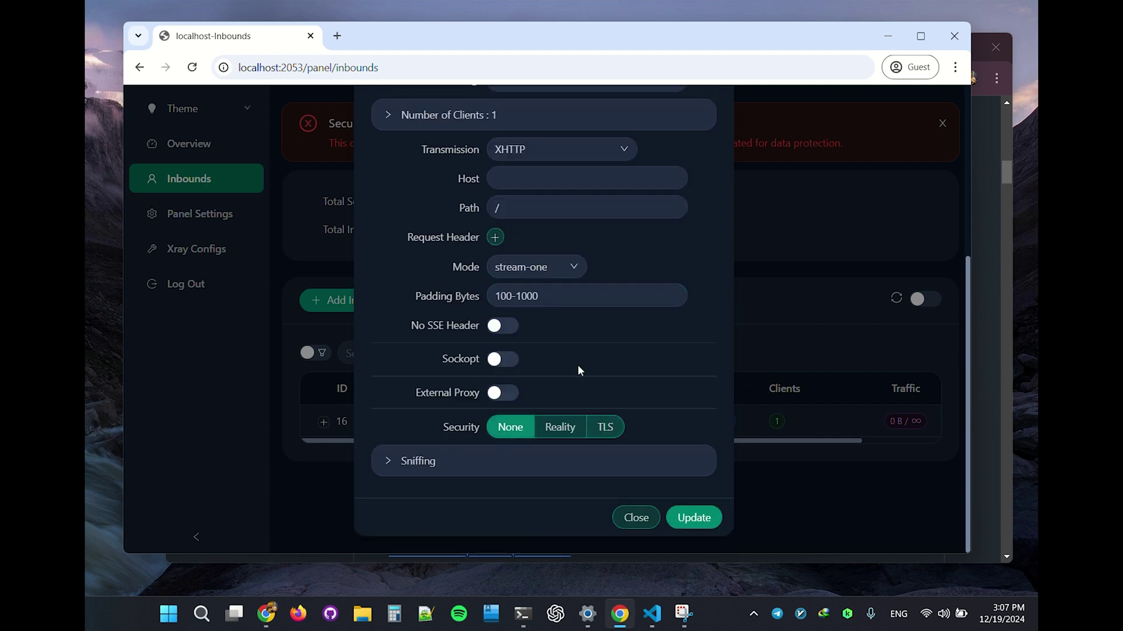
pyautogui.click(699, 520)
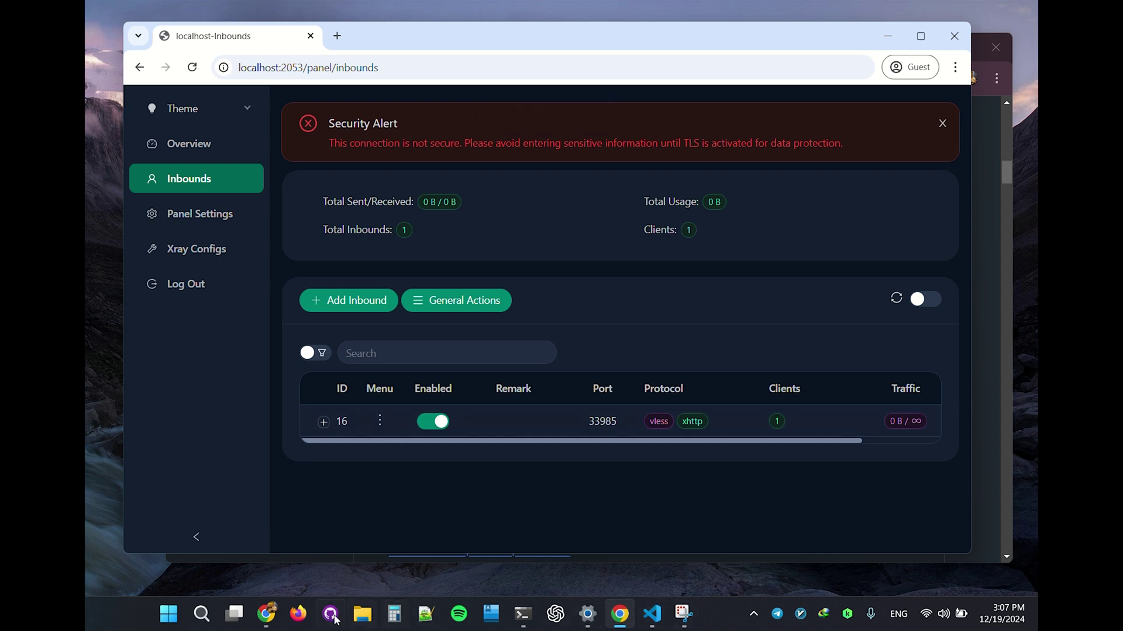
# Step: Read the 3x-ui GitHub release notes up to v2.4.10, then return to the panel window
pyautogui.moveTo(266, 614)
pyautogui.click(304, 532)
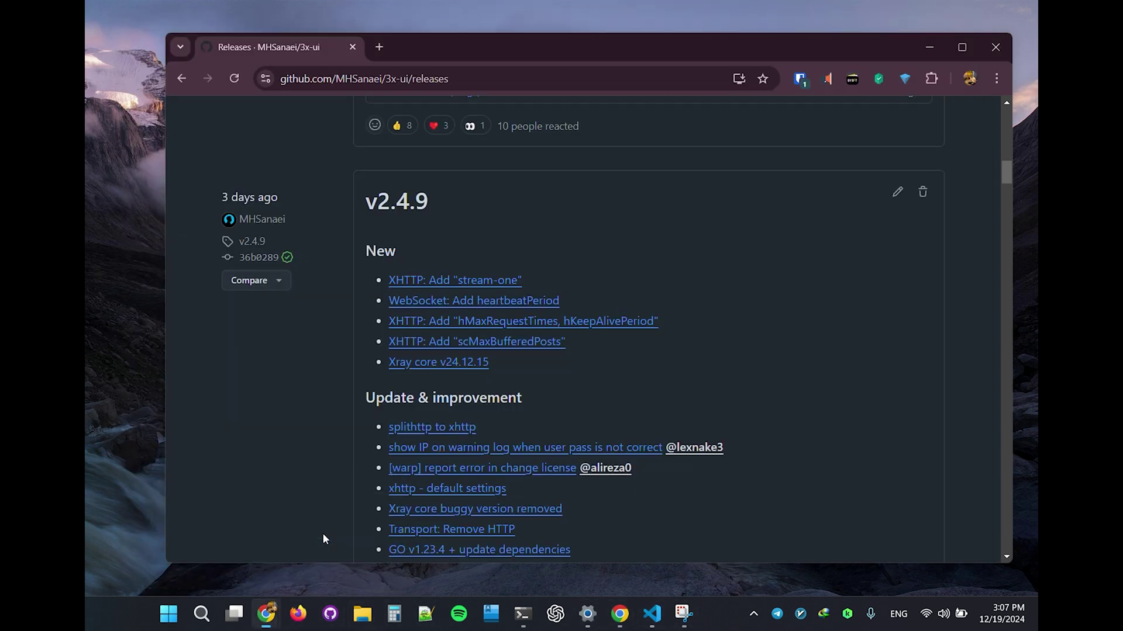
pyautogui.scroll(1, 327, 465)
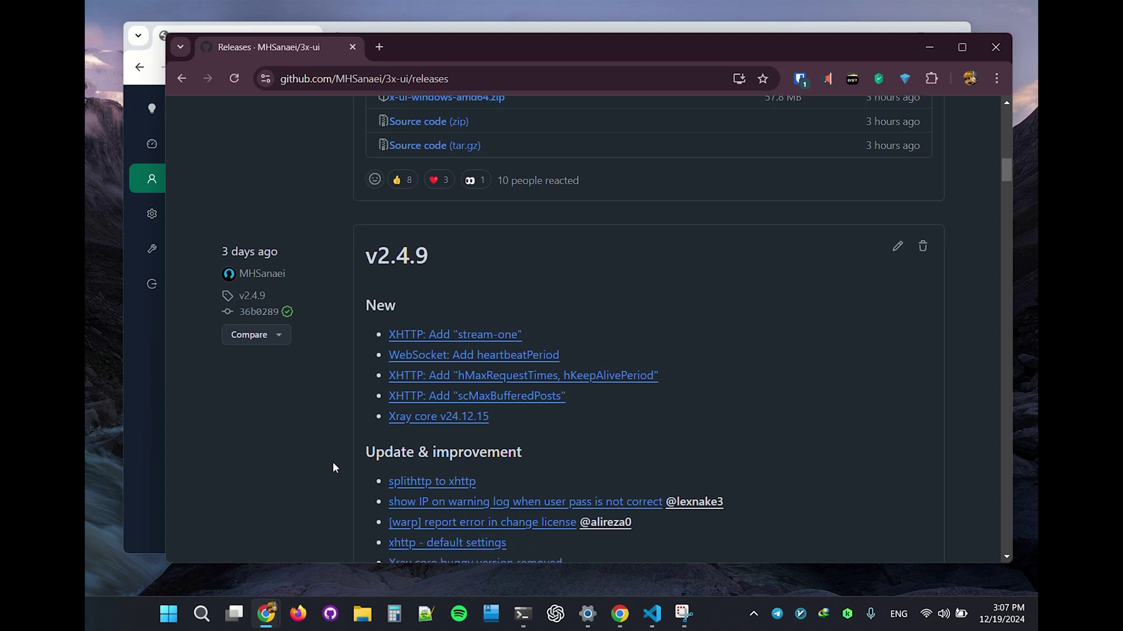
pyautogui.scroll(-1, 332, 462)
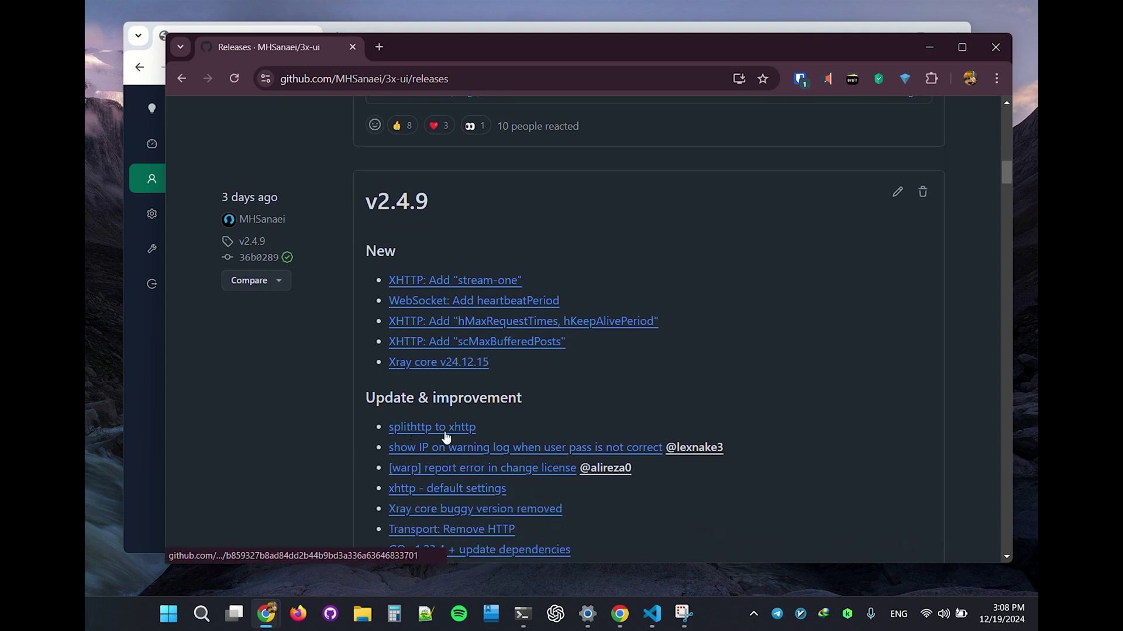
pyautogui.scroll(-1, 446, 437)
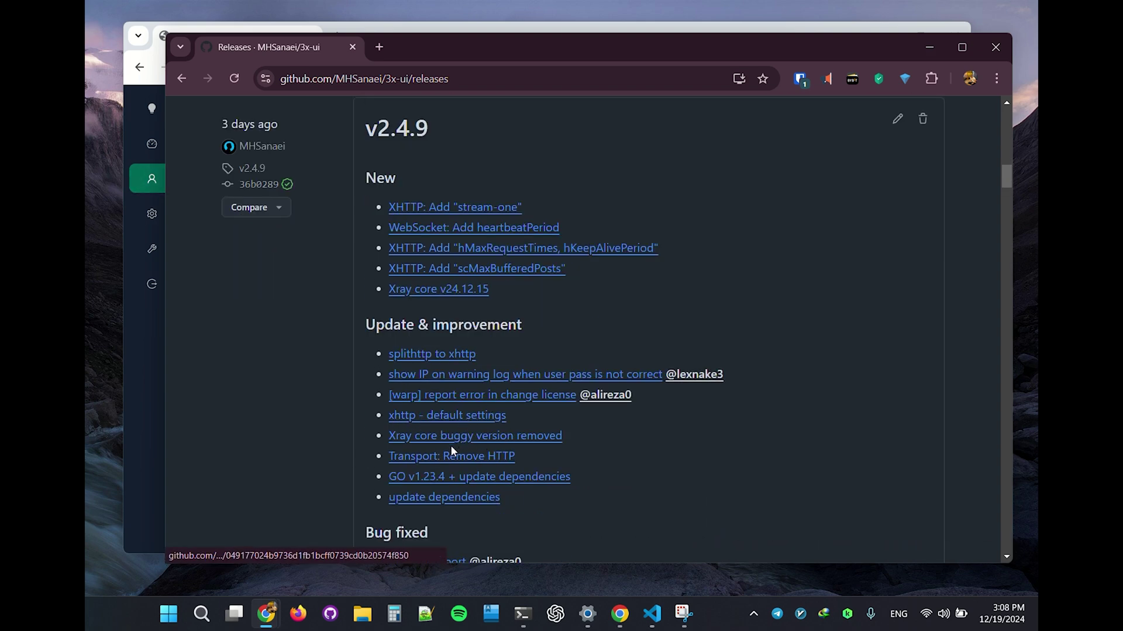
pyautogui.scroll(-2, 442, 486)
pyautogui.scroll(5, 435, 463)
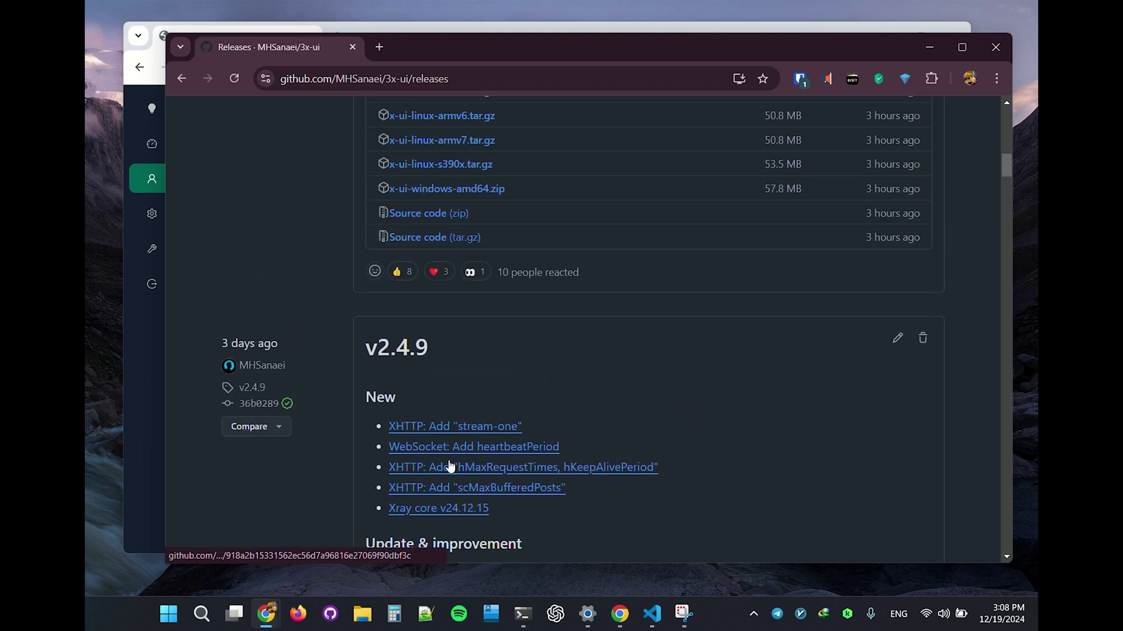
pyautogui.scroll(13, 450, 462)
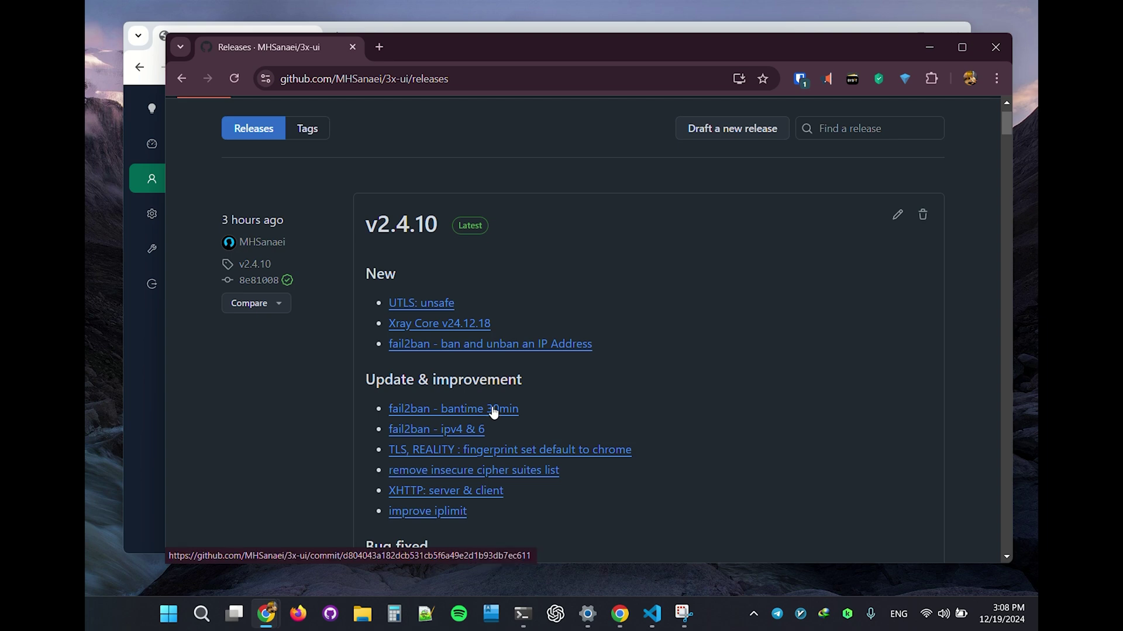
pyautogui.click(127, 366)
# Step: Start a new inbound, set Security to TLS, and browse uTLS fingerprints keeping chrome
pyautogui.click(333, 305)
pyautogui.scroll(-3, 614, 393)
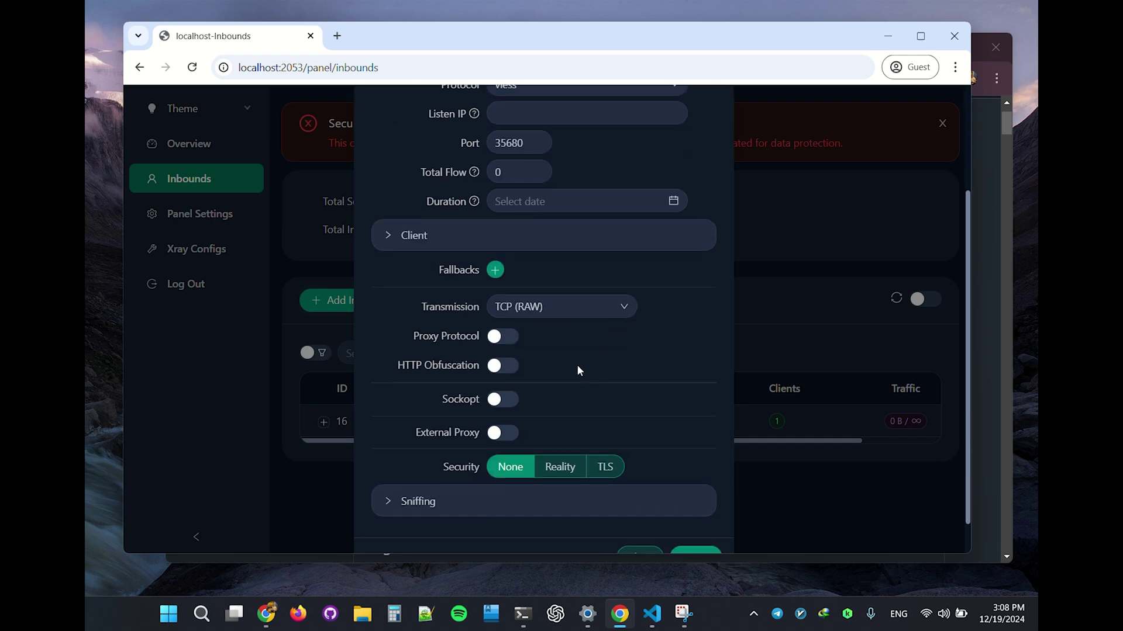
pyautogui.click(607, 466)
pyautogui.scroll(-5, 675, 414)
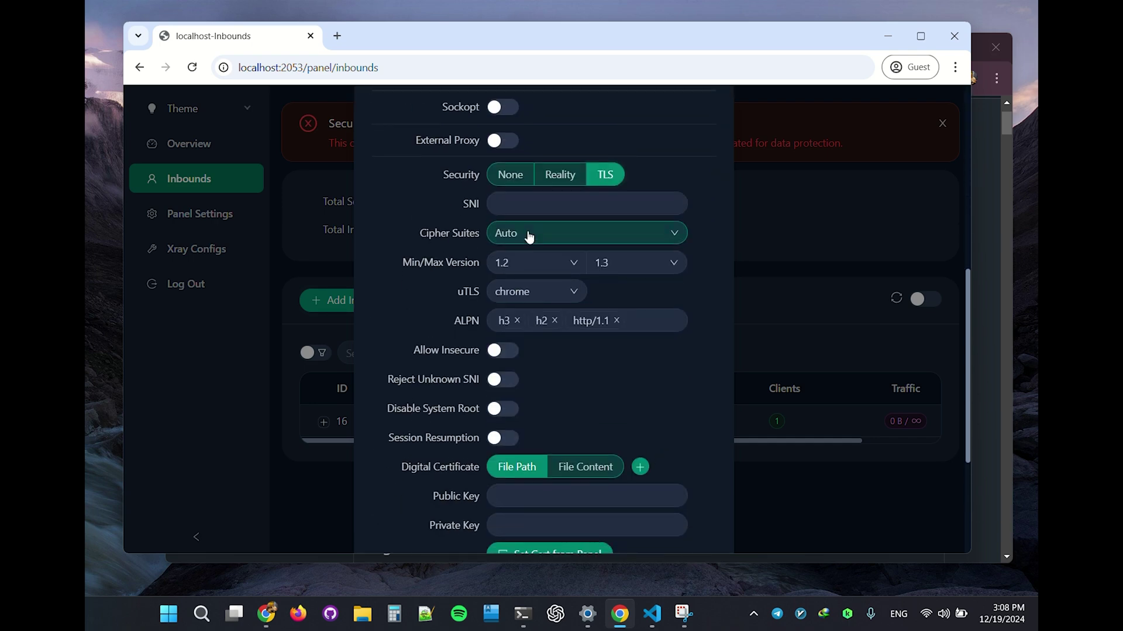
pyautogui.click(564, 292)
pyautogui.scroll(-2, 529, 445)
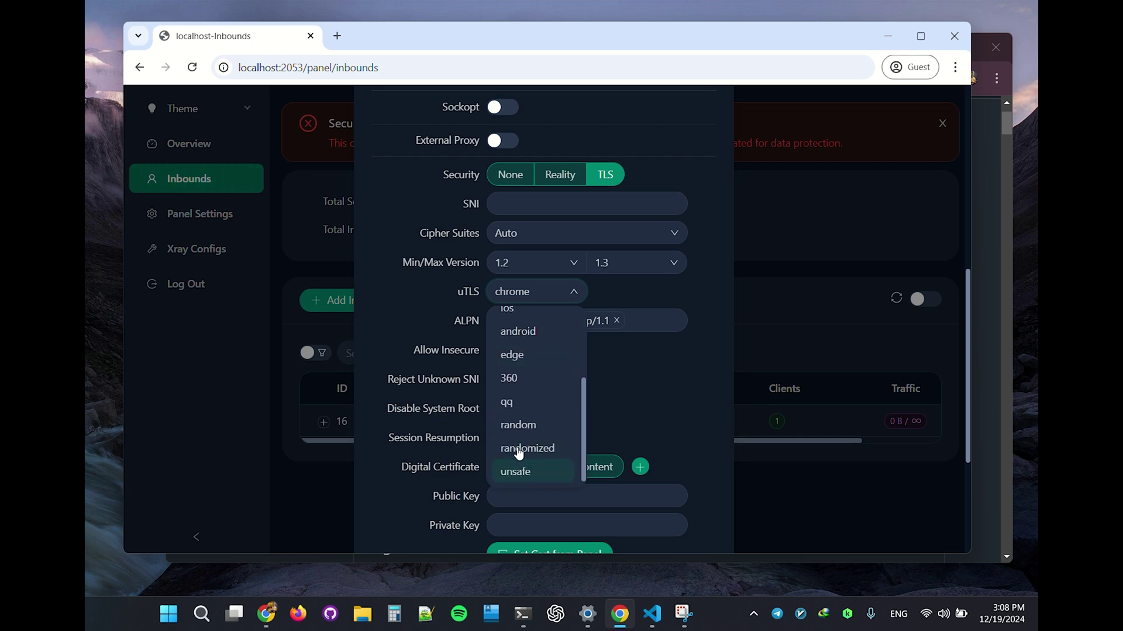
pyautogui.click(587, 297)
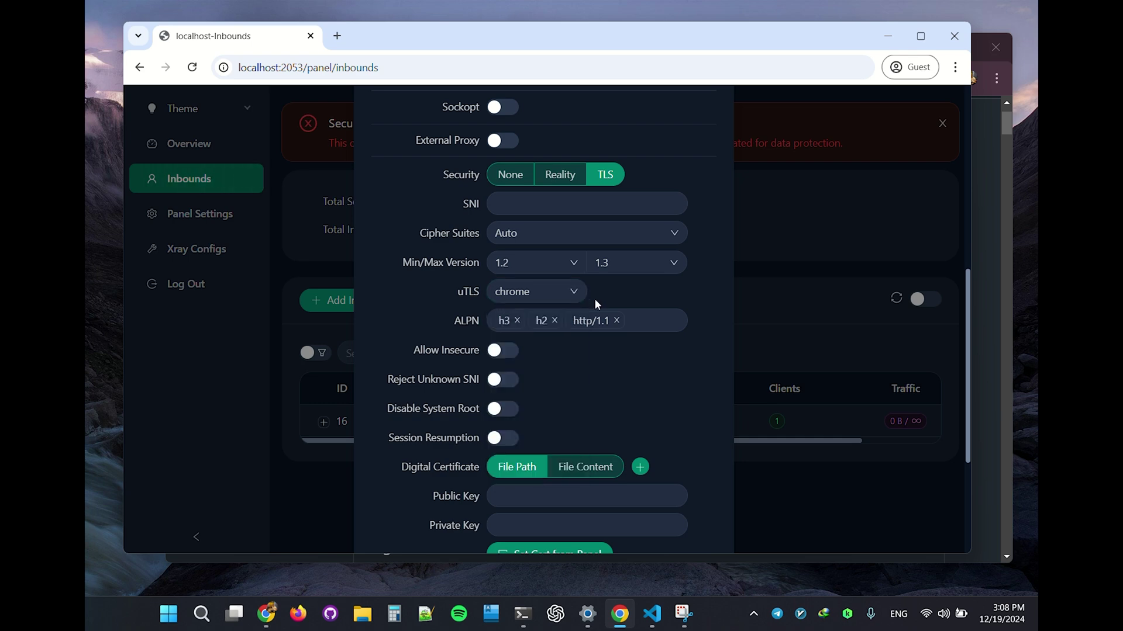
# Step: Browse the Cipher Suites and Transmission options, keeping Auto and TCP (RAW)
pyautogui.click(549, 238)
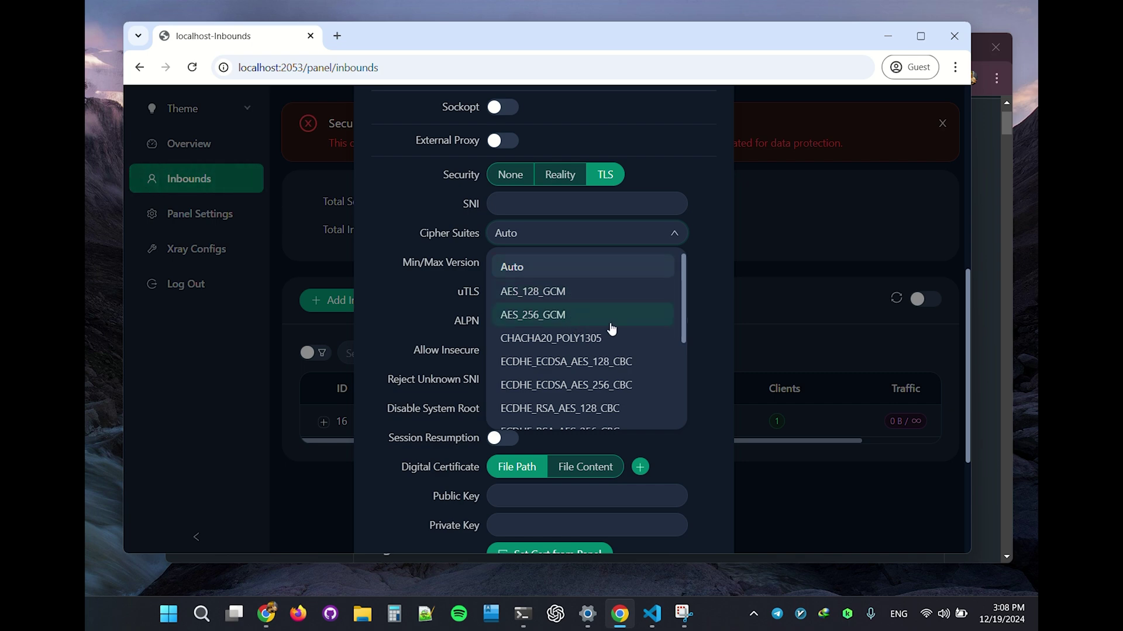
pyautogui.click(707, 256)
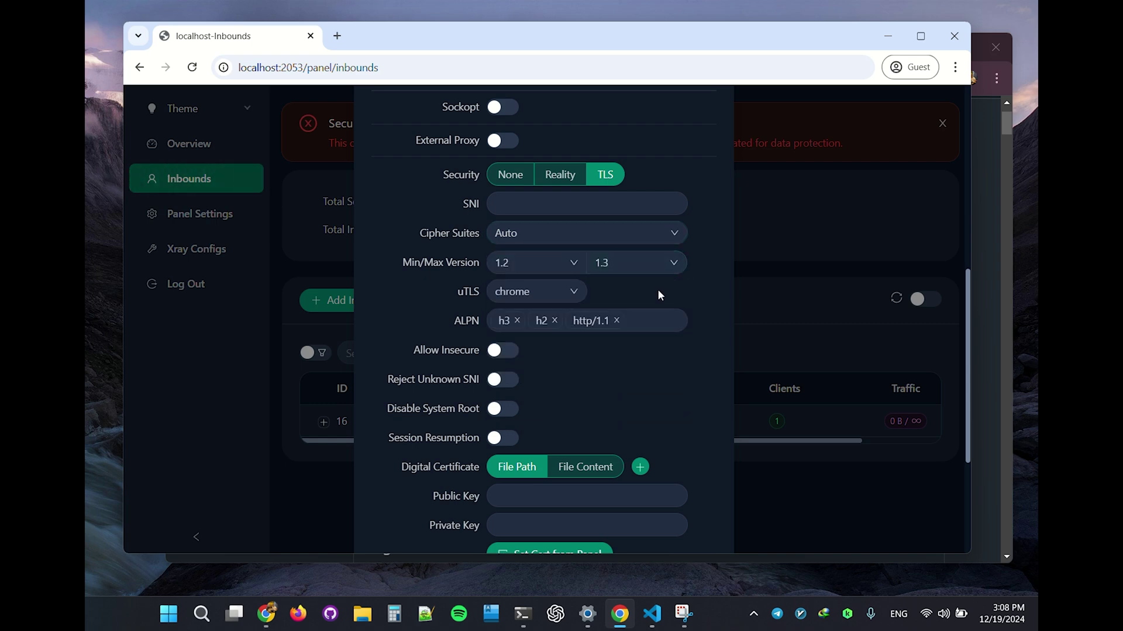
pyautogui.scroll(3, 657, 289)
pyautogui.scroll(1, 566, 245)
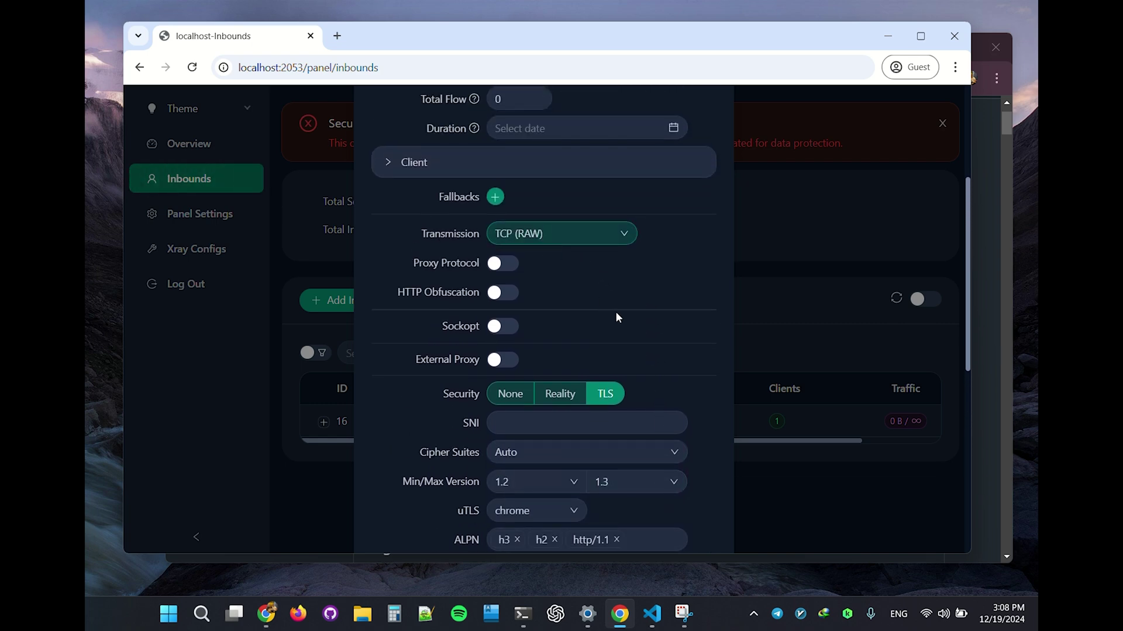
pyautogui.scroll(-2, 619, 327)
pyautogui.scroll(1, 561, 263)
pyautogui.click(532, 161)
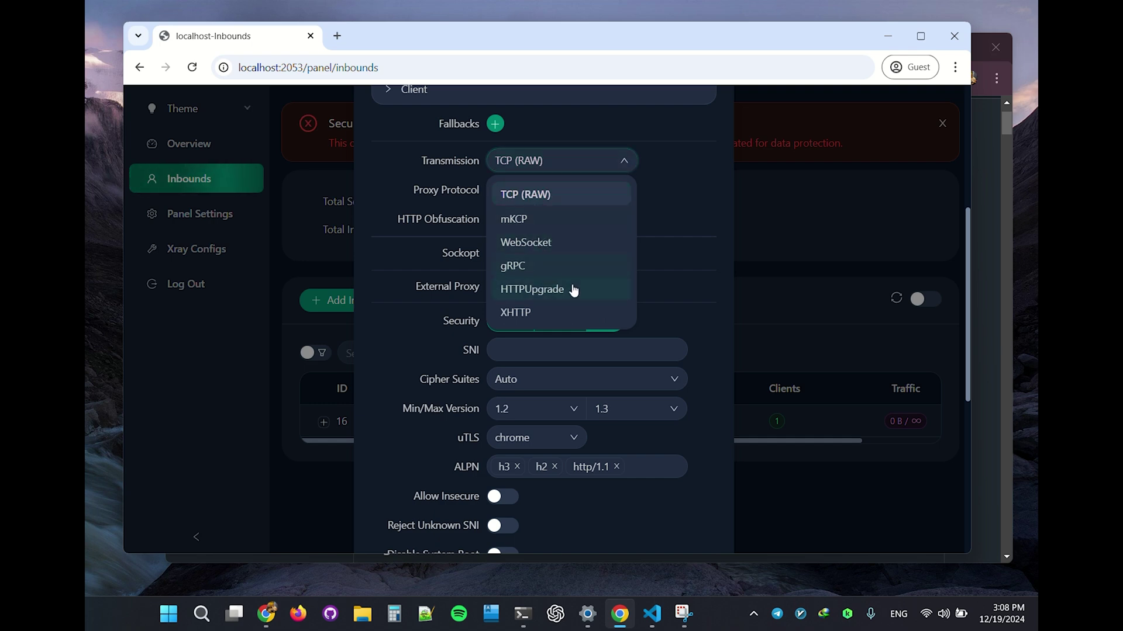
pyautogui.click(685, 293)
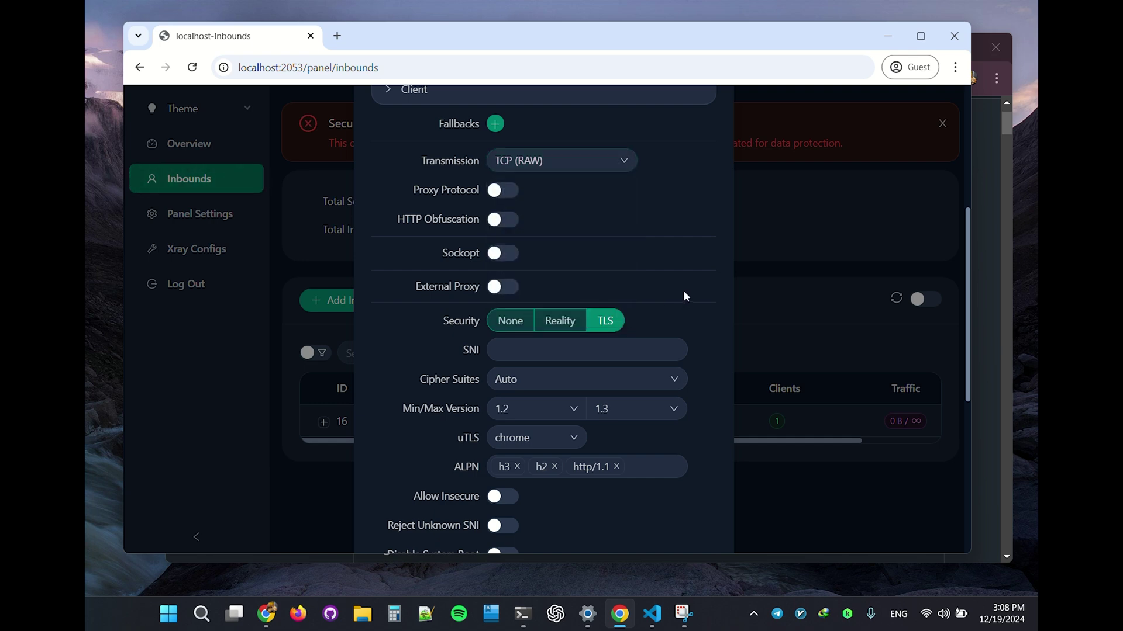
pyautogui.scroll(-6, 678, 328)
# Step: Discard the new inbound form and open inbound 16 for editing
pyautogui.click(639, 518)
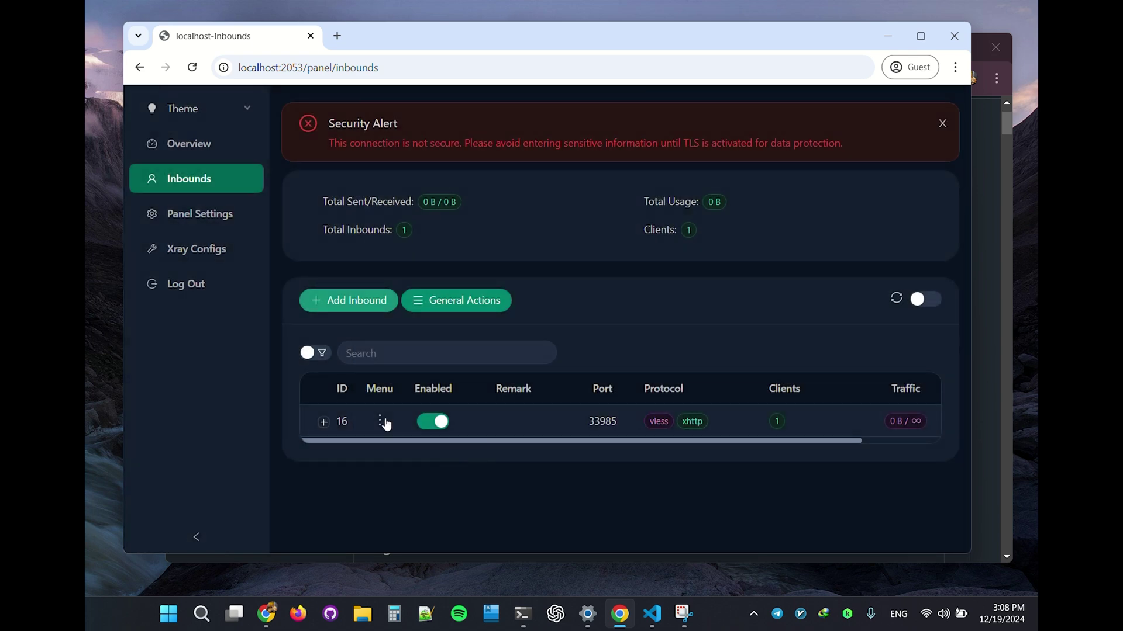
pyautogui.click(381, 421)
pyautogui.click(416, 182)
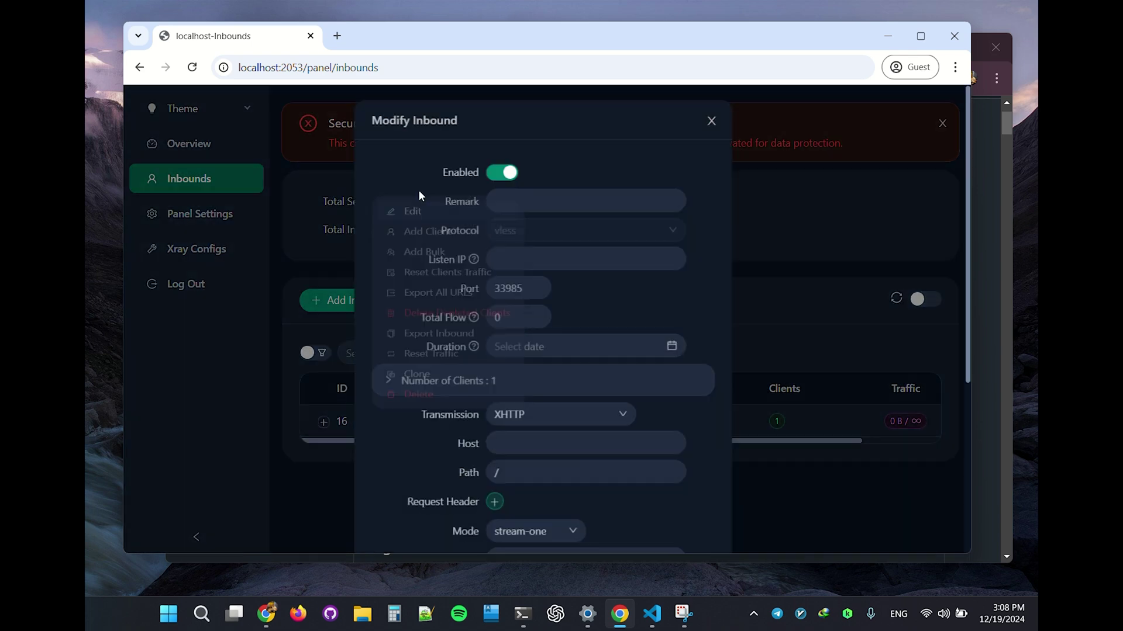
# Step: Set inbound 16's security to TLS, with ALPN h3, h2, http/1.1 and uTLS chrome
pyautogui.scroll(-1, 589, 310)
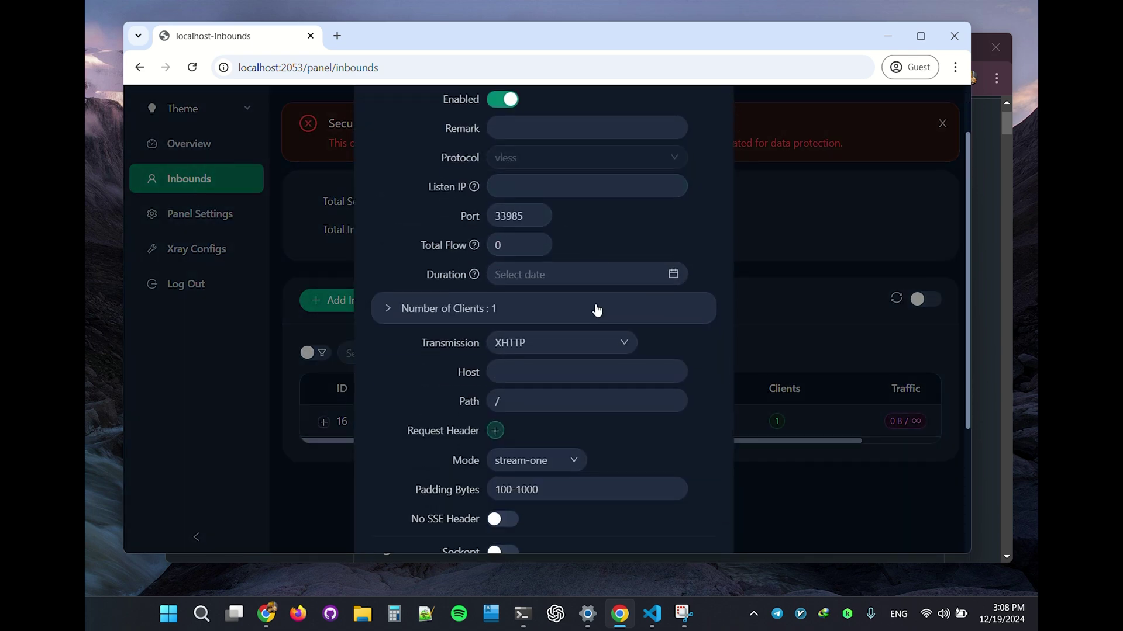
pyautogui.scroll(-2, 596, 310)
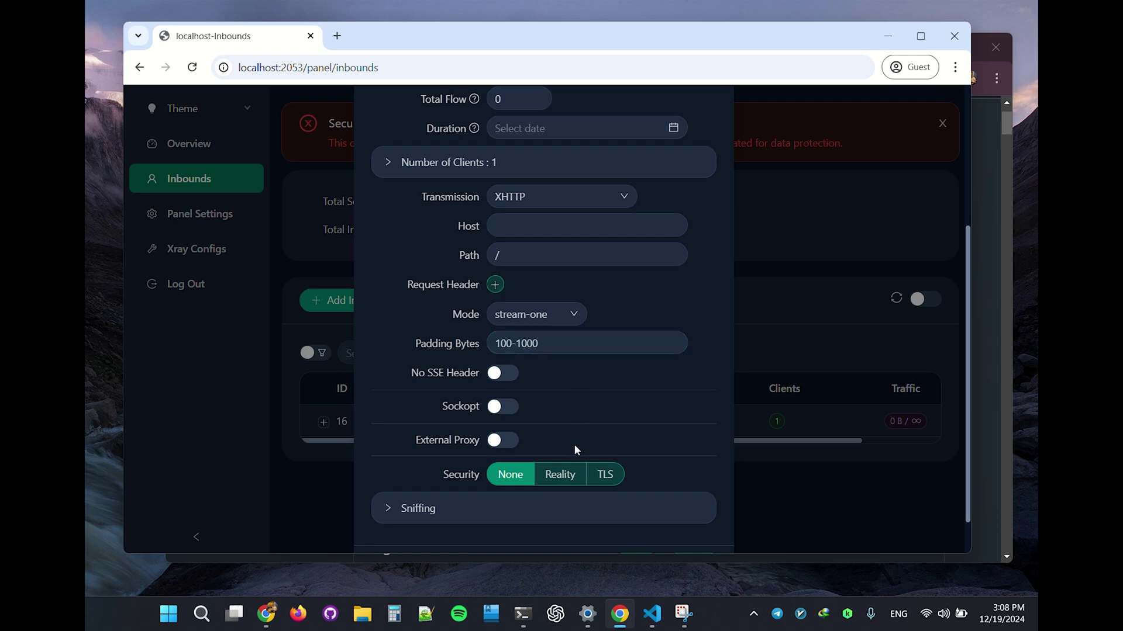
pyautogui.click(604, 474)
pyautogui.scroll(-2, 591, 397)
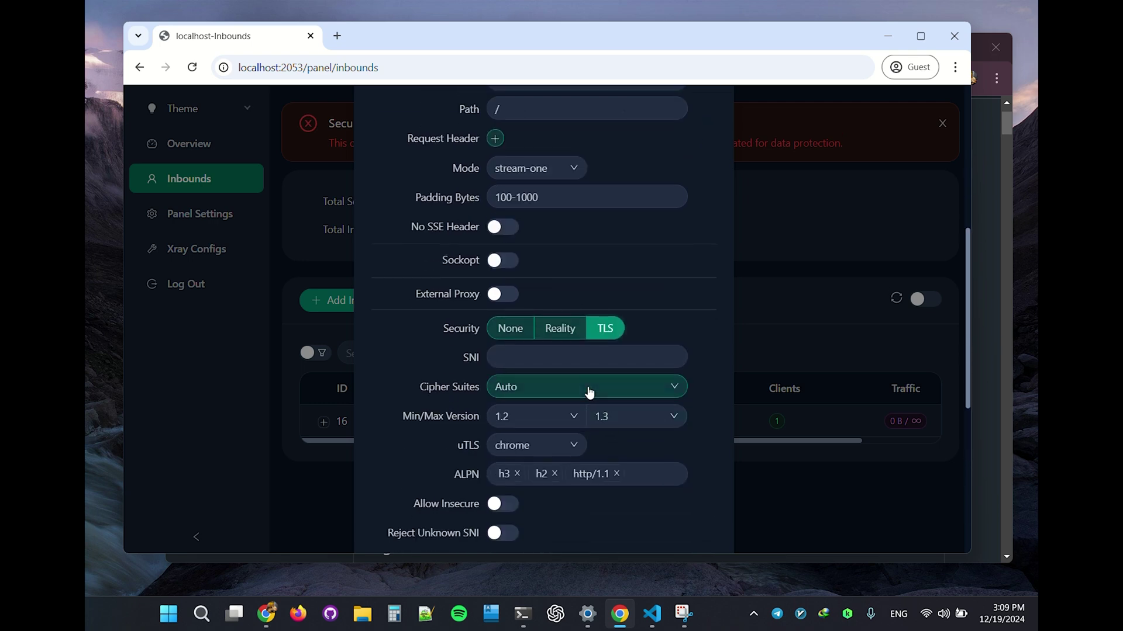
pyautogui.scroll(3, 566, 372)
pyautogui.scroll(-1, 566, 371)
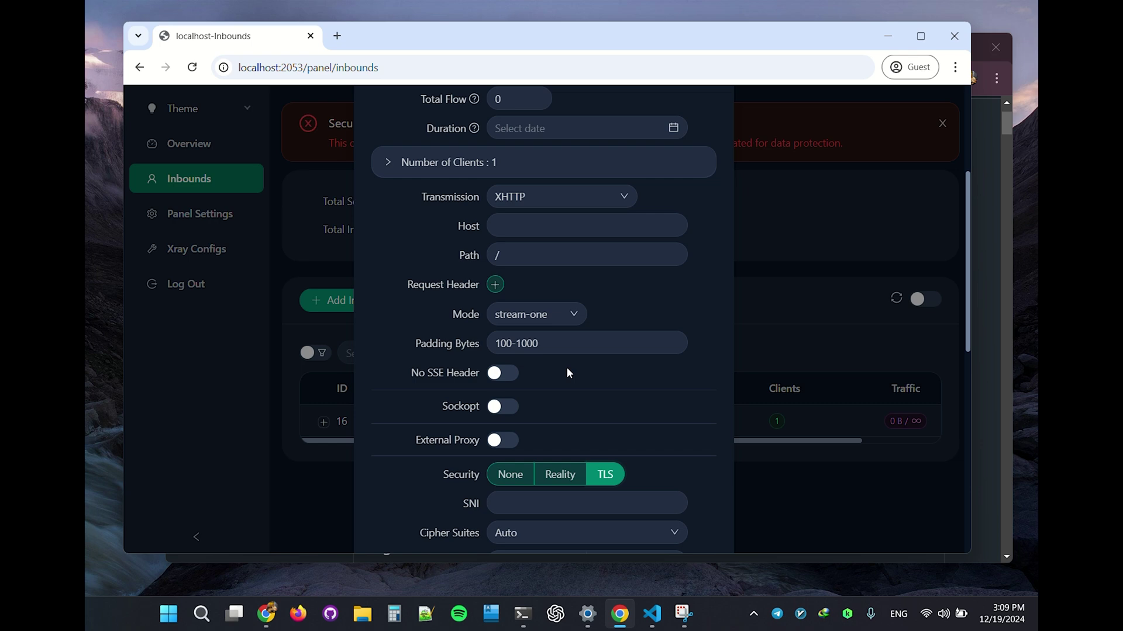
pyautogui.scroll(-1, 566, 370)
pyautogui.scroll(-1, 566, 367)
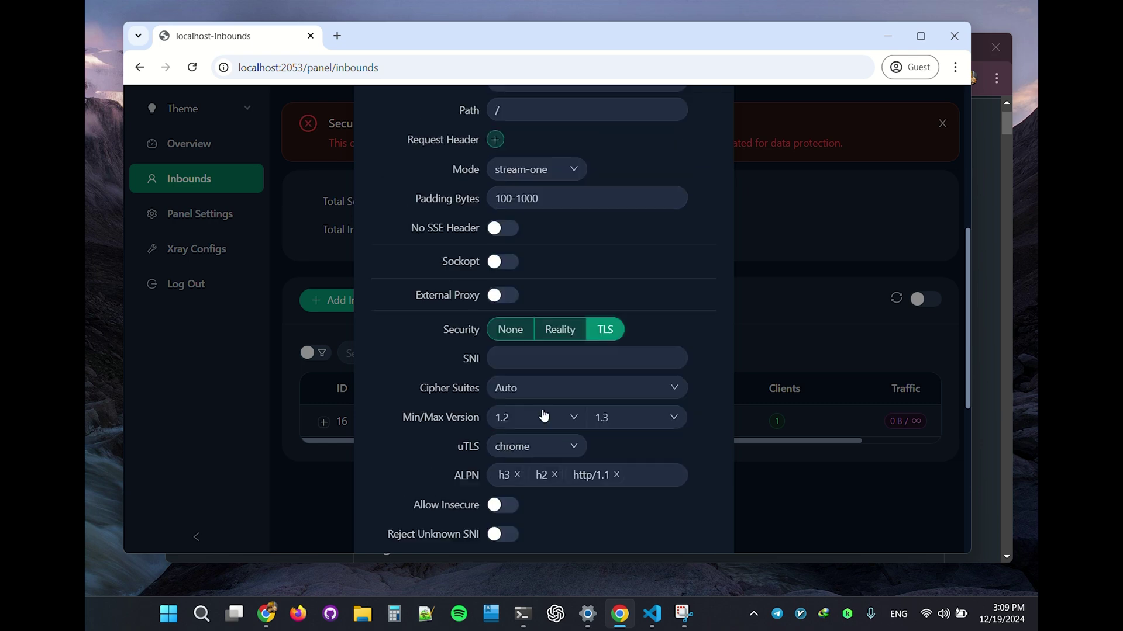
pyautogui.click(497, 296)
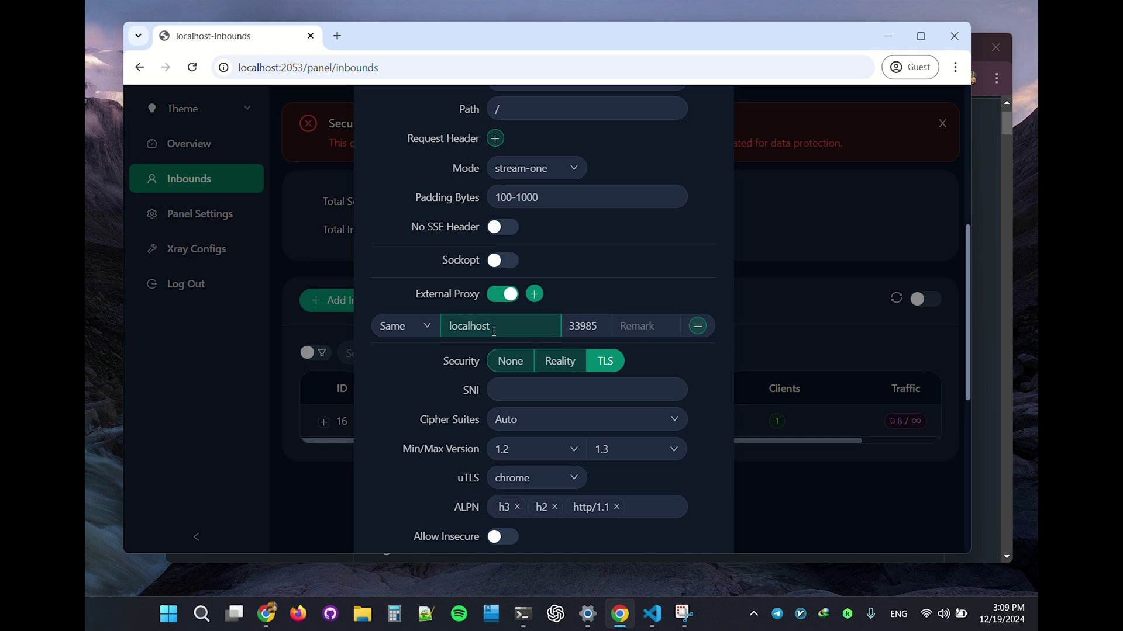
pyautogui.moveTo(491, 329); pyautogui.dragTo(446, 331)
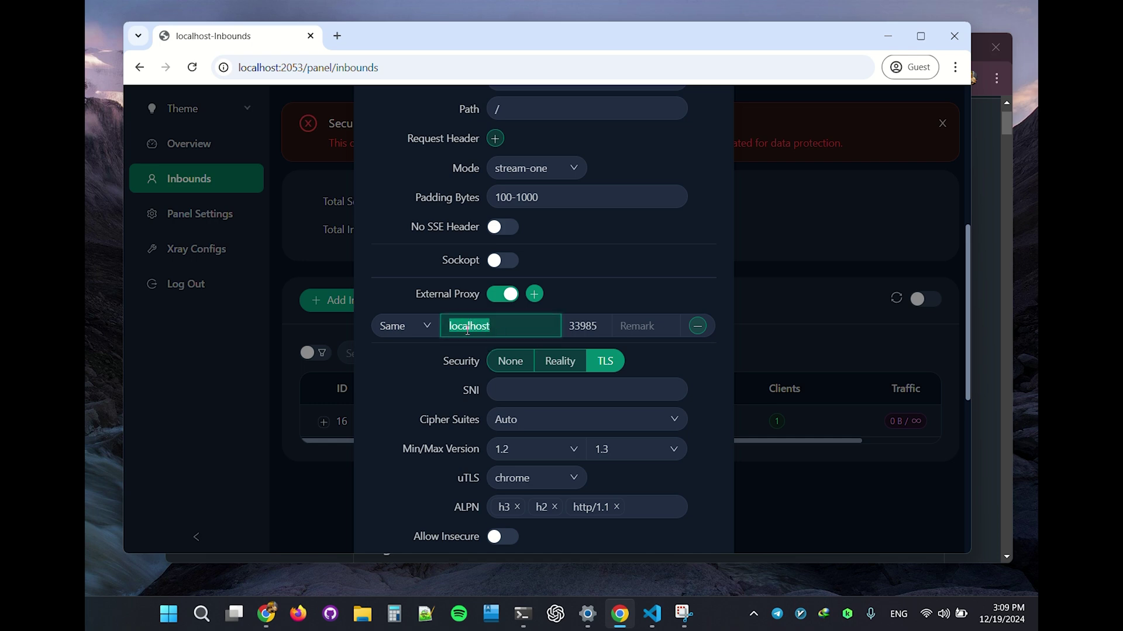
pyautogui.write('www.speedtest.net')
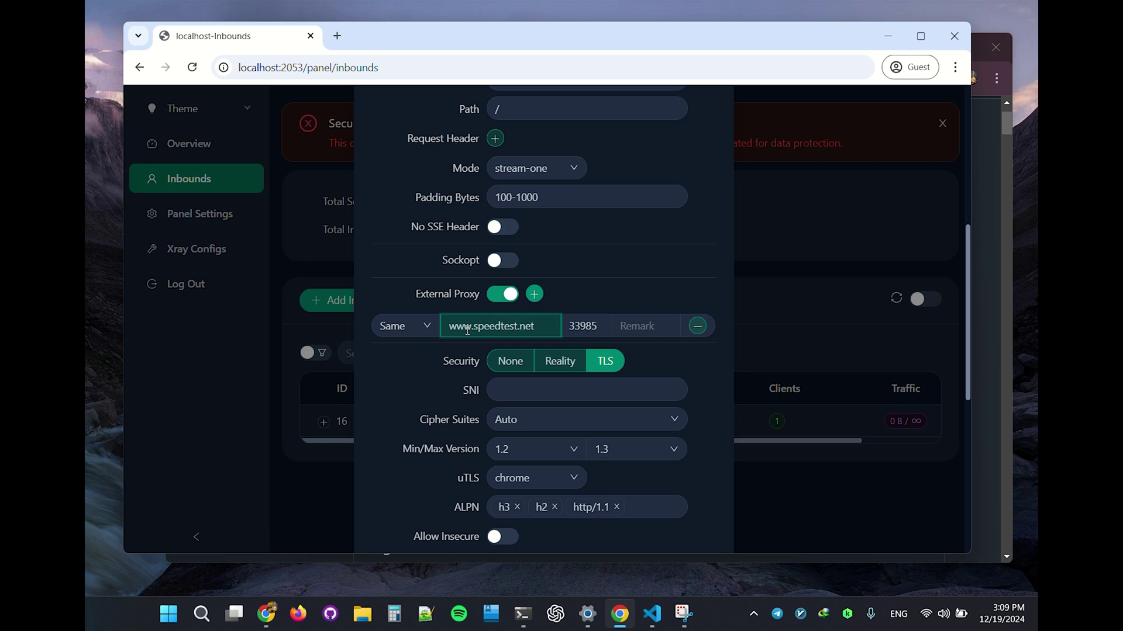
pyautogui.scroll(5, 586, 298)
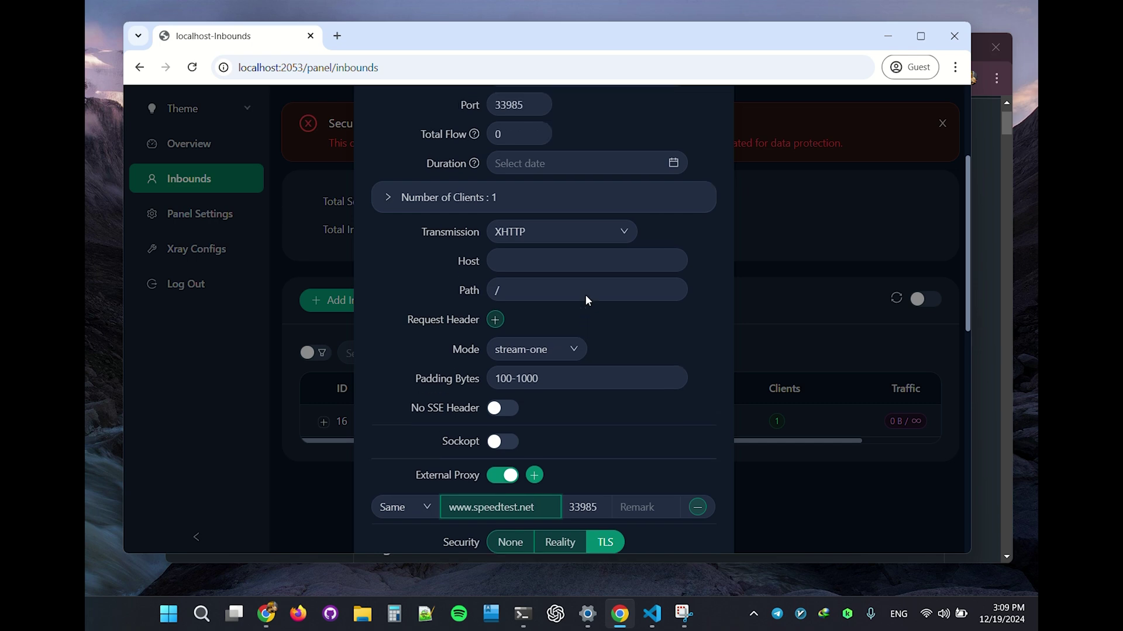
pyautogui.scroll(-6, 586, 300)
# Step: Set the TLS SNI to localhost/, copied from the panel's page address
pyautogui.click(495, 316)
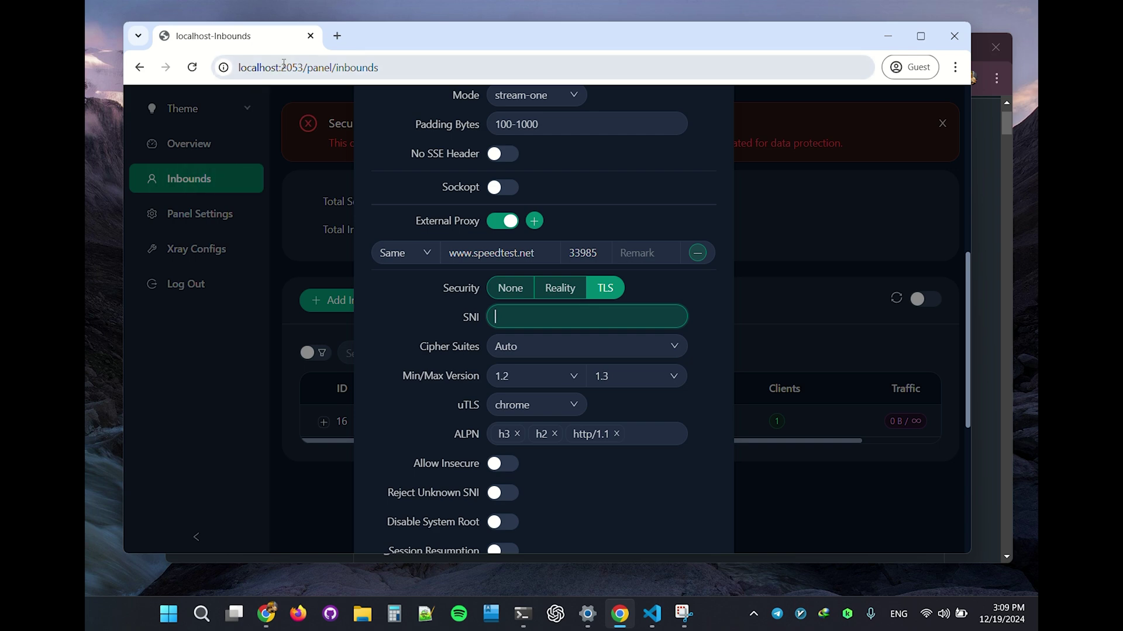
pyautogui.moveTo(282, 66); pyautogui.dragTo(236, 67)
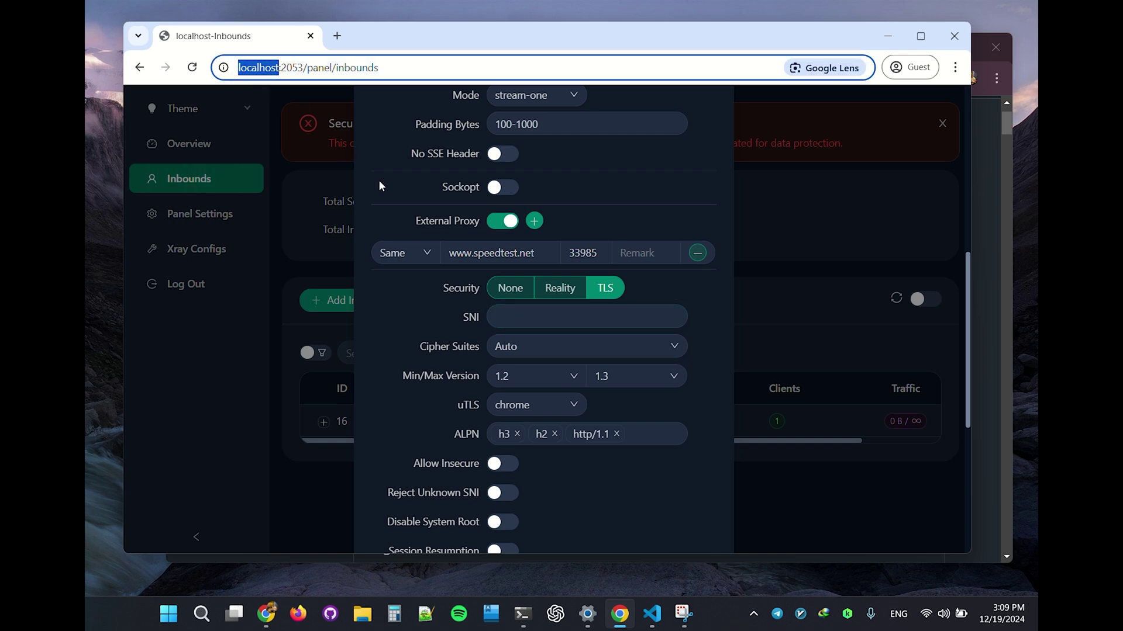
pyautogui.hotkey('ctrl', 'c')
pyautogui.click(529, 317)
pyautogui.hotkey('ctrl', 'v')
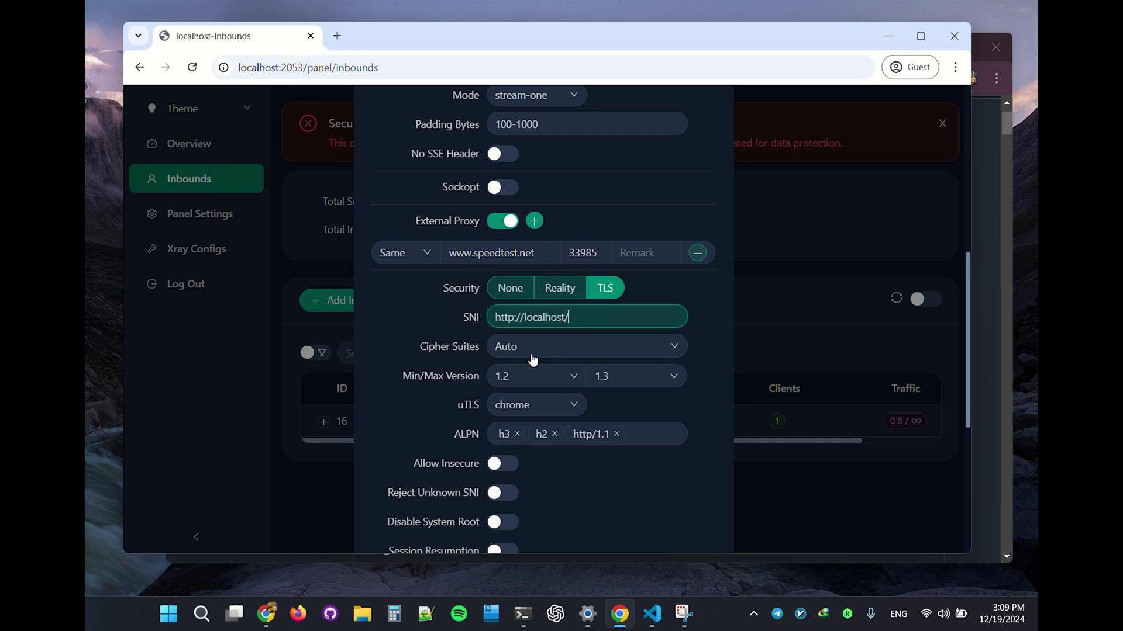
pyautogui.moveTo(526, 317); pyautogui.dragTo(567, 317)
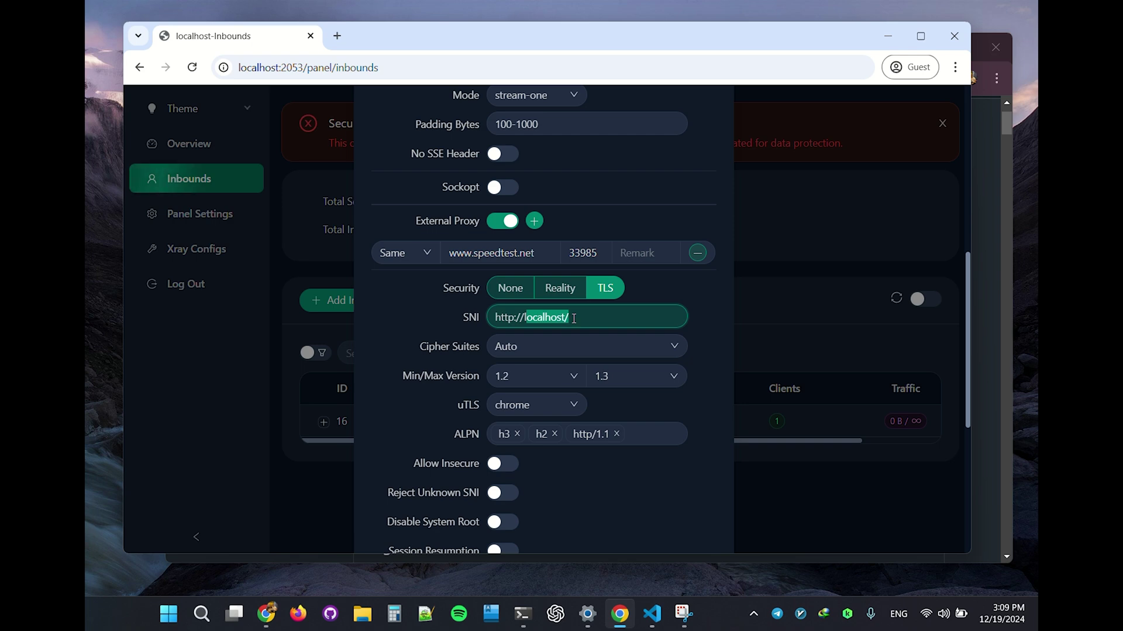
pyautogui.hotkey('ctrl', 'c')
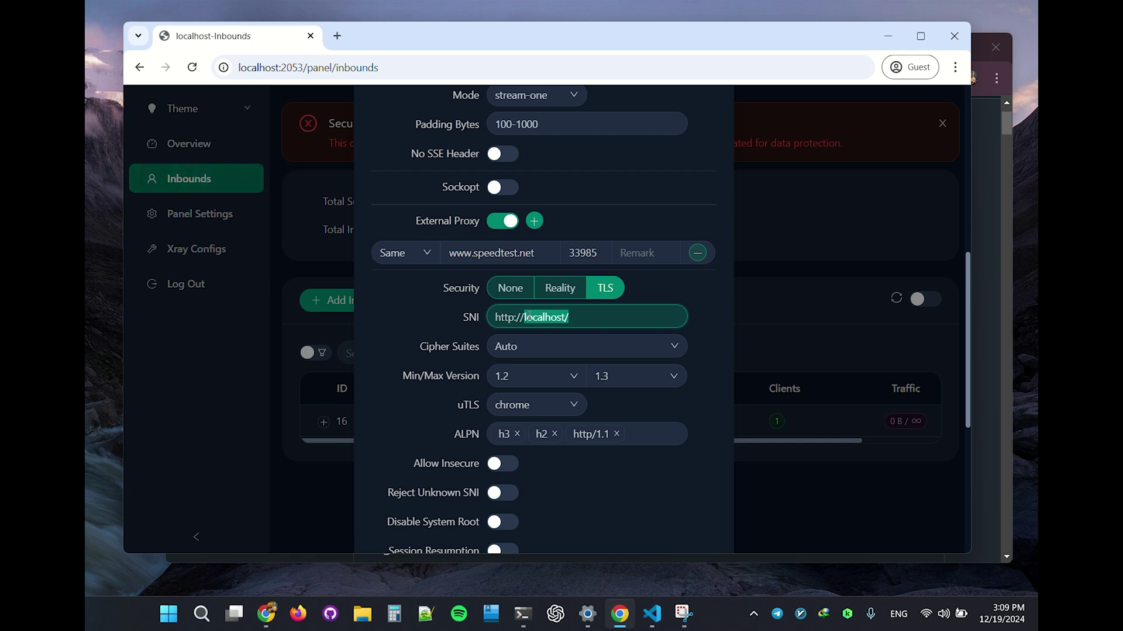
pyautogui.hotkey('ctrl', 'a')
pyautogui.hotkey('ctrl', 'v')
# Step: Paste localhost/ into the XHTTP Host field
pyautogui.scroll(4, 478, 356)
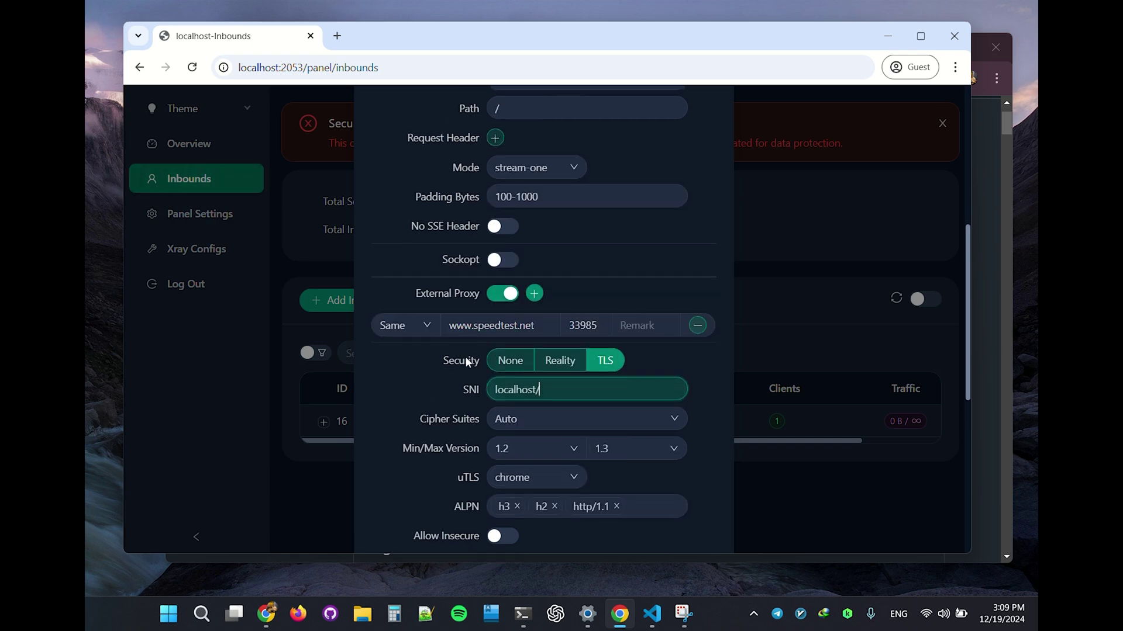
pyautogui.scroll(1, 522, 283)
pyautogui.click(514, 293)
pyautogui.hotkey('ctrl', 'v')
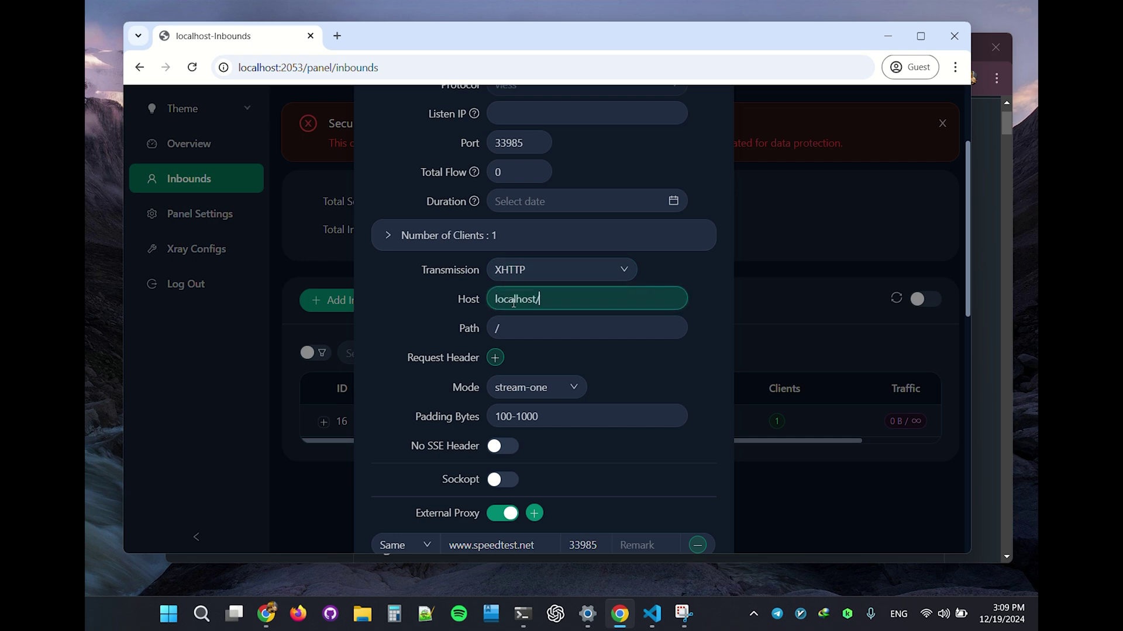
pyautogui.scroll(3, 443, 316)
pyautogui.scroll(-12, 462, 315)
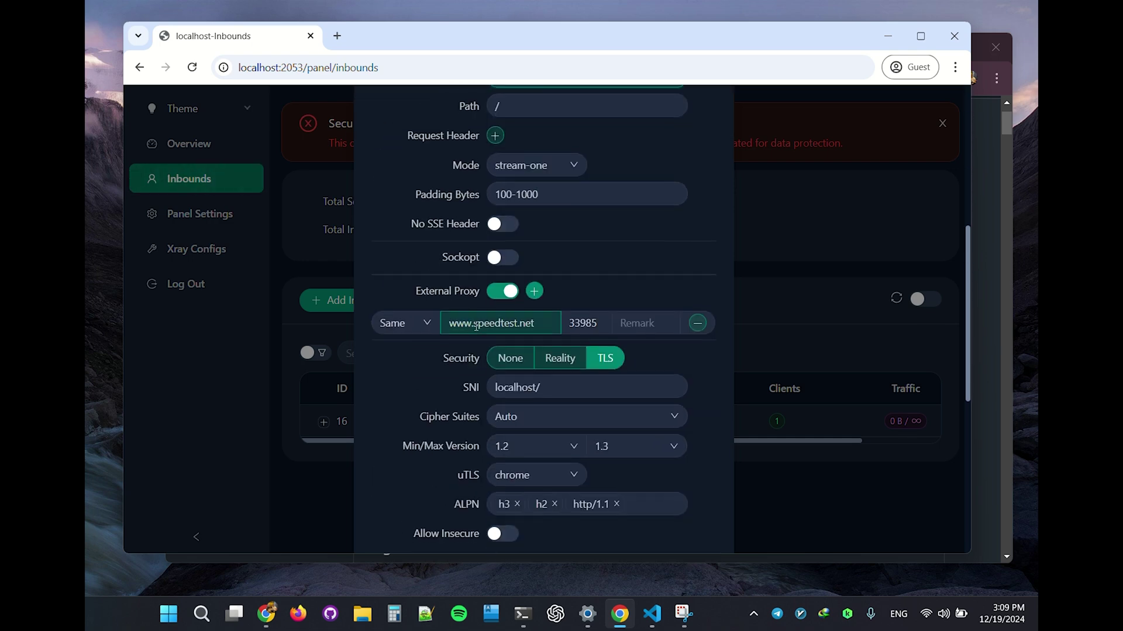
pyautogui.scroll(-1, 558, 384)
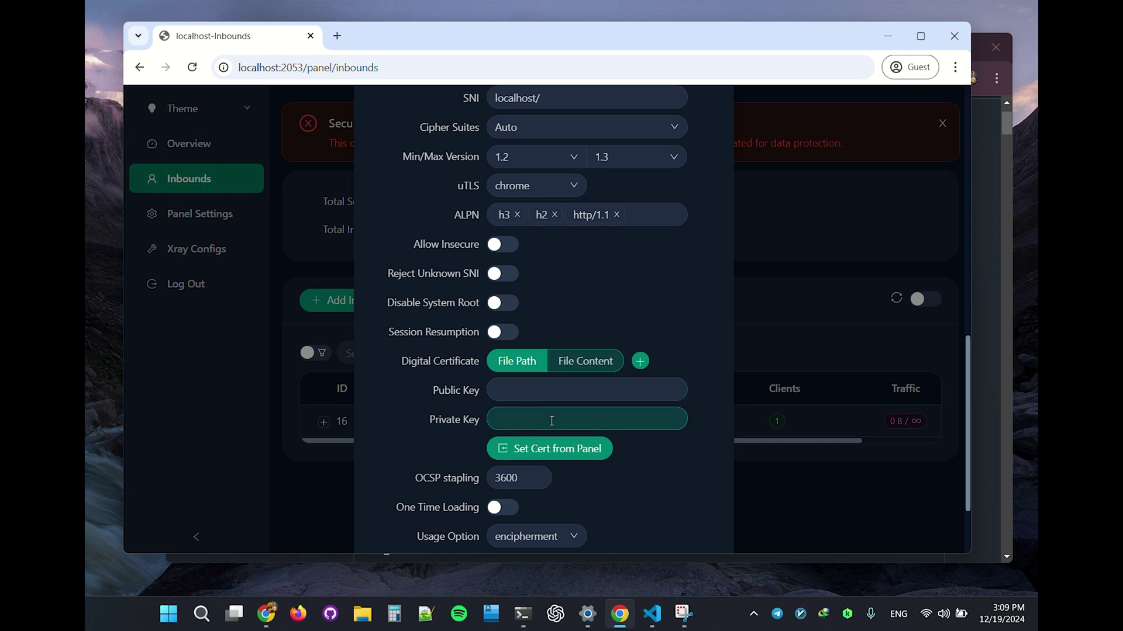
pyautogui.scroll(2, 555, 399)
pyautogui.scroll(-3, 543, 396)
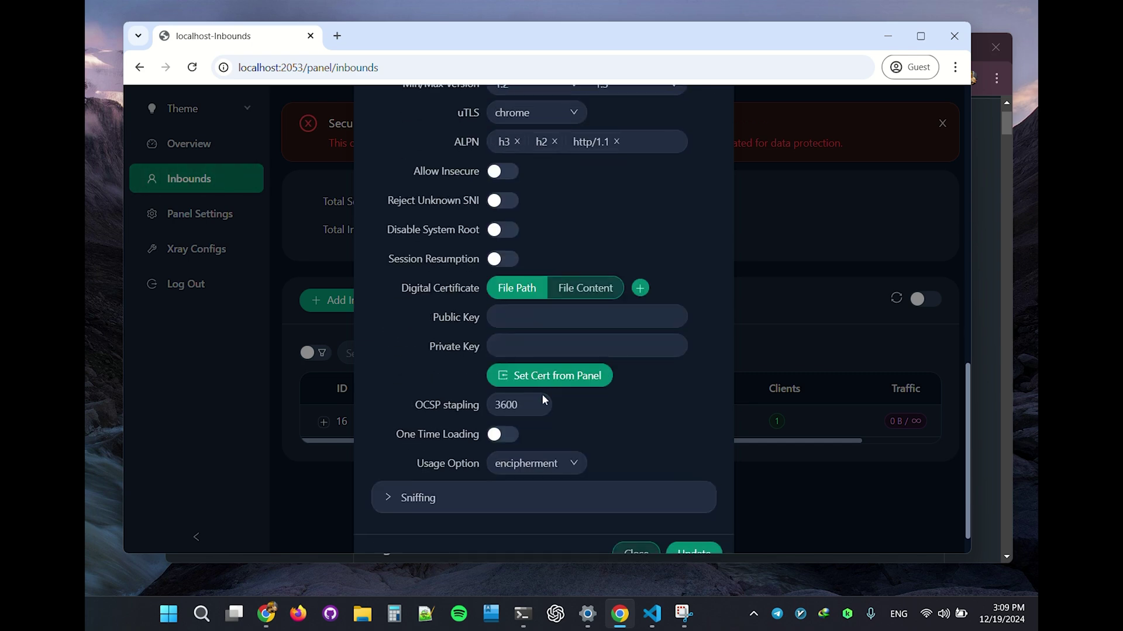
# Step: Save inbound 16, then copy its client's vless share URL from the Details dialog
pyautogui.click(693, 525)
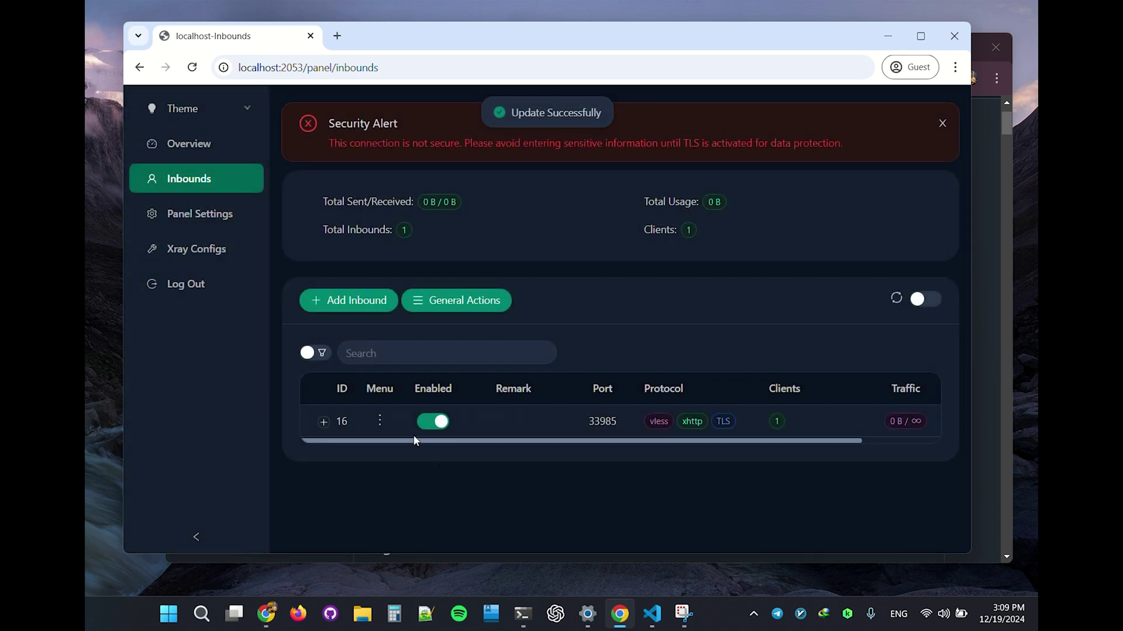
pyautogui.click(324, 422)
pyautogui.click(371, 488)
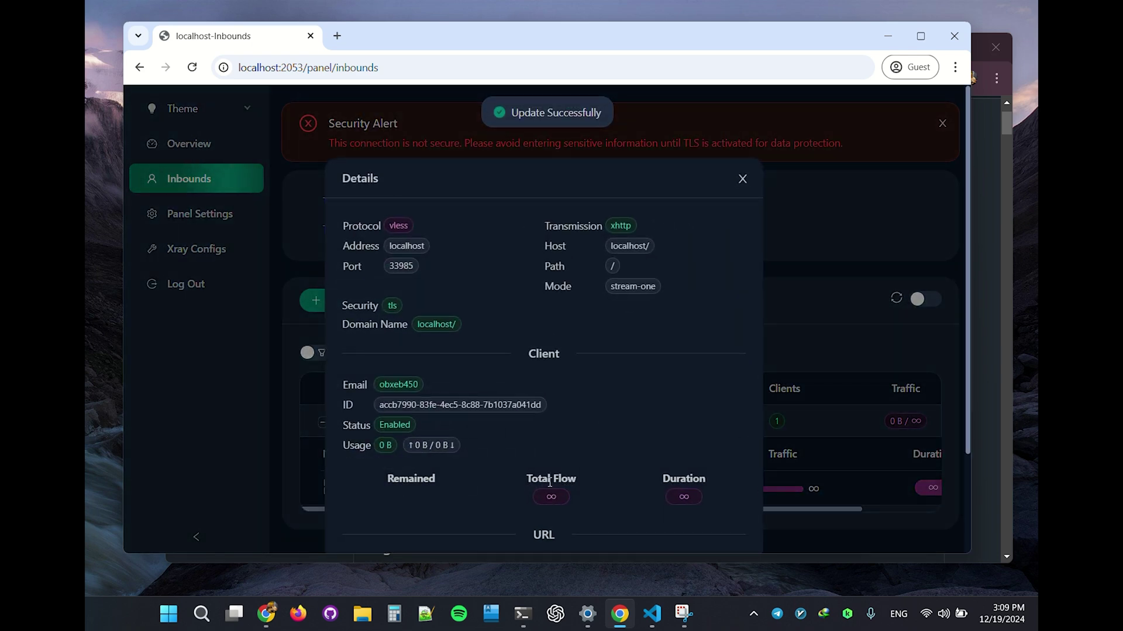
pyautogui.click(406, 440)
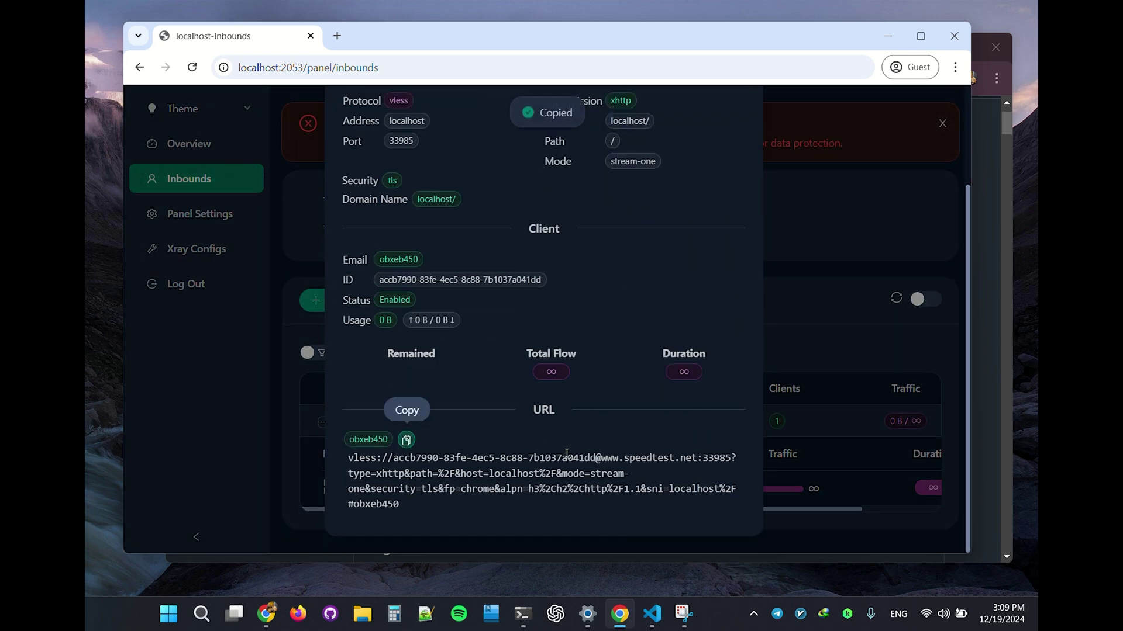
pyautogui.click(779, 422)
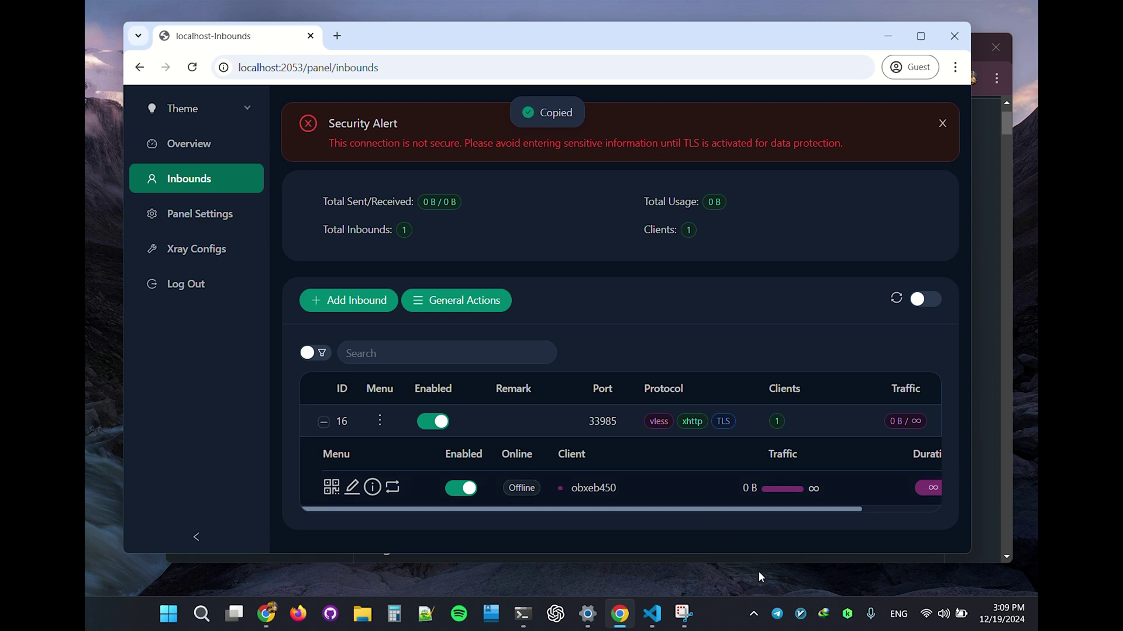
# Step: Reopen inbound 16 for editing and set its XHTTP mode to stream-up
pyautogui.click(380, 422)
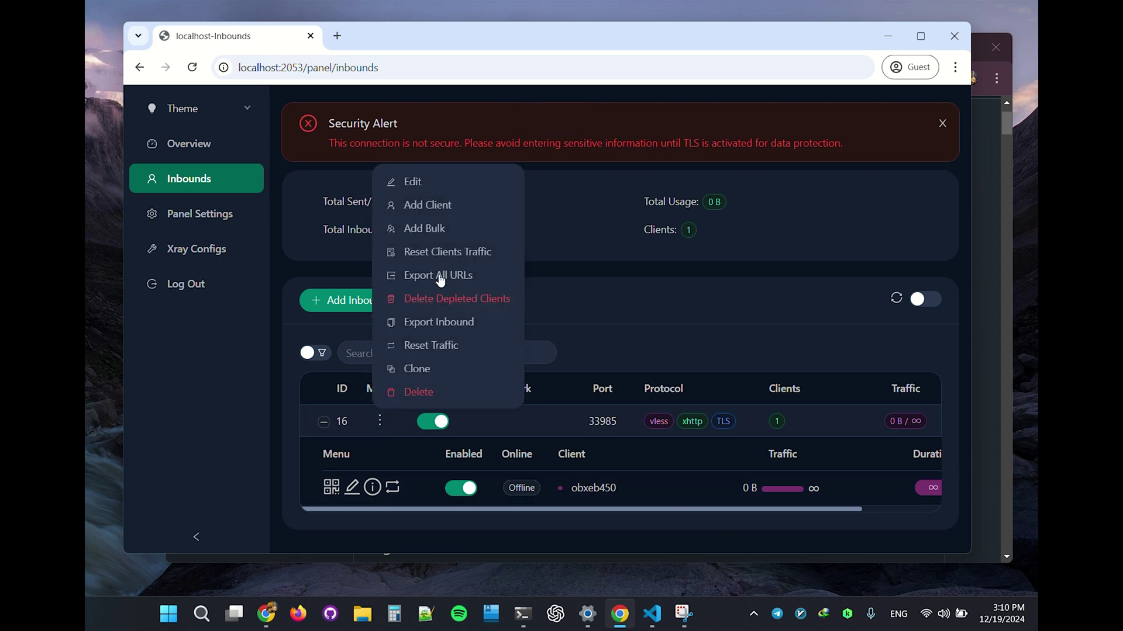
pyautogui.click(446, 182)
pyautogui.scroll(-2, 554, 386)
pyautogui.scroll(-1, 551, 396)
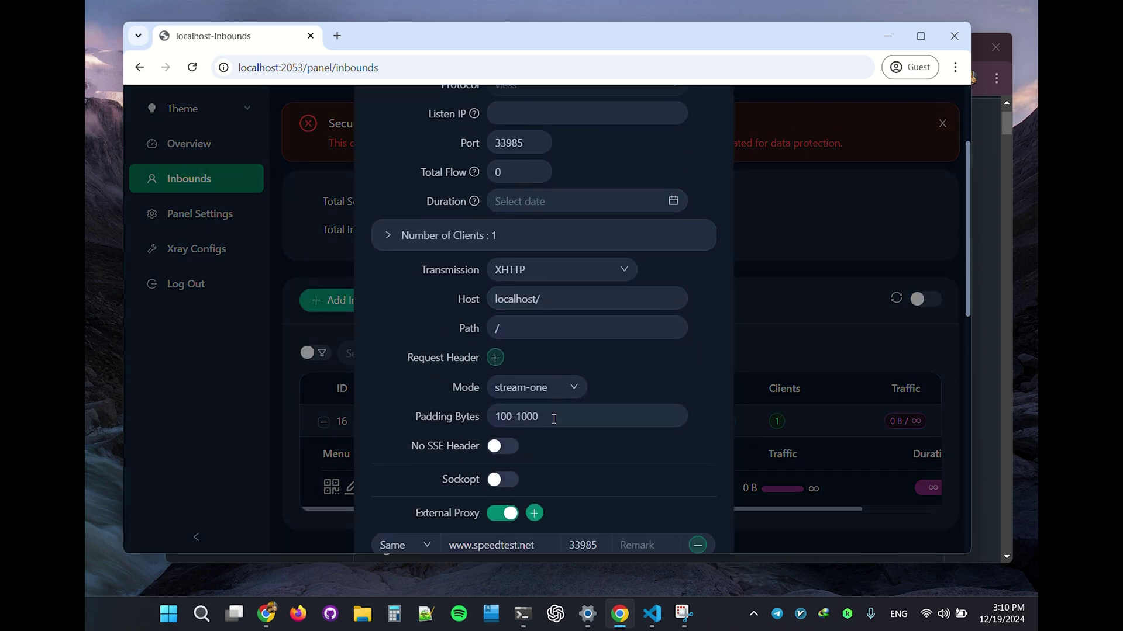
pyautogui.click(537, 389)
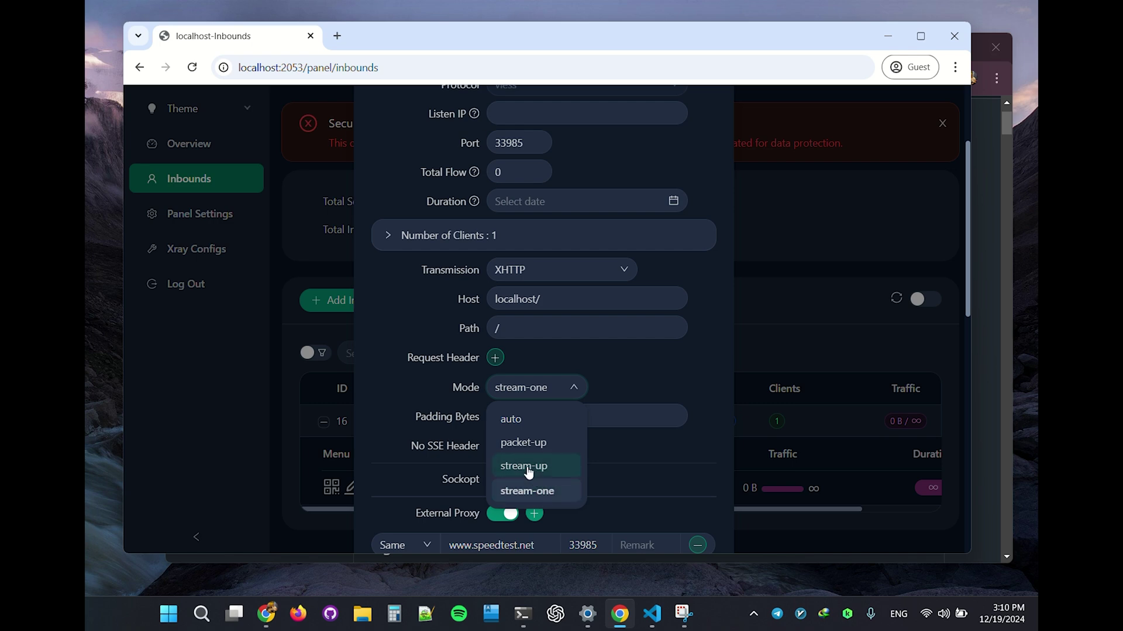
pyautogui.click(525, 421)
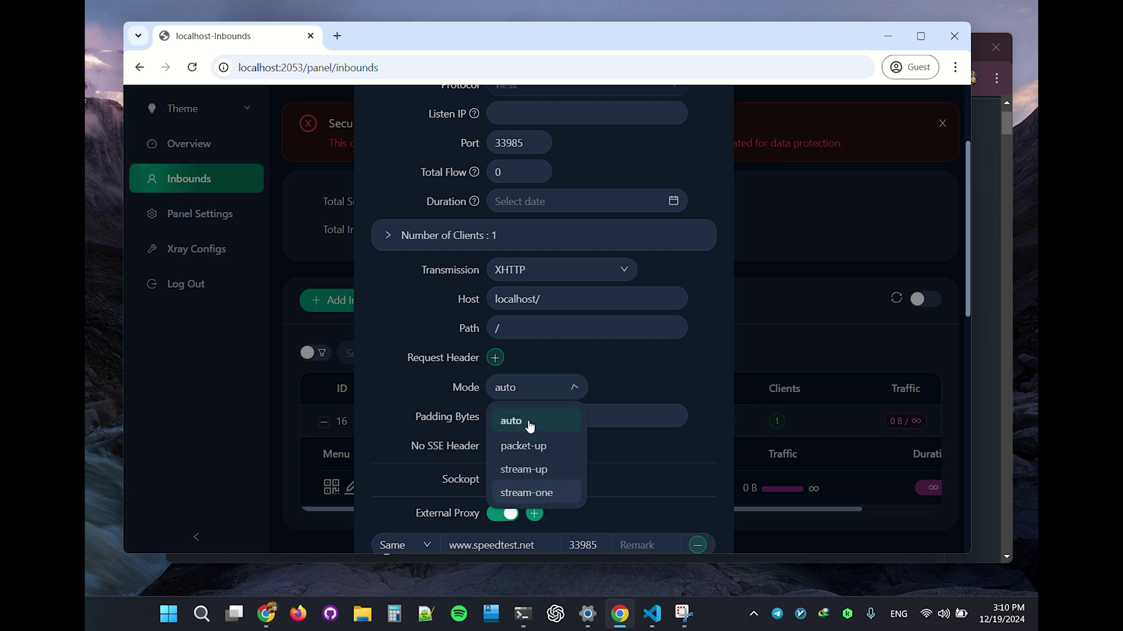
pyautogui.click(542, 389)
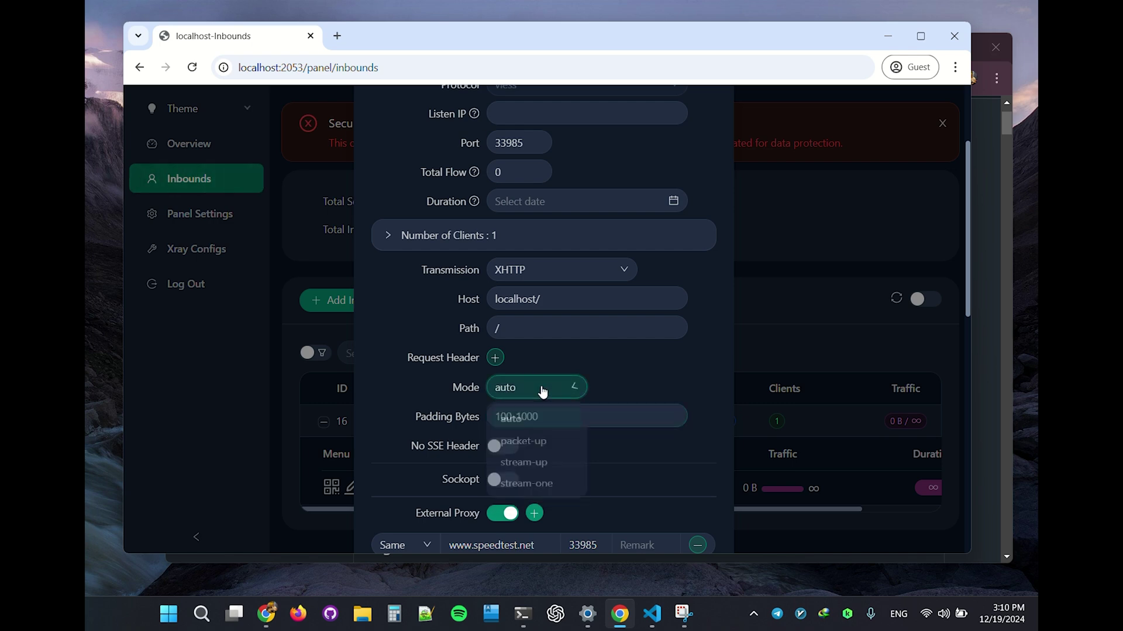
pyautogui.click(540, 474)
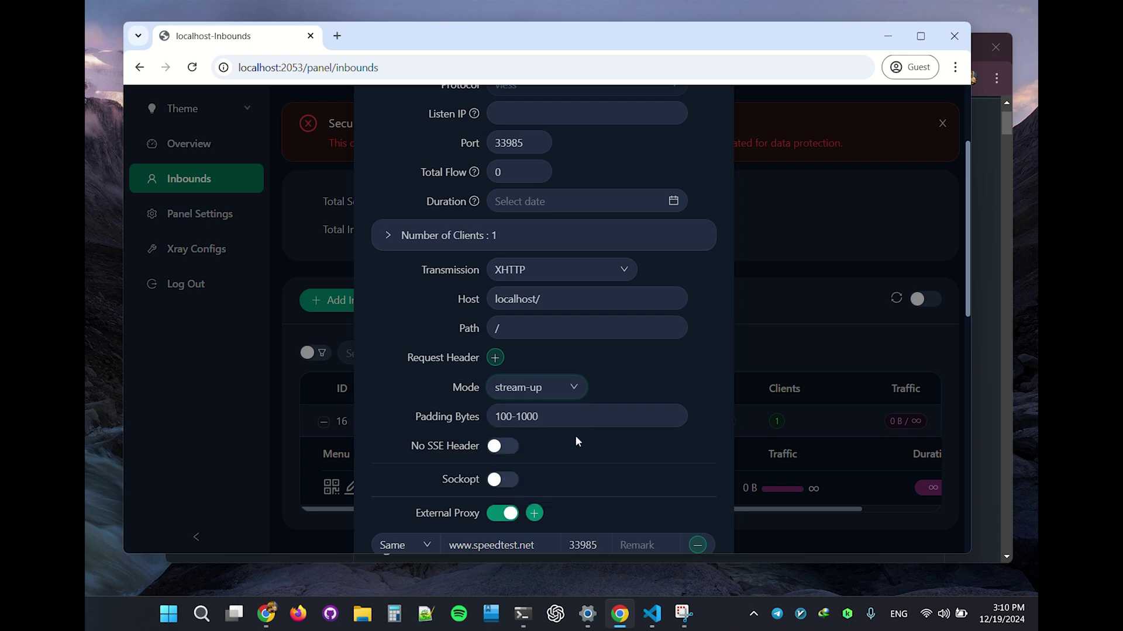
pyautogui.scroll(-8, 575, 435)
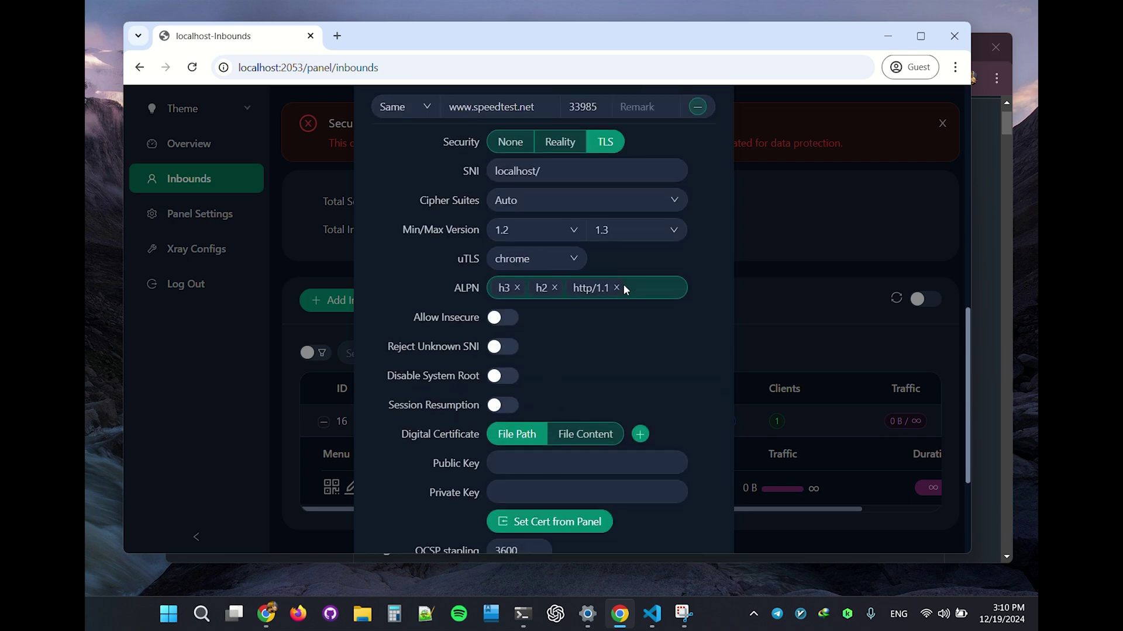
# Step: Limit ALPN to h2 and http/1.1, removing h3, and close the edit form
pyautogui.click(616, 287)
pyautogui.click(516, 288)
pyautogui.click(558, 289)
pyautogui.click(535, 372)
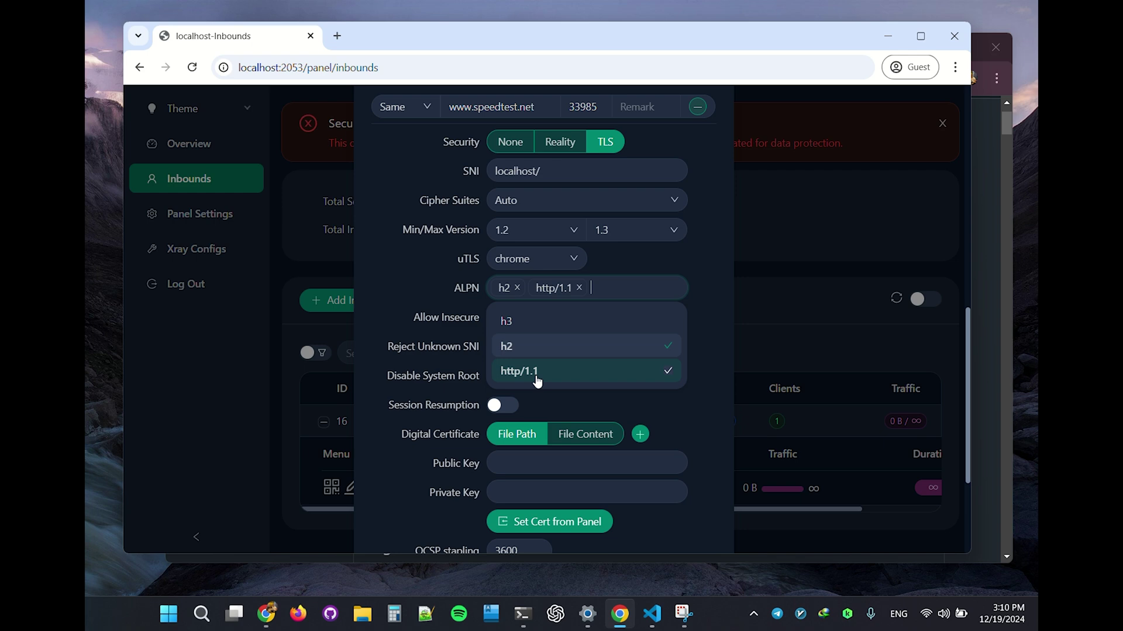
pyautogui.click(692, 294)
pyautogui.scroll(4, 540, 299)
pyautogui.scroll(4, 542, 305)
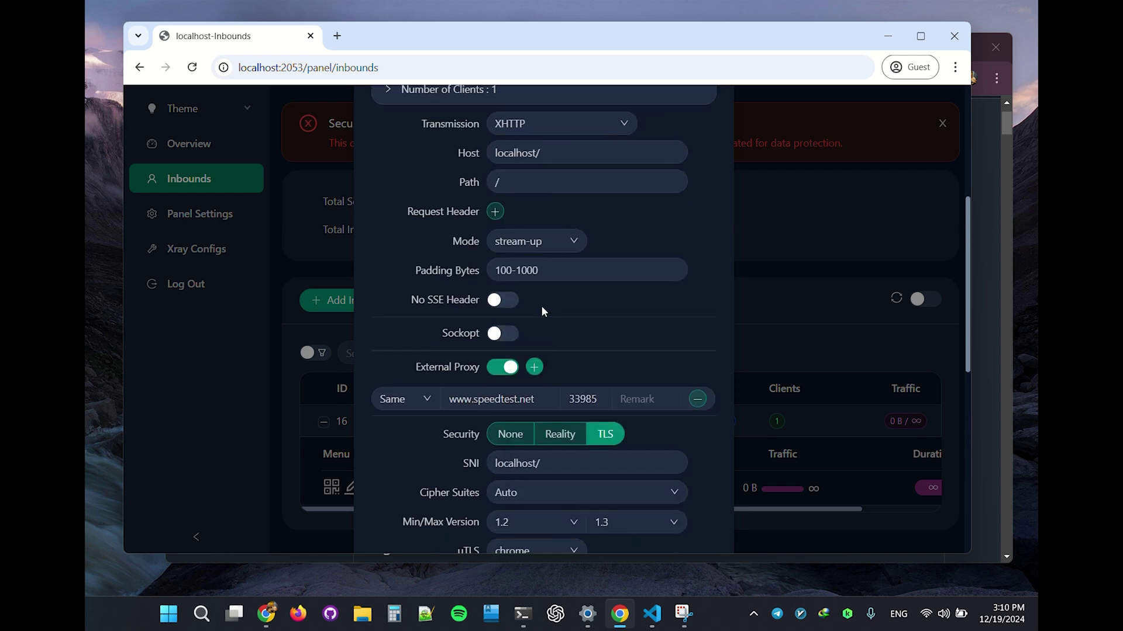
pyautogui.scroll(-4, 541, 307)
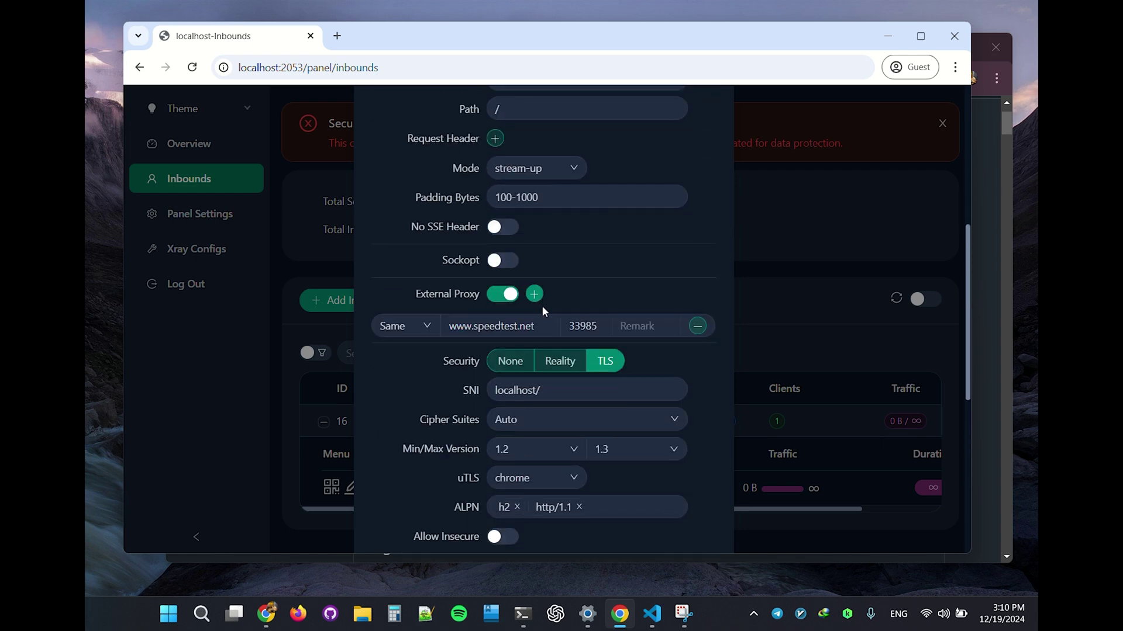
pyautogui.scroll(7, 542, 305)
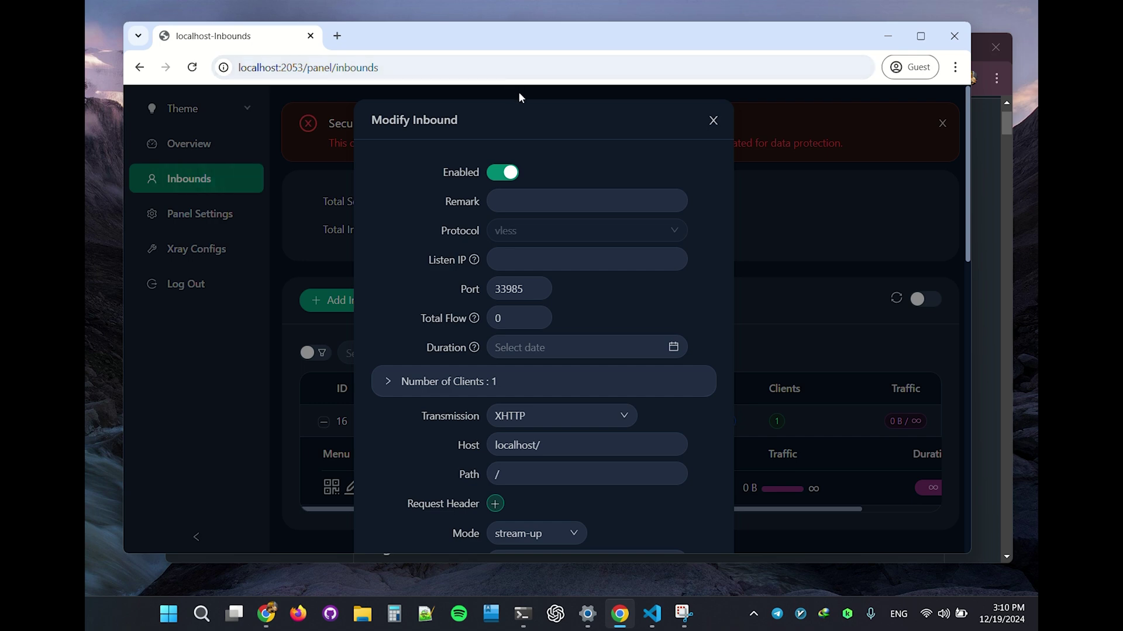
pyautogui.click(713, 120)
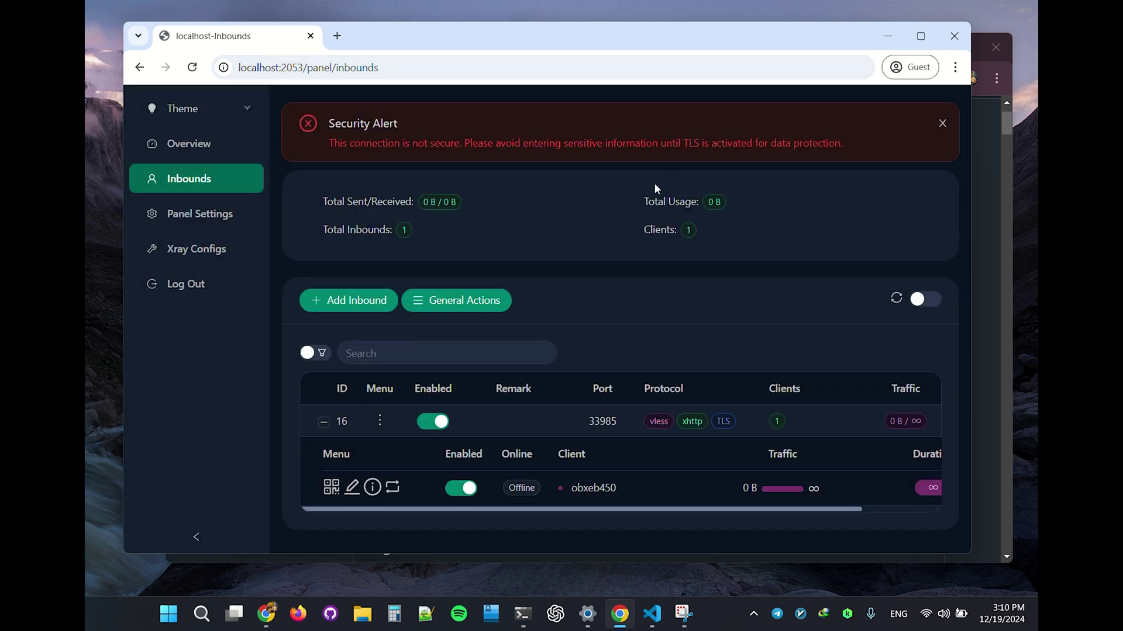
pyautogui.click(195, 146)
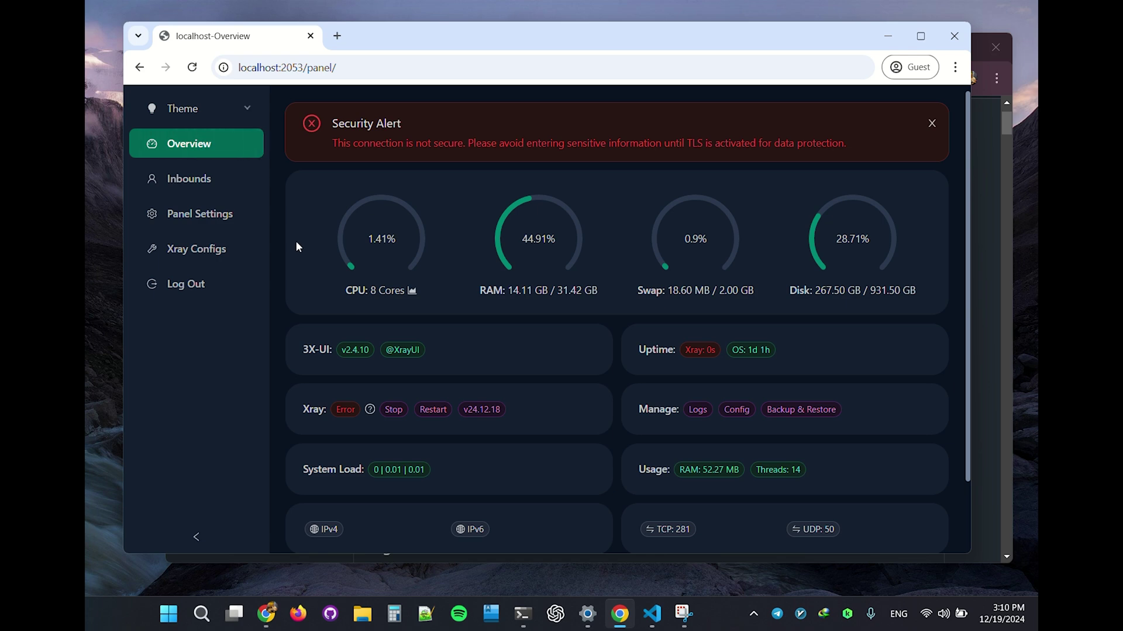
pyautogui.click(201, 182)
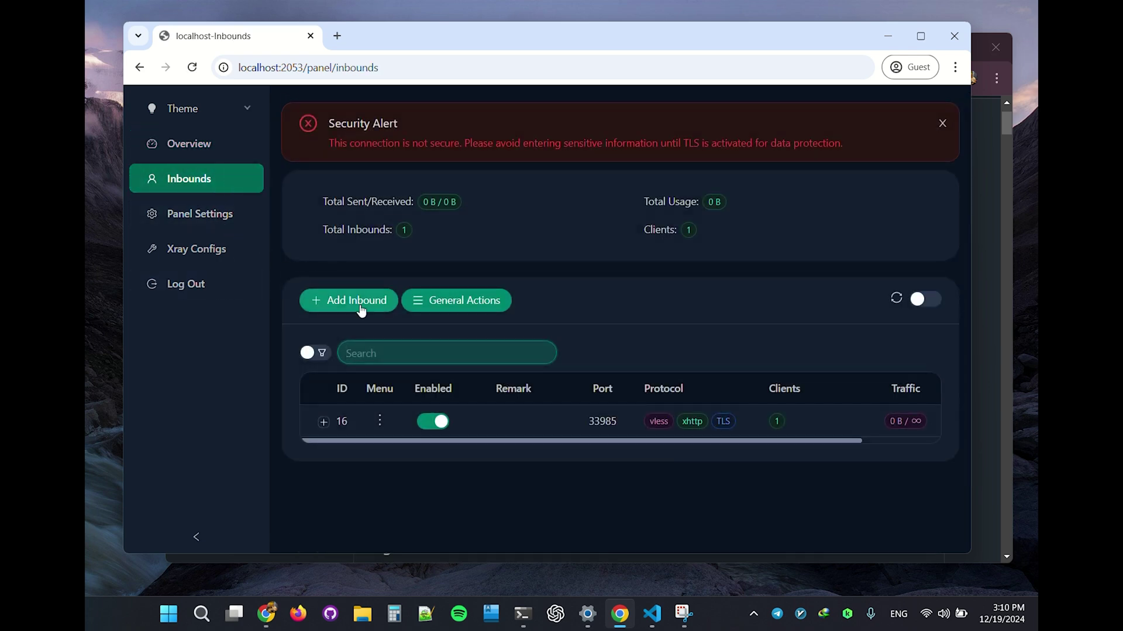